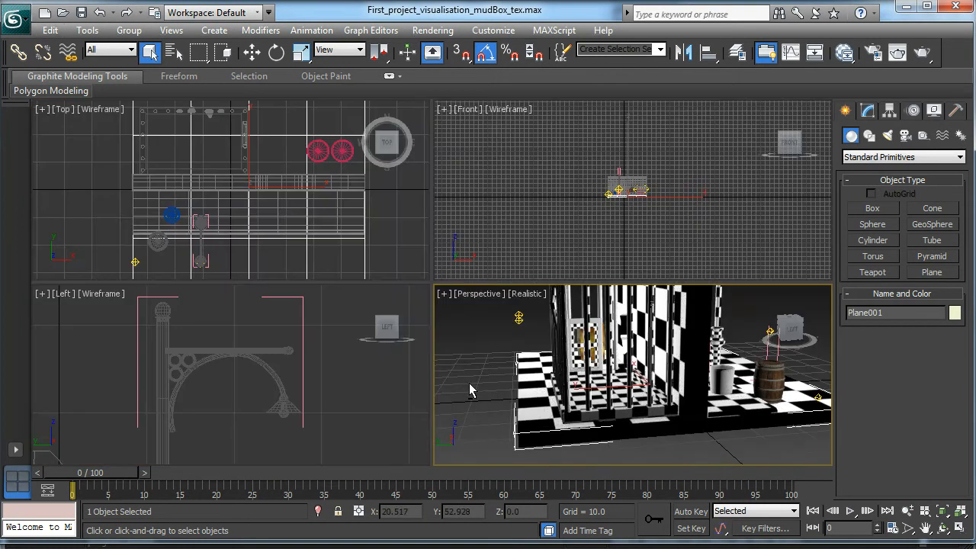
Step: Isolate the checkered floor slab in an enlarged perspective view and show its edged faces
{"action": "key", "text": "alt+q"}
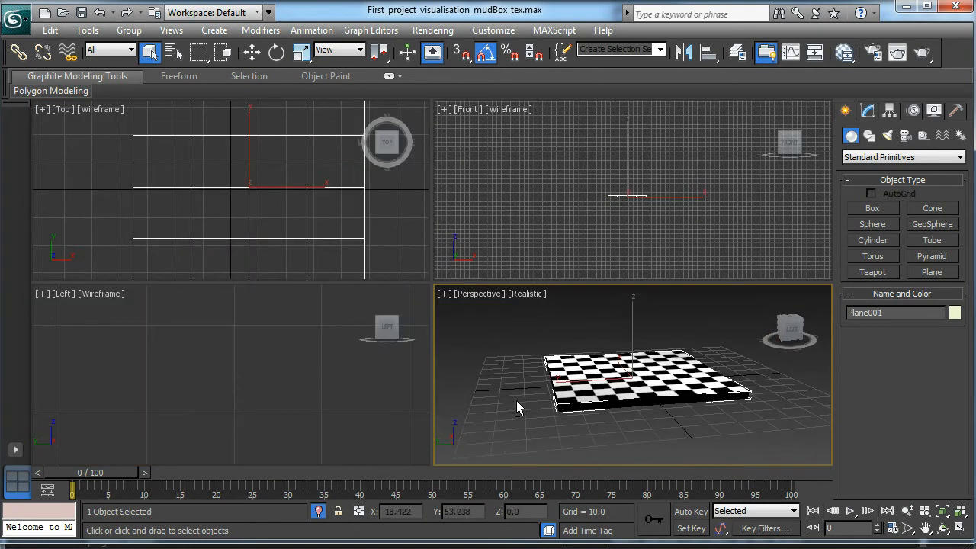
{"action": "key", "text": "alt+w"}
{"action": "middle_click_drag", "start_coordinate": [423, 390], "coordinate": [381, 373], "text": "alt"}
{"action": "scroll", "coordinate": [409, 345], "scroll_direction": "up", "scroll_amount": 2}
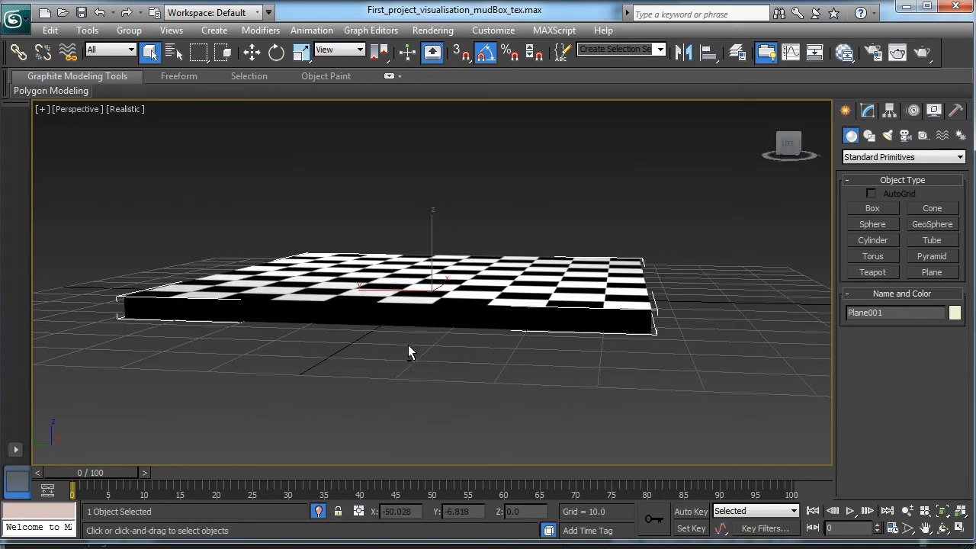
{"action": "key", "text": "F4"}
{"action": "middle_click_drag", "start_coordinate": [387, 301], "coordinate": [375, 333], "text": "alt"}
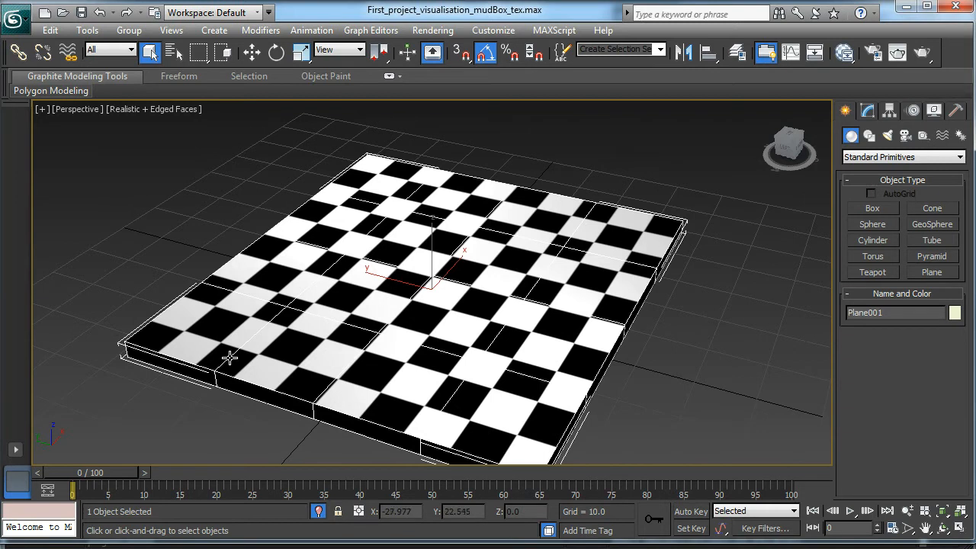
{"action": "scroll", "coordinate": [313, 389], "scroll_direction": "down", "scroll_amount": 2}
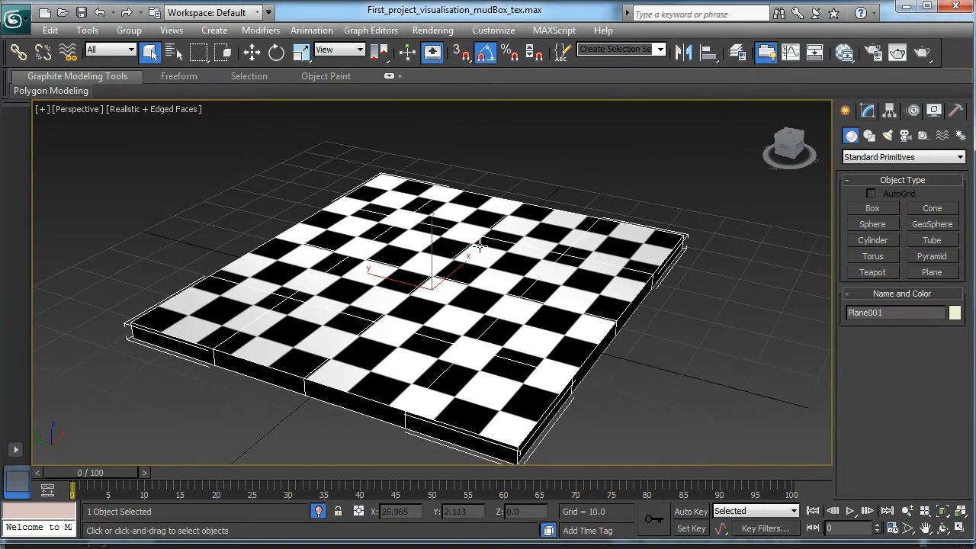
{"action": "middle_click_drag", "start_coordinate": [330, 396], "coordinate": [364, 401], "text": "alt"}
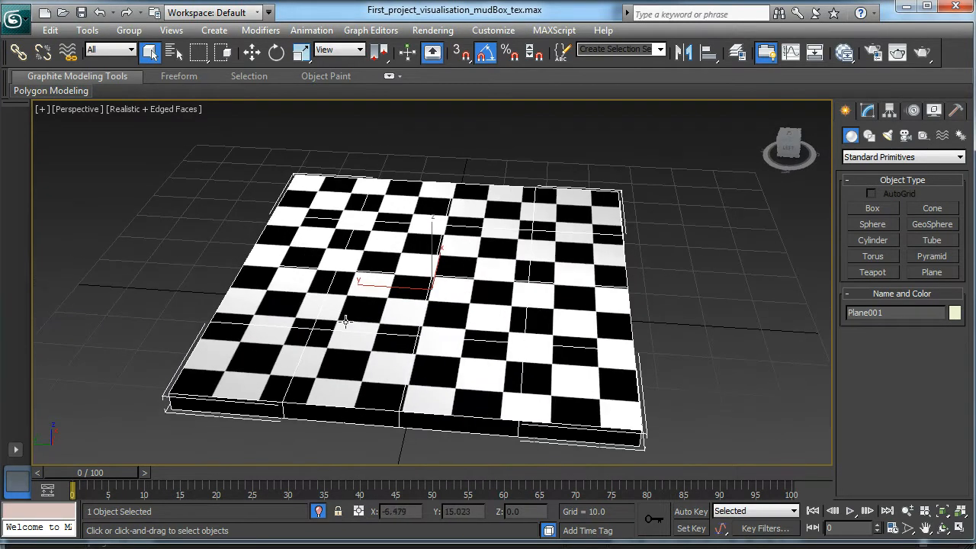
{"action": "middle_click_drag", "start_coordinate": [326, 323], "coordinate": [373, 331], "text": "alt"}
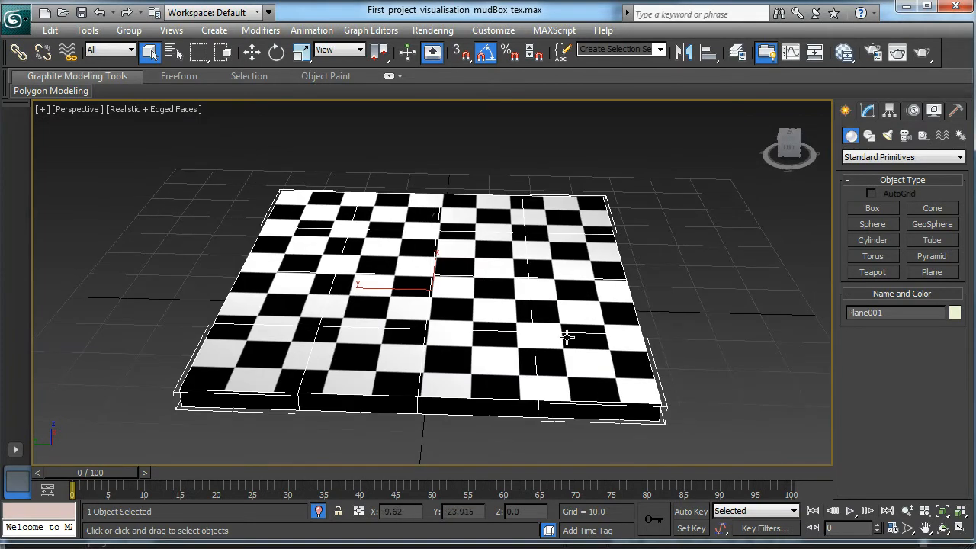
{"action": "key", "text": "alt"}
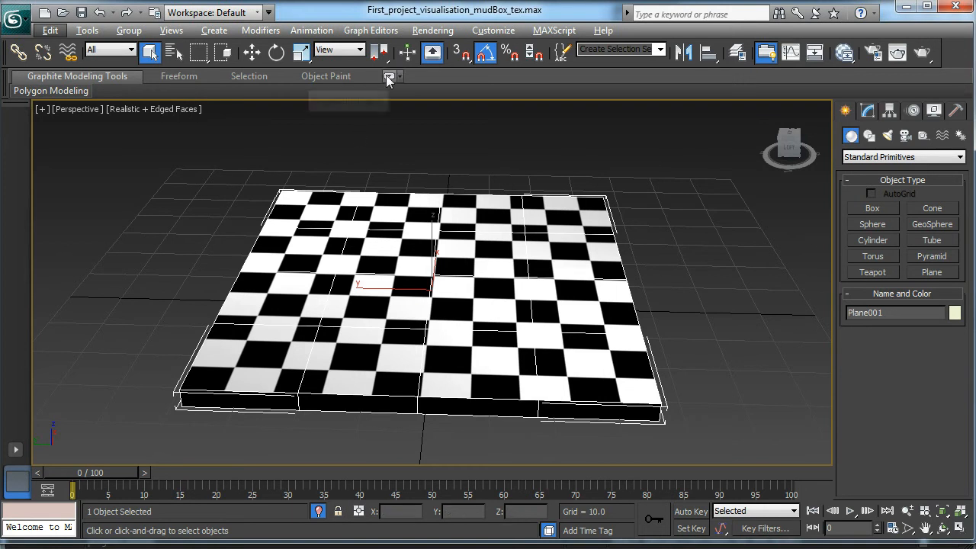
Step: Collapse the slab's Unwrap UVW modifier into its Editable Poly base
{"action": "left_click", "coordinate": [866, 113]}
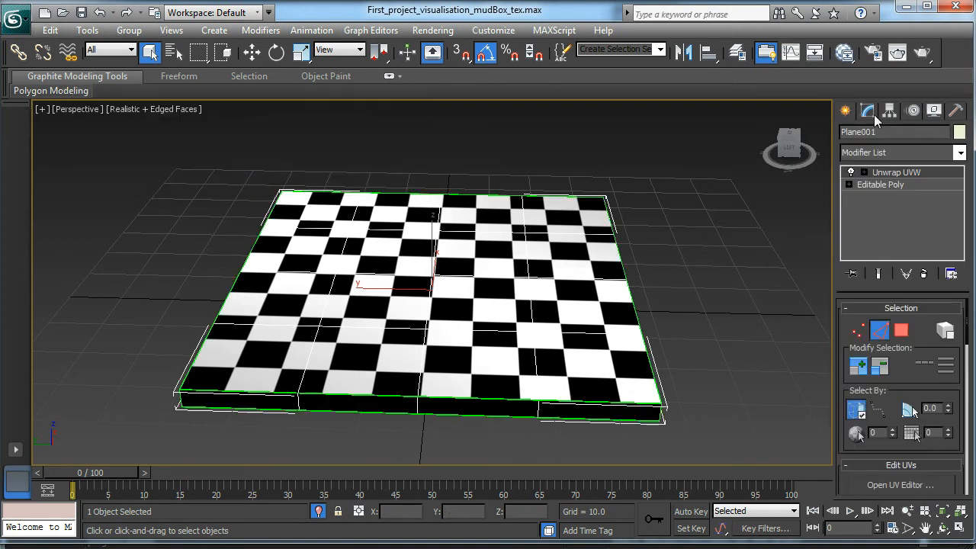
{"action": "right_click", "coordinate": [884, 177]}
{"action": "left_click", "coordinate": [862, 326]}
{"action": "left_click", "coordinate": [558, 325]}
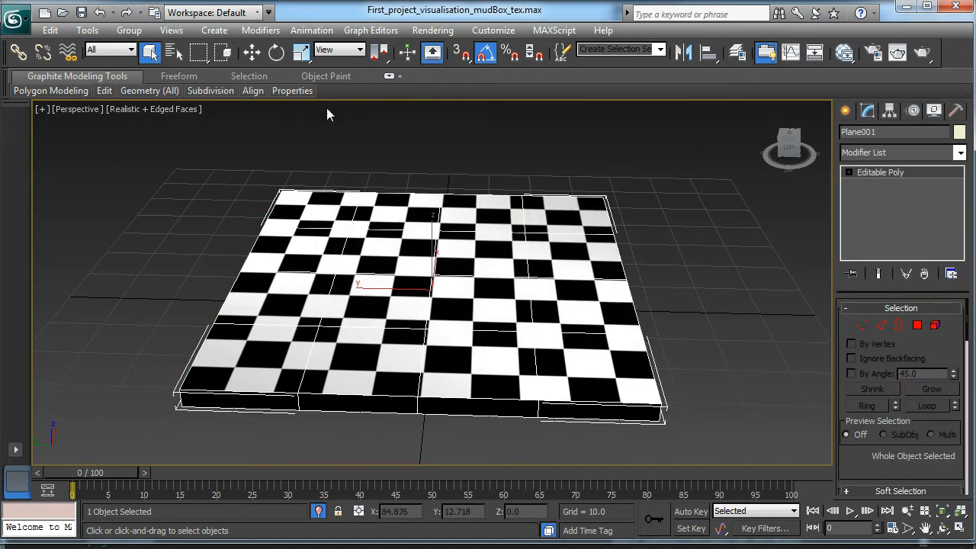
{"action": "left_click", "coordinate": [389, 77]}
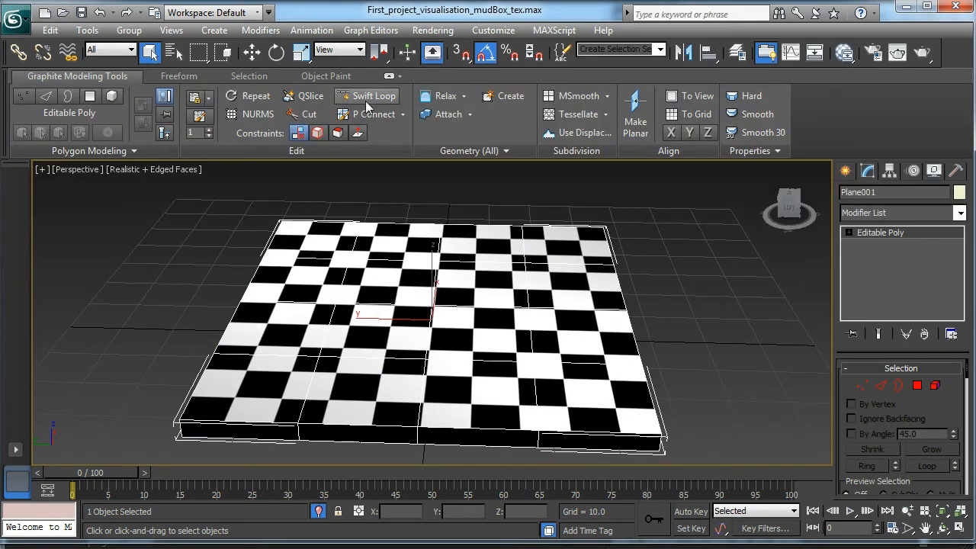
{"action": "left_click", "coordinate": [368, 99]}
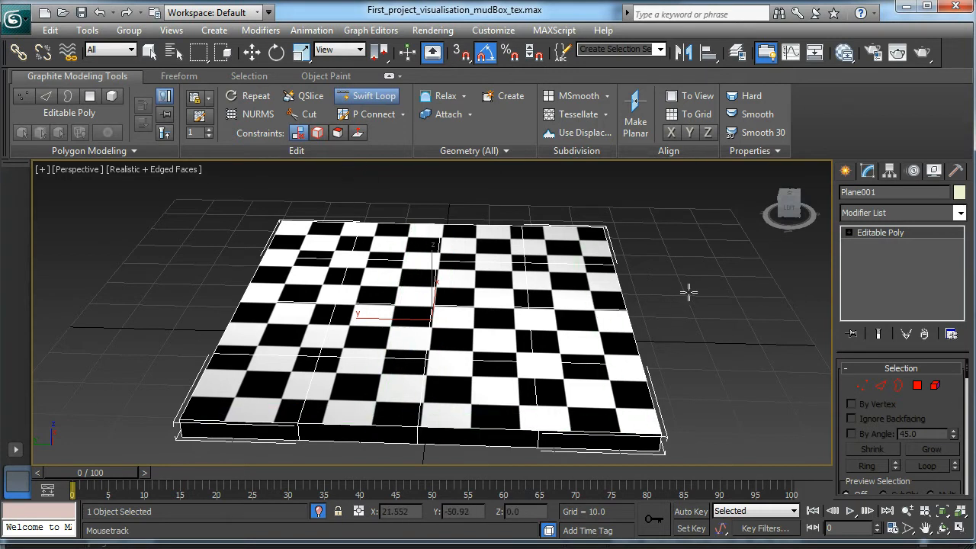
{"action": "key", "text": "w"}
{"action": "middle_click_drag", "start_coordinate": [695, 311], "coordinate": [668, 297], "text": "alt"}
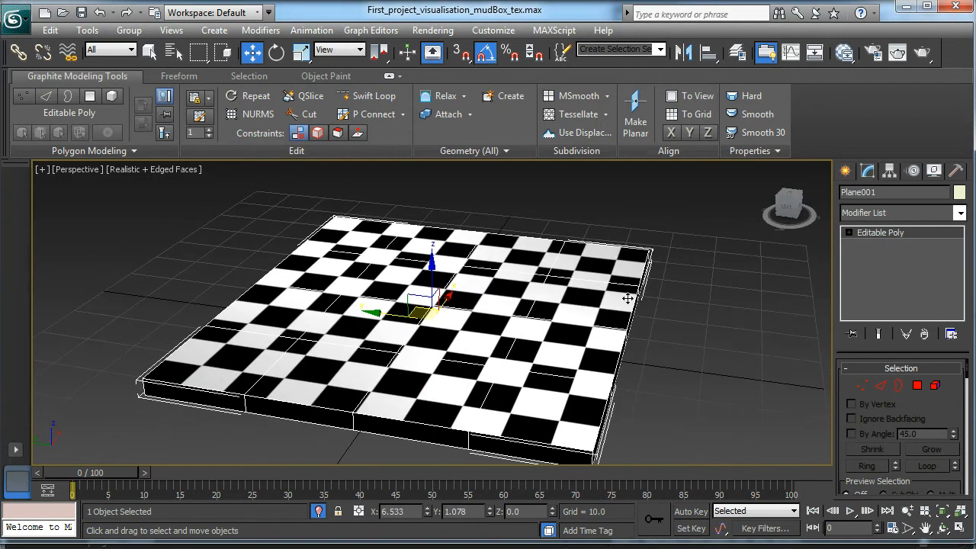
{"action": "left_click", "coordinate": [388, 76]}
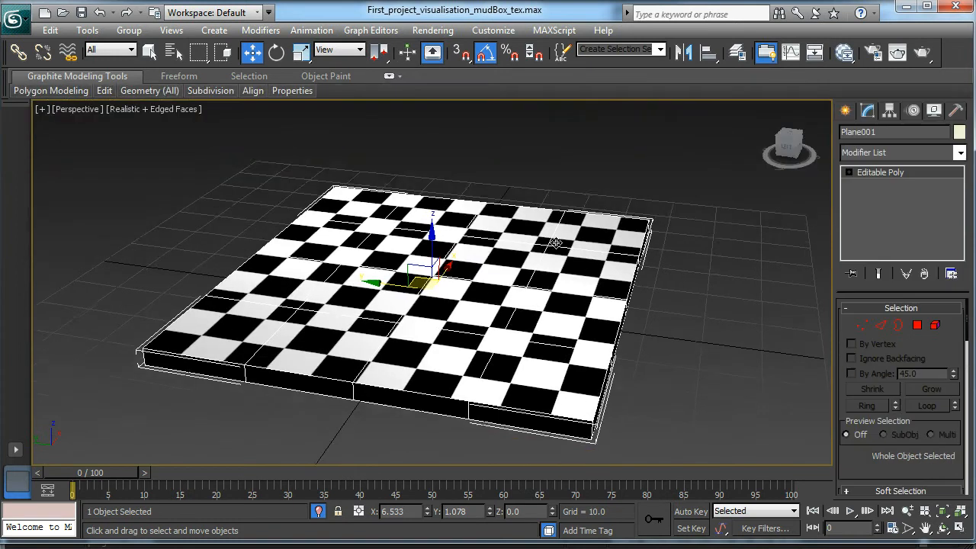
Step: Add a new Unwrap UVW modifier to the floor slab and open its UV editor
{"action": "scroll", "coordinate": [549, 226], "scroll_direction": "up", "scroll_amount": 3}
{"action": "scroll", "coordinate": [445, 281], "scroll_direction": "down", "scroll_amount": 2}
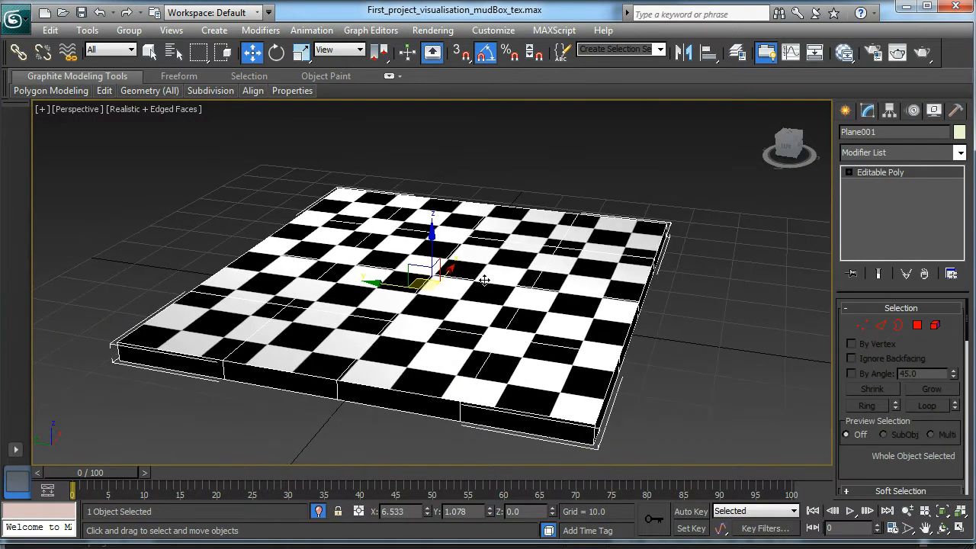
{"action": "left_click", "coordinate": [962, 153]}
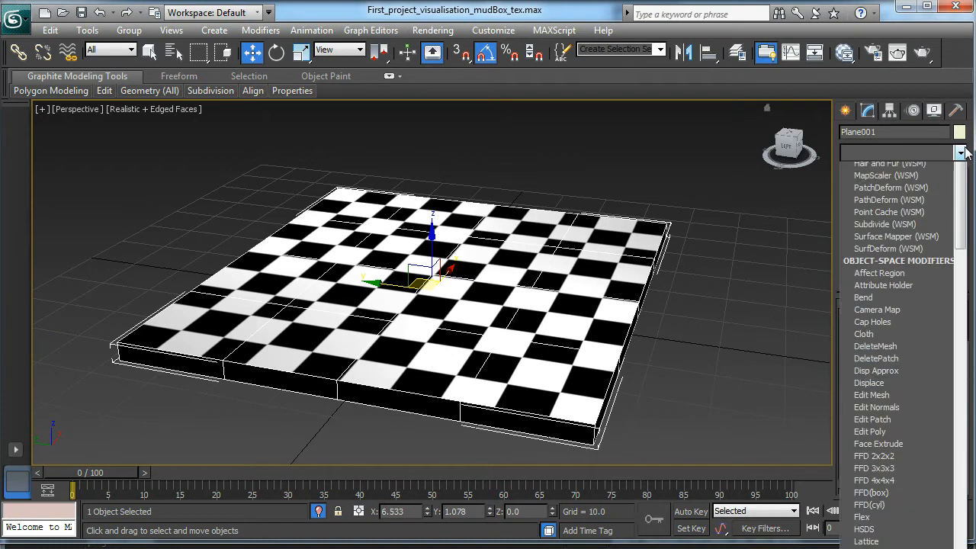
{"action": "key", "text": "u"}
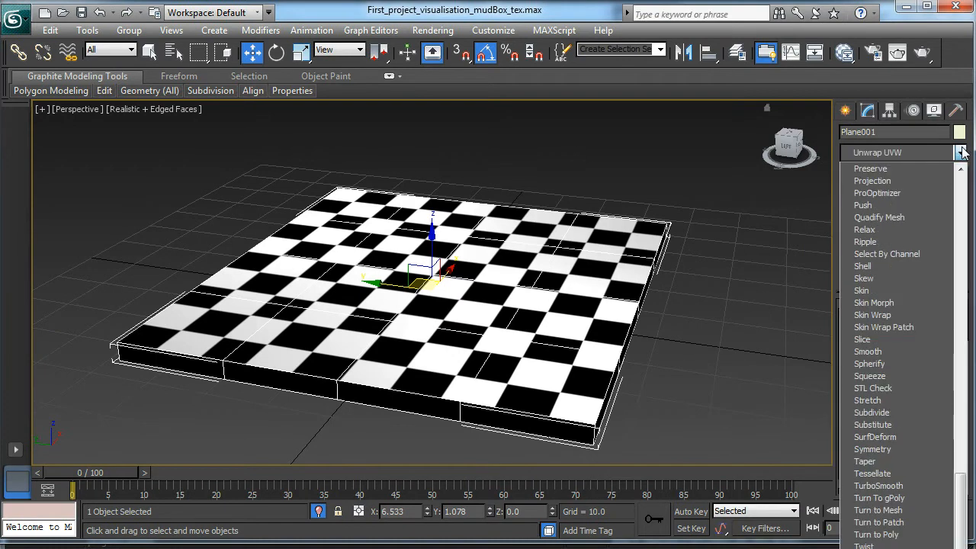
{"action": "key", "text": "Return"}
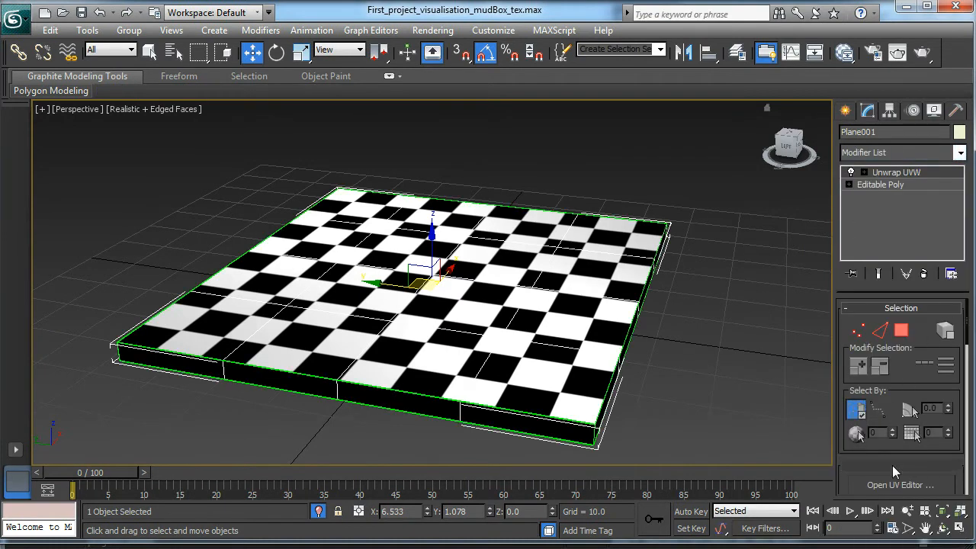
{"action": "left_click", "coordinate": [900, 484]}
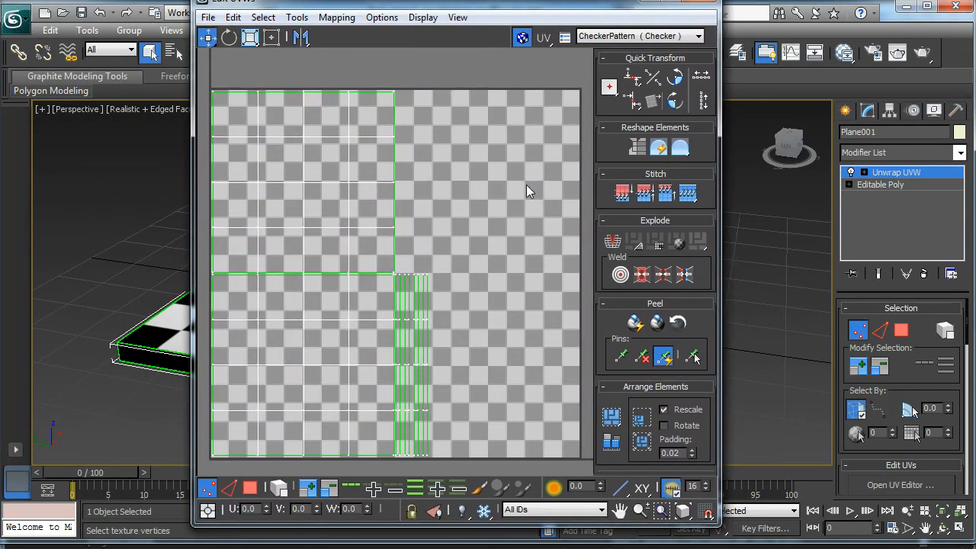
Step: Hide the checker background in the UV editor and arrange the editor window beside the slab
{"action": "left_click", "coordinate": [521, 37]}
{"action": "scroll", "coordinate": [487, 200], "scroll_direction": "down", "scroll_amount": 3}
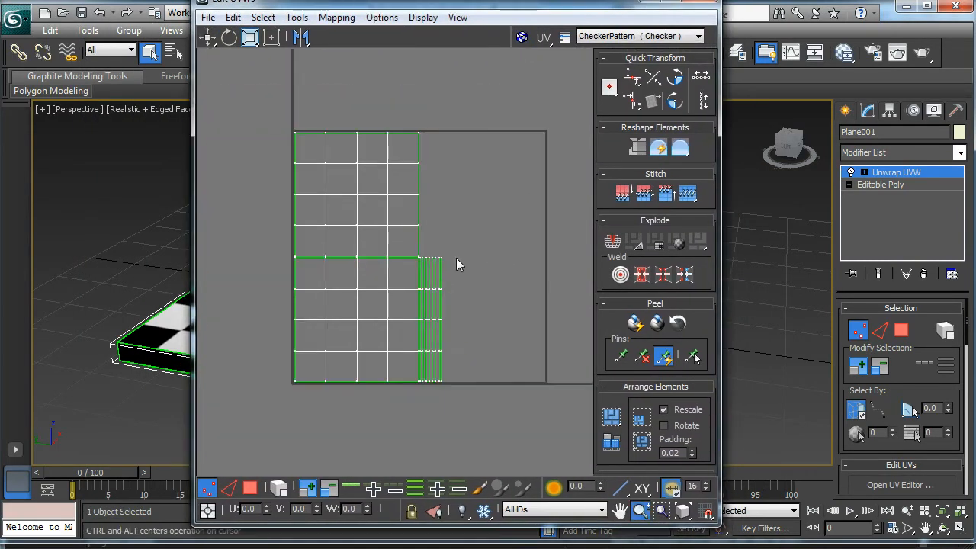
{"action": "left_click_drag", "start_coordinate": [447, 6], "coordinate": [671, 13]}
{"action": "scroll", "coordinate": [618, 239], "scroll_direction": "up", "scroll_amount": 2}
{"action": "left_click_drag", "start_coordinate": [619, 239], "coordinate": [605, 301]}
{"action": "right_click", "coordinate": [605, 300]}
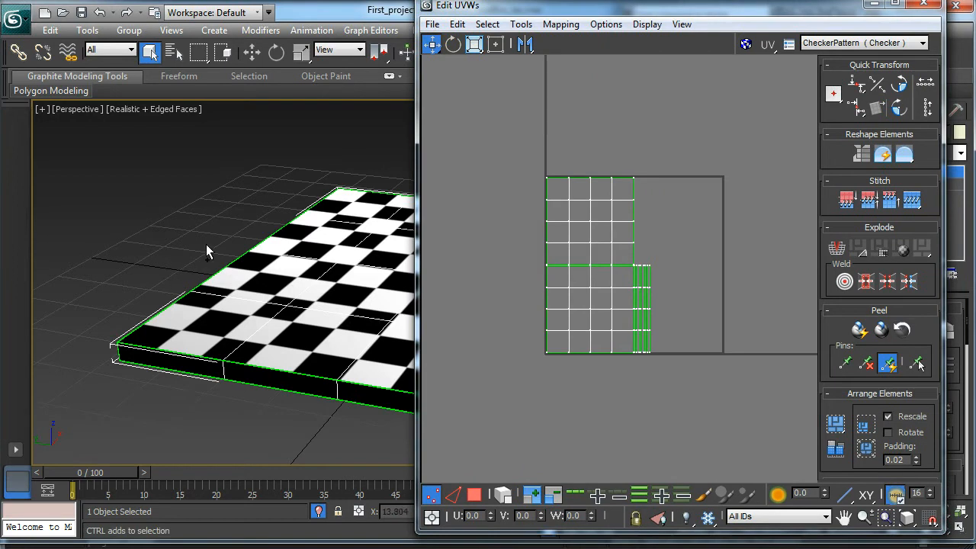
{"action": "middle_click_drag", "start_coordinate": [265, 244], "coordinate": [148, 255]}
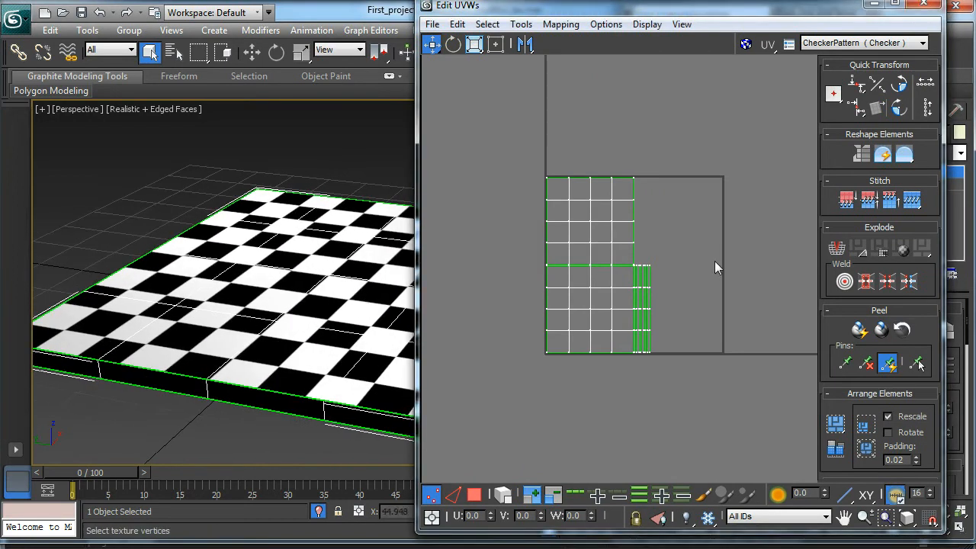
Step: Look through the available UV mapping methods with polygon selection active in the UV editor
{"action": "left_click", "coordinate": [561, 24]}
{"action": "left_click", "coordinate": [473, 496]}
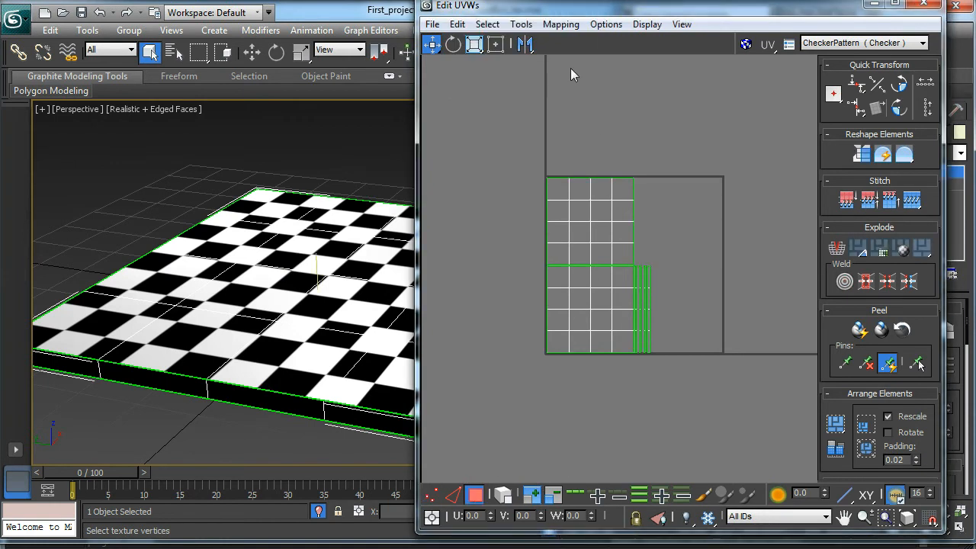
{"action": "left_click", "coordinate": [561, 23]}
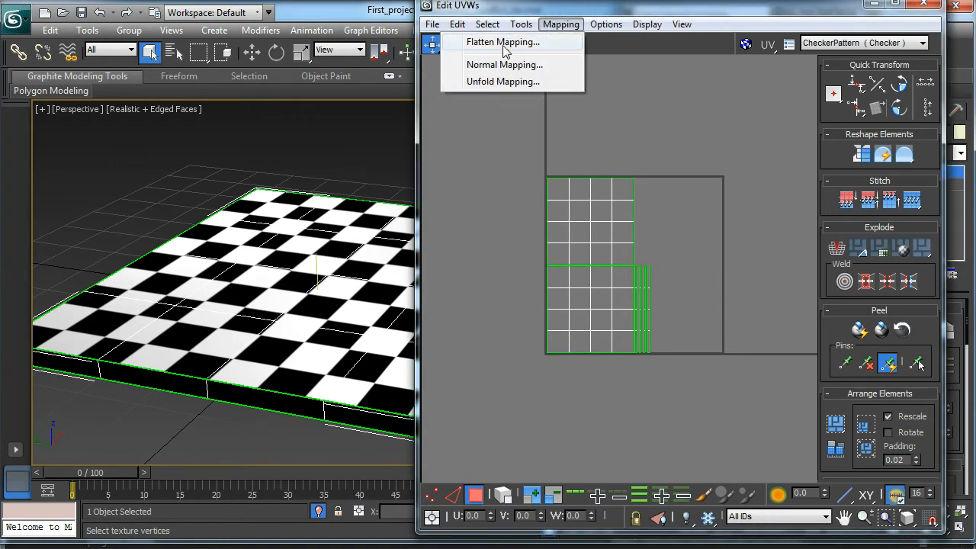
{"action": "middle_click_drag", "start_coordinate": [316, 341], "coordinate": [335, 339], "text": "alt"}
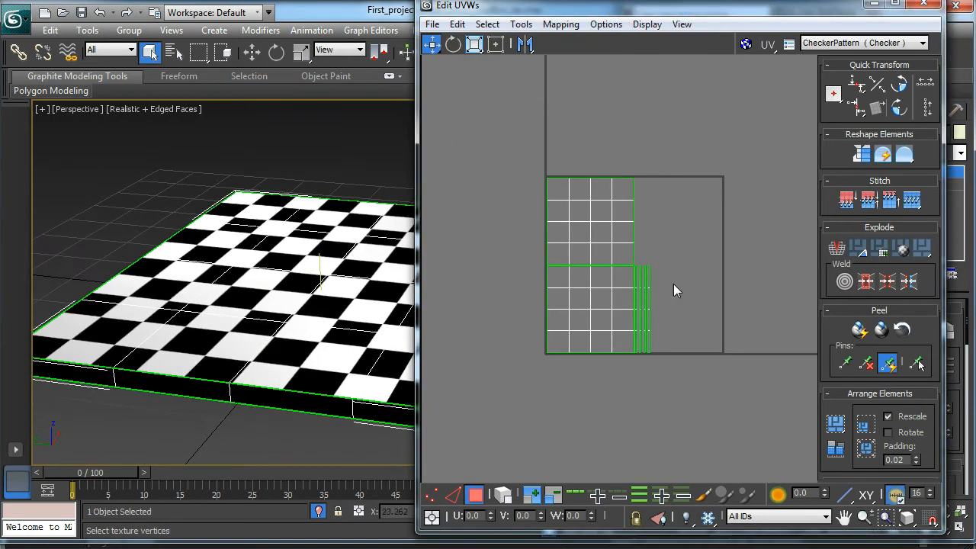
Step: Examine the slab's UV layout up close, including the two large square shells and the narrow side strips
{"action": "scroll", "coordinate": [618, 342], "scroll_direction": "up", "scroll_amount": 3}
{"action": "middle_click_drag", "start_coordinate": [672, 327], "coordinate": [674, 409]}
{"action": "scroll", "coordinate": [694, 398], "scroll_direction": "up", "scroll_amount": 1}
{"action": "scroll", "coordinate": [693, 397], "scroll_direction": "up", "scroll_amount": 2}
{"action": "middle_click_drag", "start_coordinate": [625, 380], "coordinate": [705, 382]}
{"action": "scroll", "coordinate": [706, 381], "scroll_direction": "down", "scroll_amount": 1}
{"action": "scroll", "coordinate": [708, 379], "scroll_direction": "up", "scroll_amount": 1}
{"action": "scroll", "coordinate": [707, 379], "scroll_direction": "up", "scroll_amount": 3}
{"action": "right_click", "coordinate": [729, 276]}
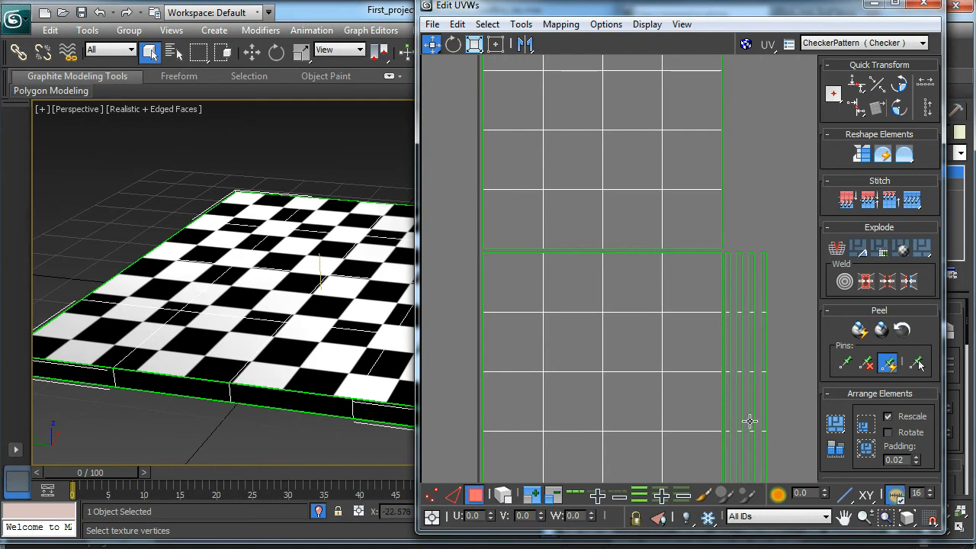
{"action": "scroll", "coordinate": [693, 388], "scroll_direction": "down", "scroll_amount": 2}
{"action": "middle_click_drag", "start_coordinate": [733, 375], "coordinate": [715, 344]}
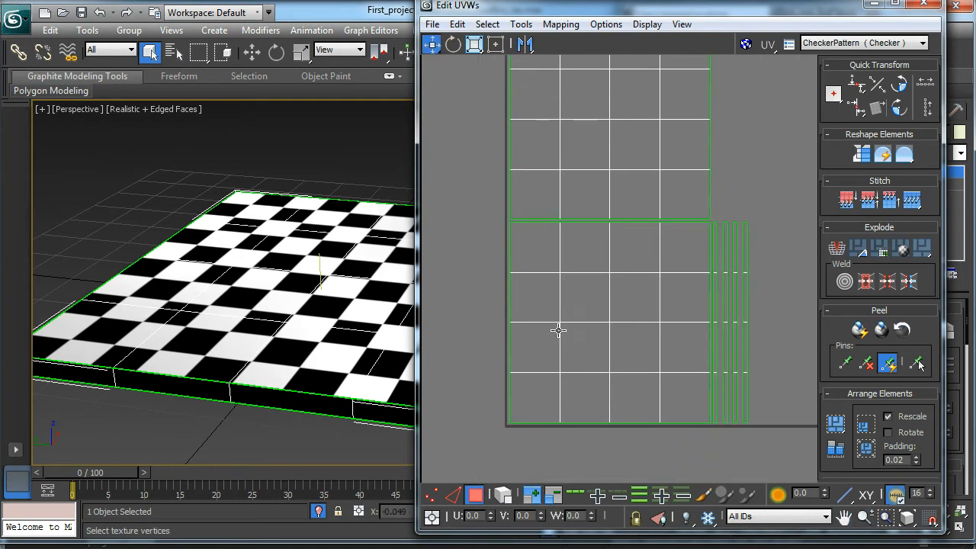
Step: Select the whole left border edge loop of the lower square UV shell and stitch its matching side strip to it
{"action": "left_click", "coordinate": [454, 493]}
{"action": "left_click", "coordinate": [510, 234]}
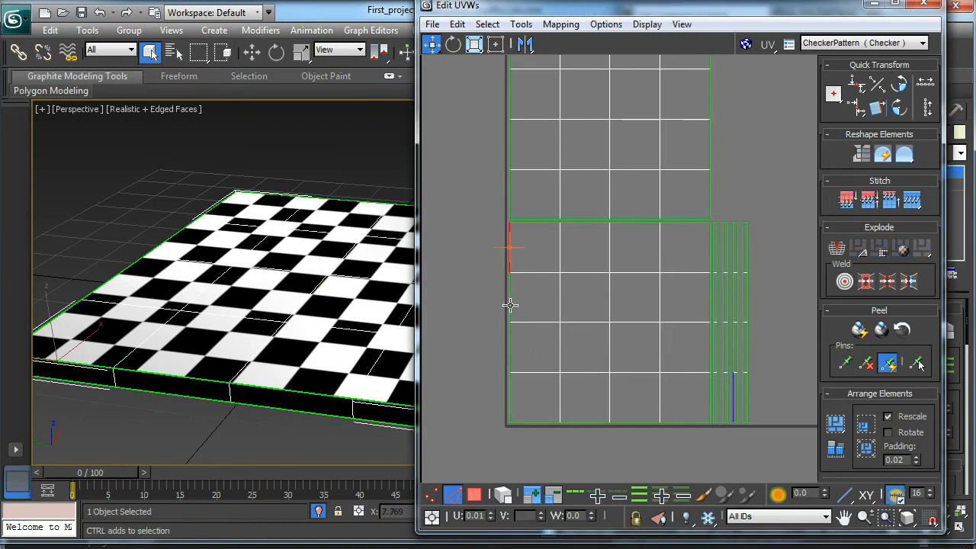
{"action": "middle_click_drag", "start_coordinate": [167, 327], "coordinate": [232, 329], "text": "alt"}
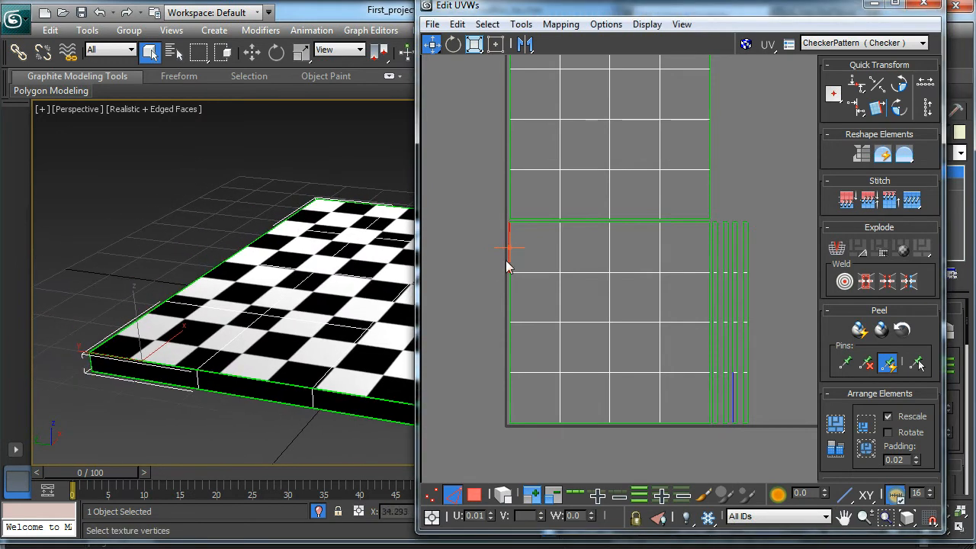
{"action": "left_click_drag", "start_coordinate": [511, 304], "coordinate": [513, 306]}
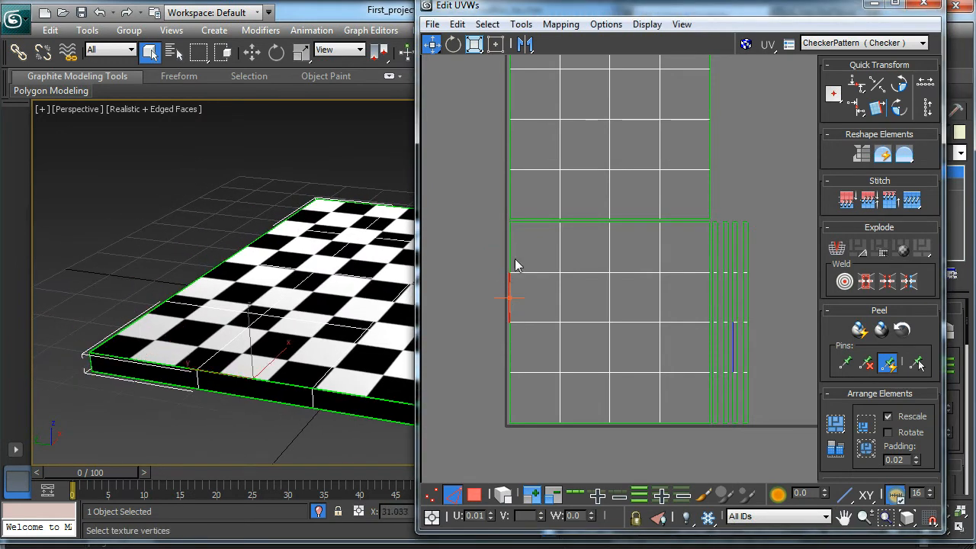
{"action": "left_click_drag", "start_coordinate": [511, 258], "coordinate": [513, 247]}
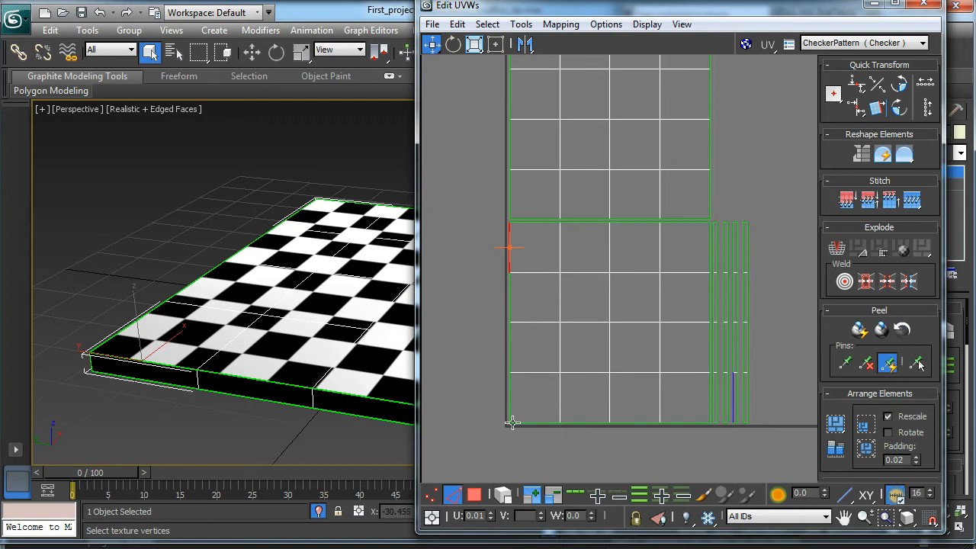
{"action": "left_click", "coordinate": [578, 496]}
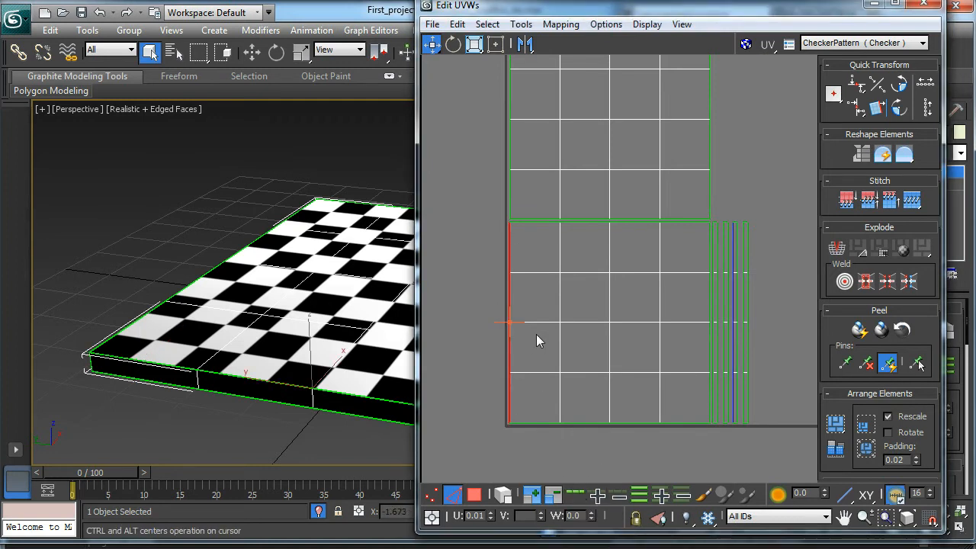
{"action": "mouse_move", "coordinate": [587, 313]}
{"action": "middle_mouse_down"}
{"action": "mouse_move", "coordinate": [579, 317]}
{"action": "mouse_move", "coordinate": [600, 315]}
{"action": "middle_mouse_up"}
{"action": "left_click", "coordinate": [917, 202]}
{"action": "scroll", "coordinate": [475, 452], "scroll_direction": "up", "scroll_amount": 3}
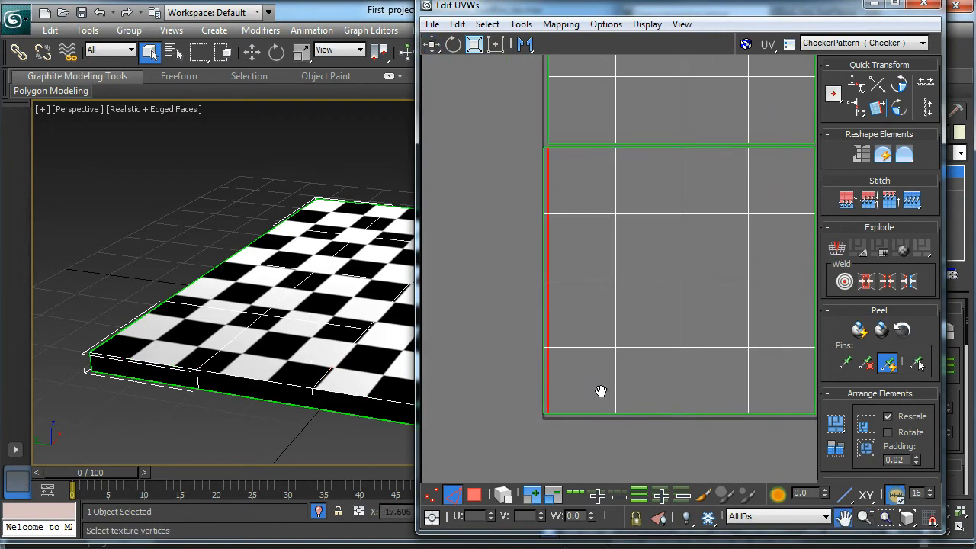
Step: Select the whole bottom border edge loop of the lower square UV shell and stitch its matching side strip to it
{"action": "middle_click_drag", "start_coordinate": [258, 315], "coordinate": [57, 317]}
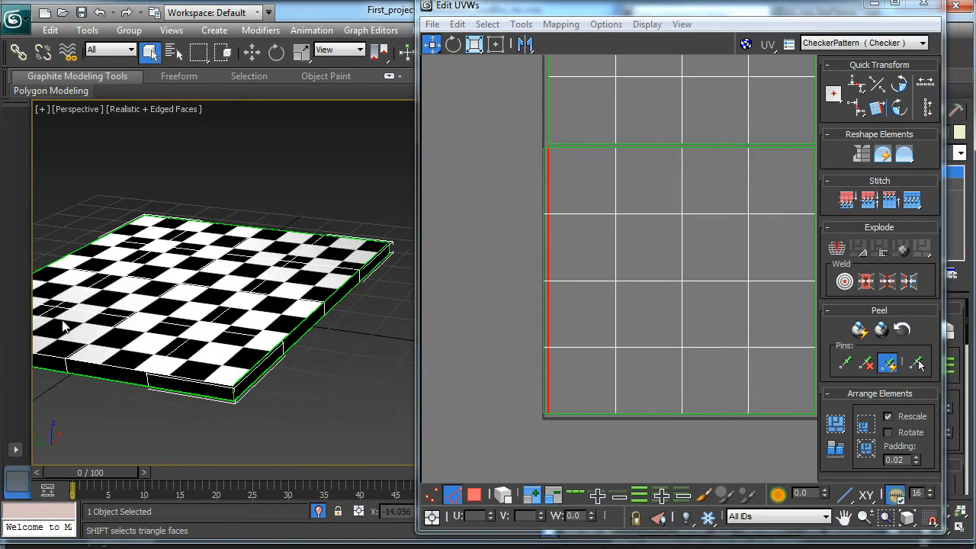
{"action": "left_click", "coordinate": [585, 413]}
{"action": "middle_click_drag", "start_coordinate": [164, 376], "coordinate": [209, 389], "text": "alt"}
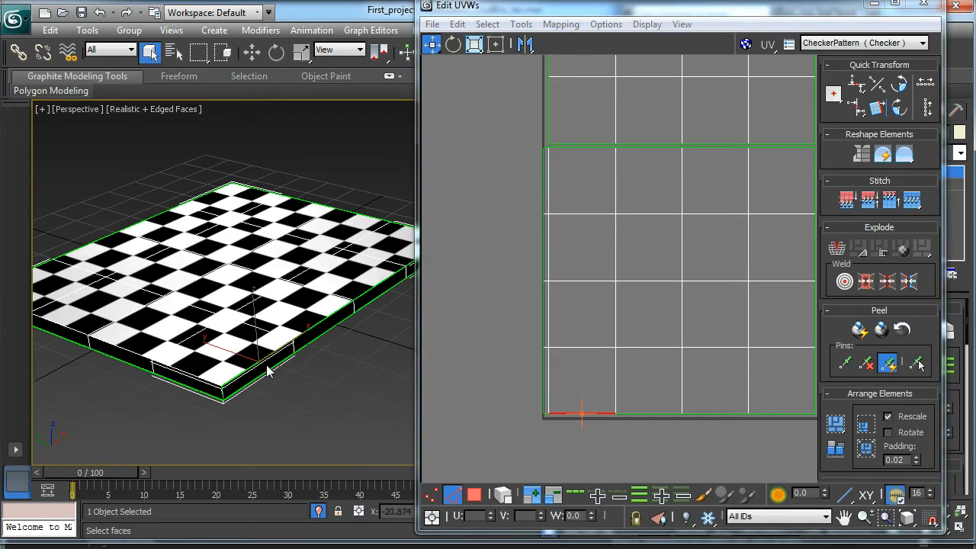
{"action": "left_click", "coordinate": [577, 495]}
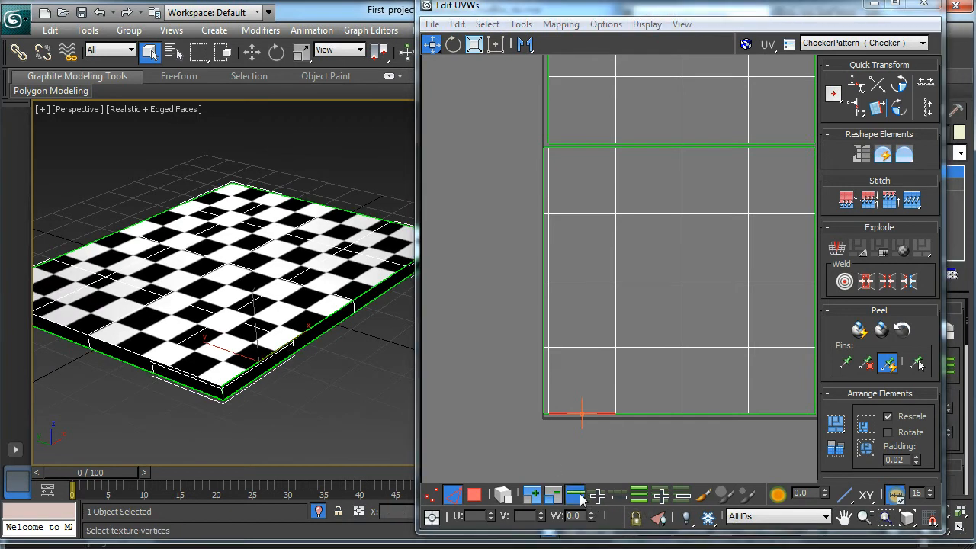
{"action": "scroll", "coordinate": [657, 354], "scroll_direction": "down", "scroll_amount": 5}
{"action": "middle_click_drag", "start_coordinate": [707, 354], "coordinate": [592, 362]}
{"action": "scroll", "coordinate": [667, 325], "scroll_direction": "down", "scroll_amount": 1}
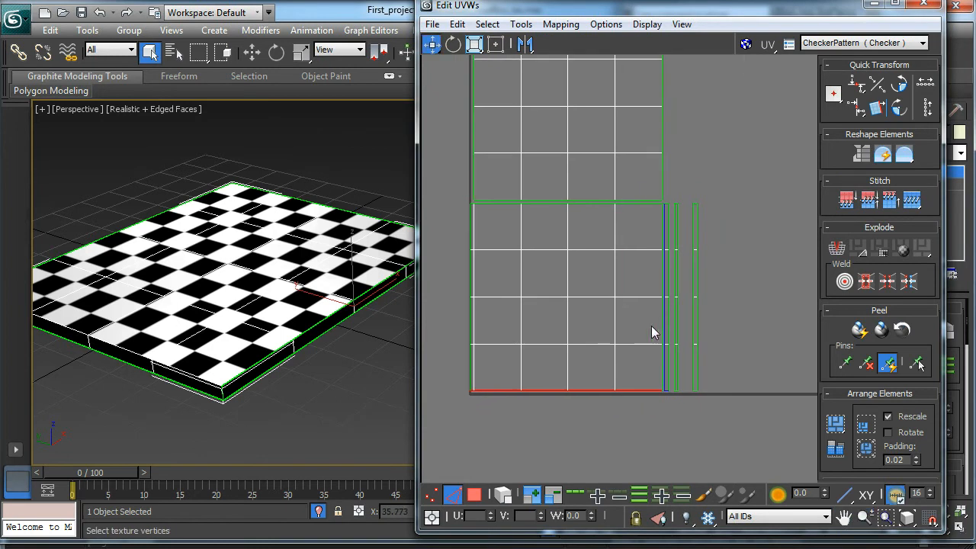
{"action": "left_click", "coordinate": [910, 205]}
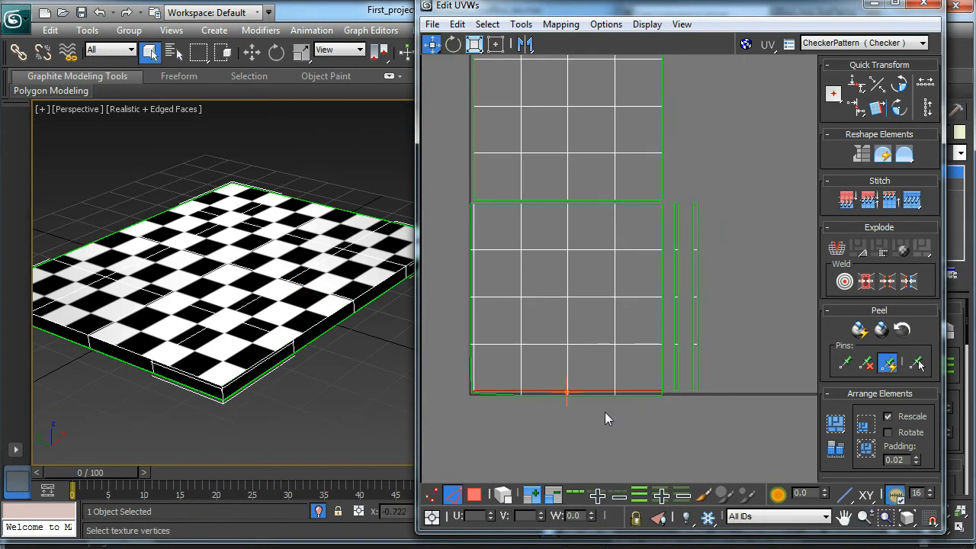
Step: Select the whole right border edge loop of the lower square UV shell and stitch its matching side strip to it
{"action": "scroll", "coordinate": [604, 412], "scroll_direction": "up", "scroll_amount": 1}
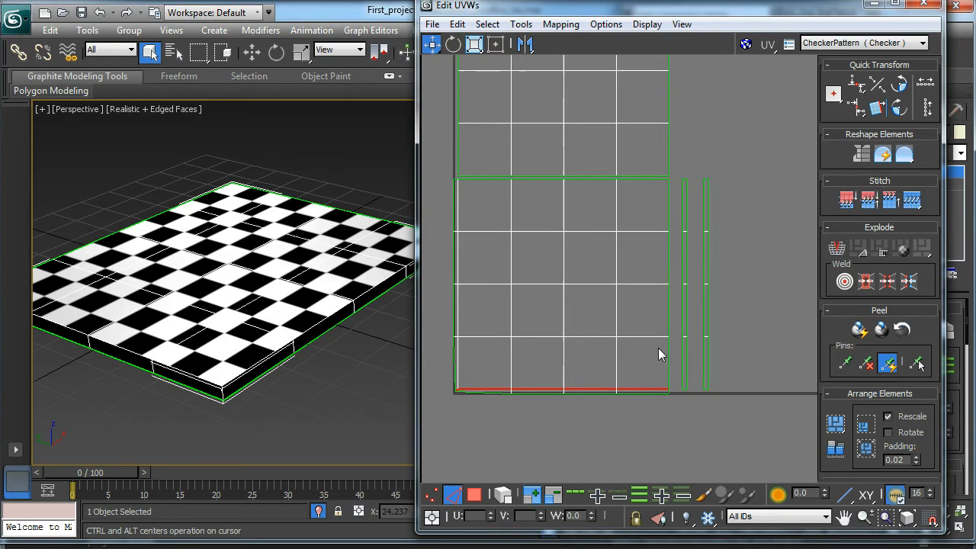
{"action": "left_click", "coordinate": [670, 205]}
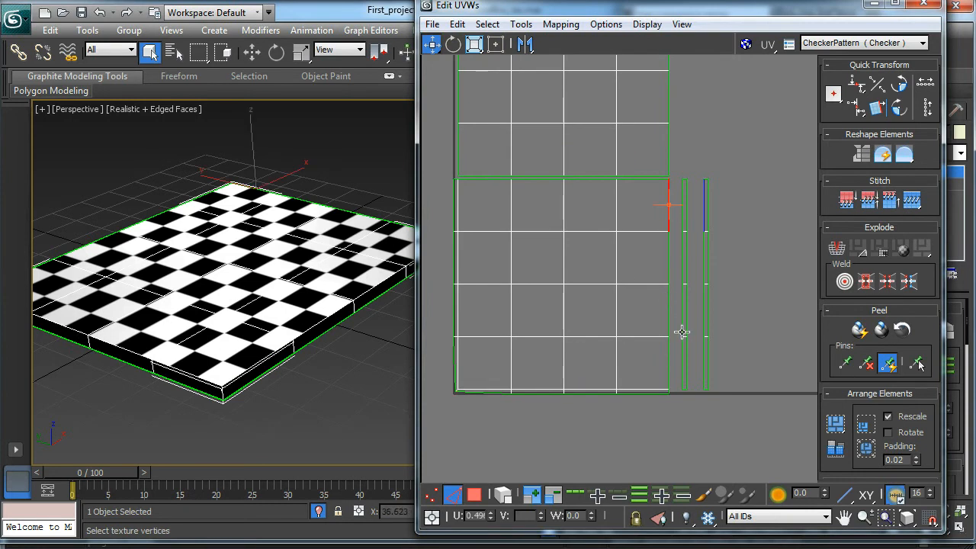
{"action": "left_click", "coordinate": [554, 494]}
{"action": "left_click", "coordinate": [908, 204]}
Step: Select the whole top border edge loop of the lower square UV shell and stitch the last side strip to it
{"action": "middle_click_drag", "start_coordinate": [645, 312], "coordinate": [606, 455]}
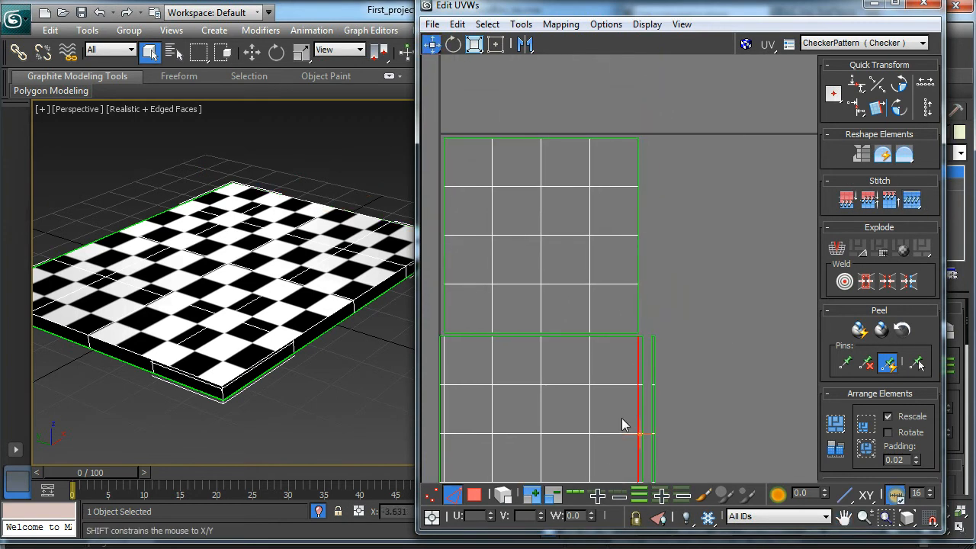
{"action": "left_click", "coordinate": [617, 336]}
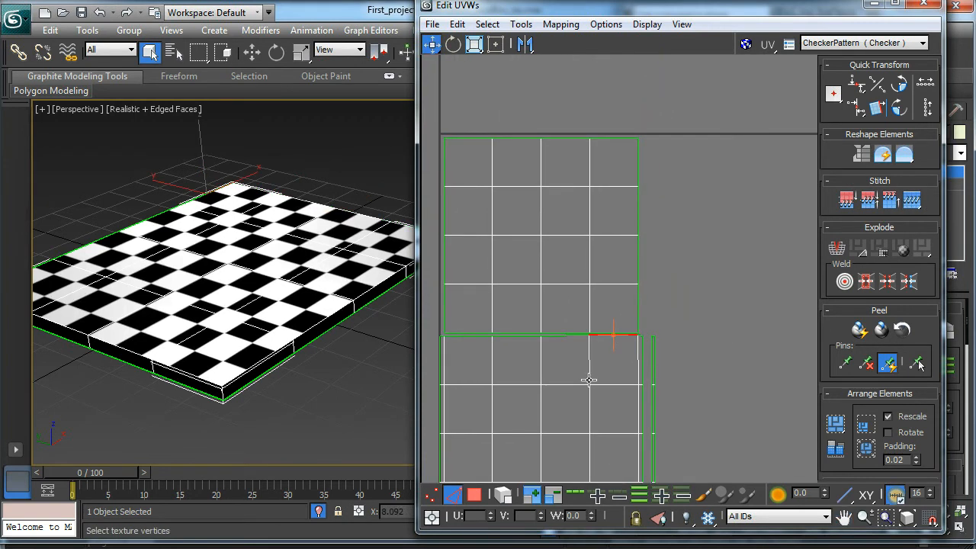
{"action": "left_click", "coordinate": [576, 494]}
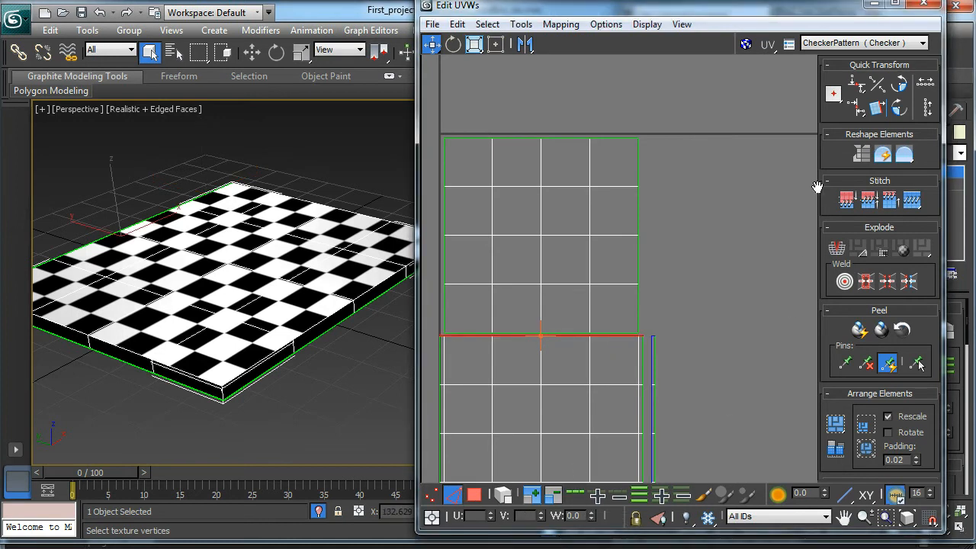
{"action": "left_click", "coordinate": [912, 201]}
Step: Select the stitched lower shell as a whole polygon element and move it to the right, clear of the other square shell
{"action": "scroll", "coordinate": [479, 355], "scroll_direction": "down", "scroll_amount": 3}
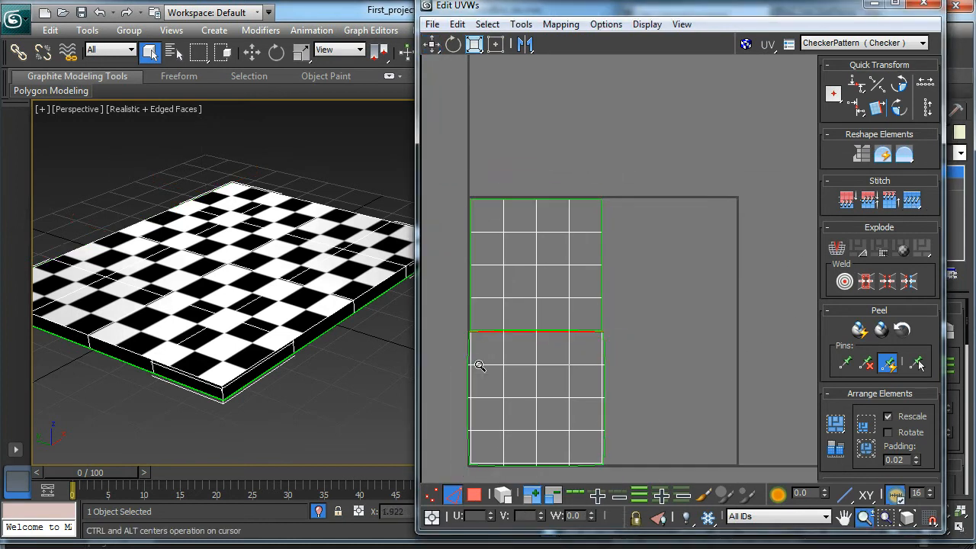
{"action": "left_click", "coordinate": [473, 494]}
{"action": "left_click", "coordinate": [540, 395]}
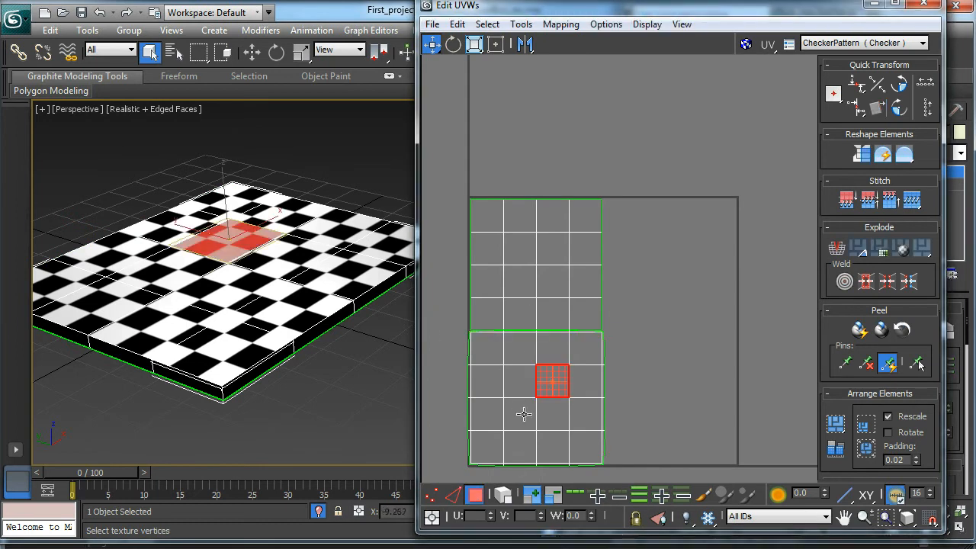
{"action": "left_click", "coordinate": [503, 495]}
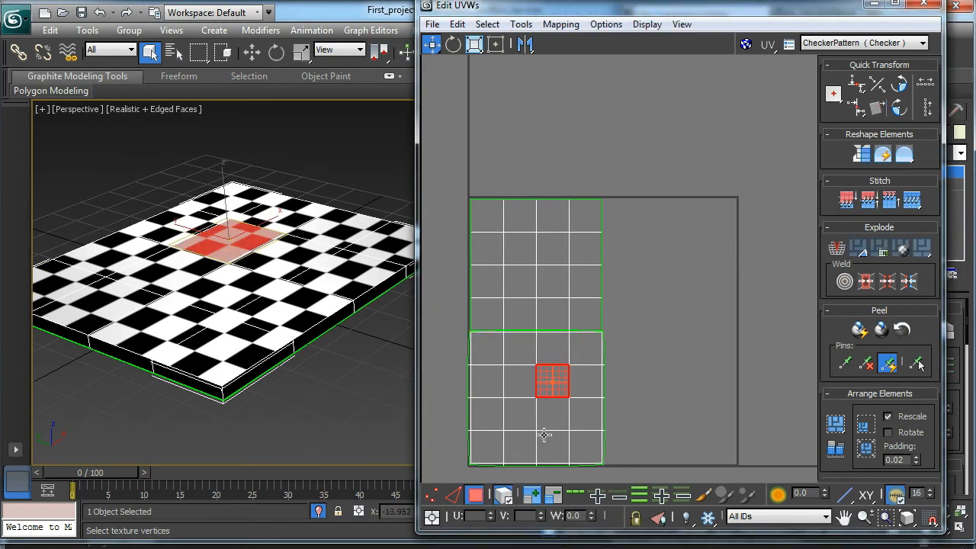
{"action": "left_click", "coordinate": [540, 411]}
{"action": "left_click_drag", "start_coordinate": [538, 407], "coordinate": [666, 349]}
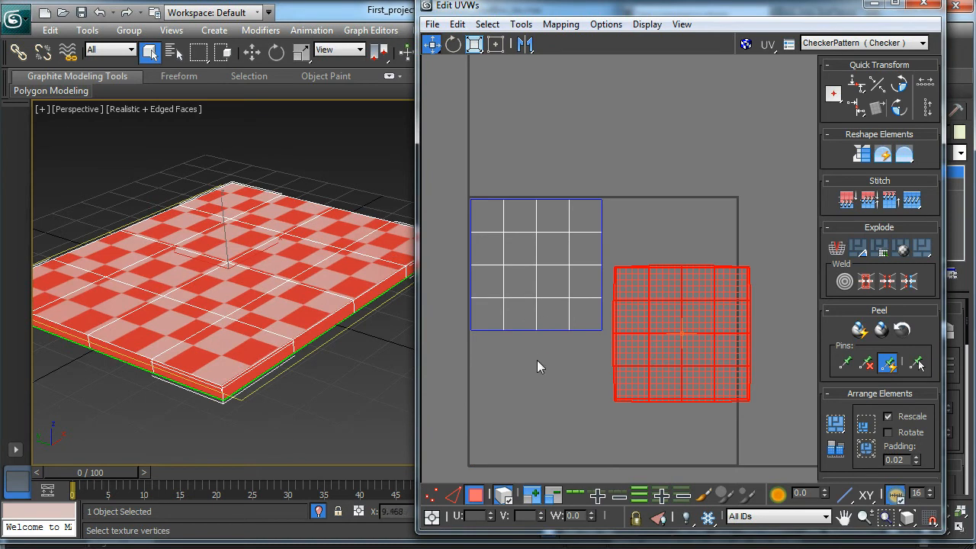
Step: Widen the UV editor window toward the viewport and frame the whole stitched shell in it
{"action": "scroll", "coordinate": [535, 366], "scroll_direction": "up", "scroll_amount": 3}
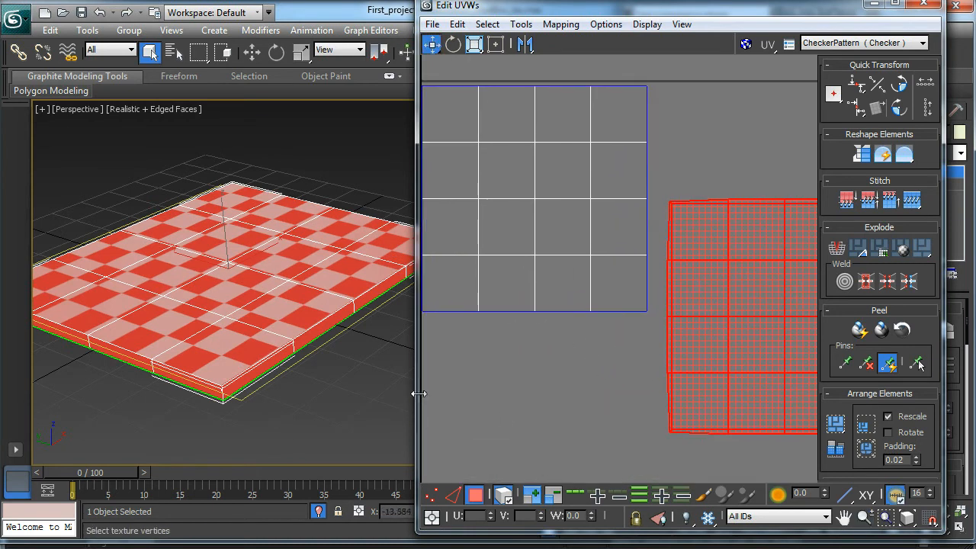
{"action": "left_click_drag", "start_coordinate": [412, 393], "coordinate": [318, 394]}
{"action": "middle_click_drag", "start_coordinate": [497, 364], "coordinate": [231, 347]}
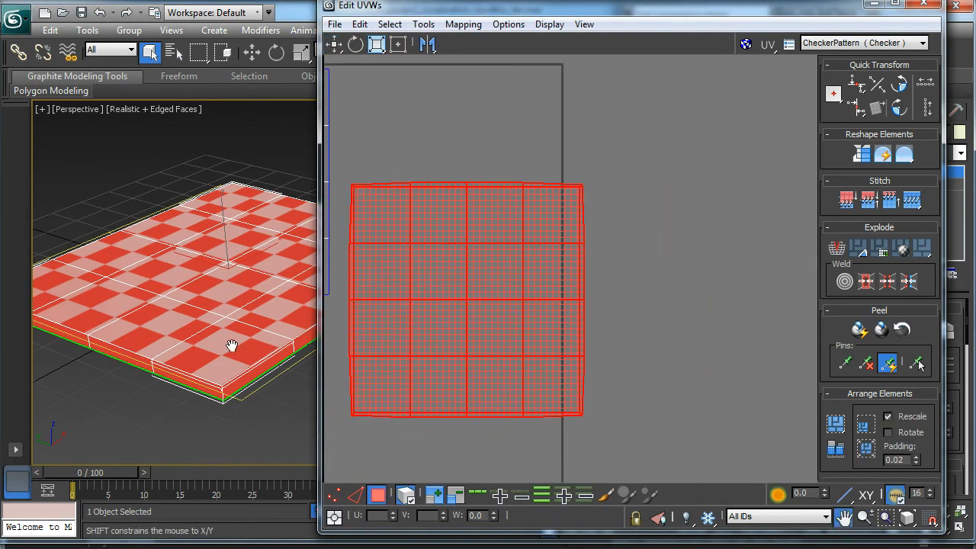
{"action": "scroll", "coordinate": [365, 357], "scroll_direction": "down", "scroll_amount": 1}
{"action": "middle_click_drag", "start_coordinate": [379, 363], "coordinate": [488, 365]}
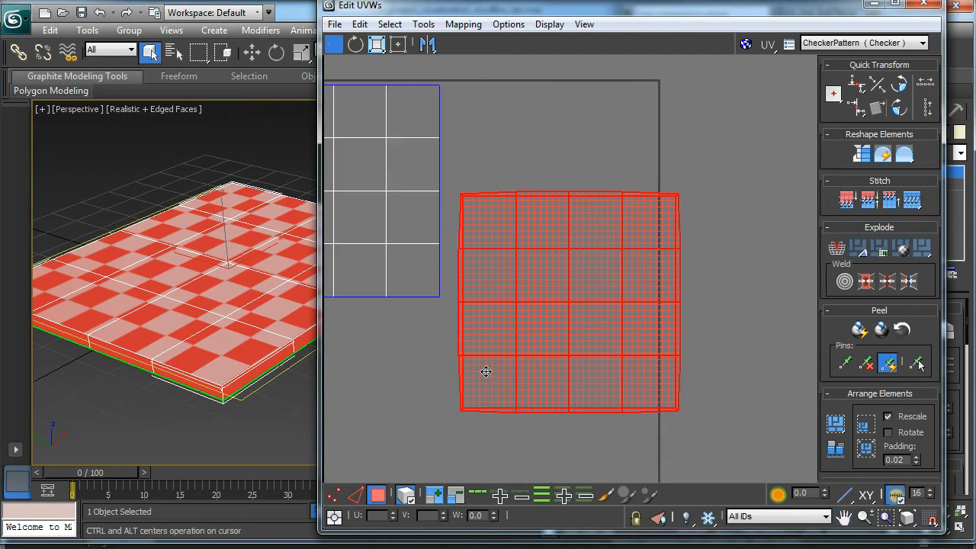
Step: Deselect the stitched shell and examine its side strips and corners up close against the slab
{"action": "left_click", "coordinate": [456, 413]}
{"action": "scroll", "coordinate": [414, 392], "scroll_direction": "up", "scroll_amount": 3}
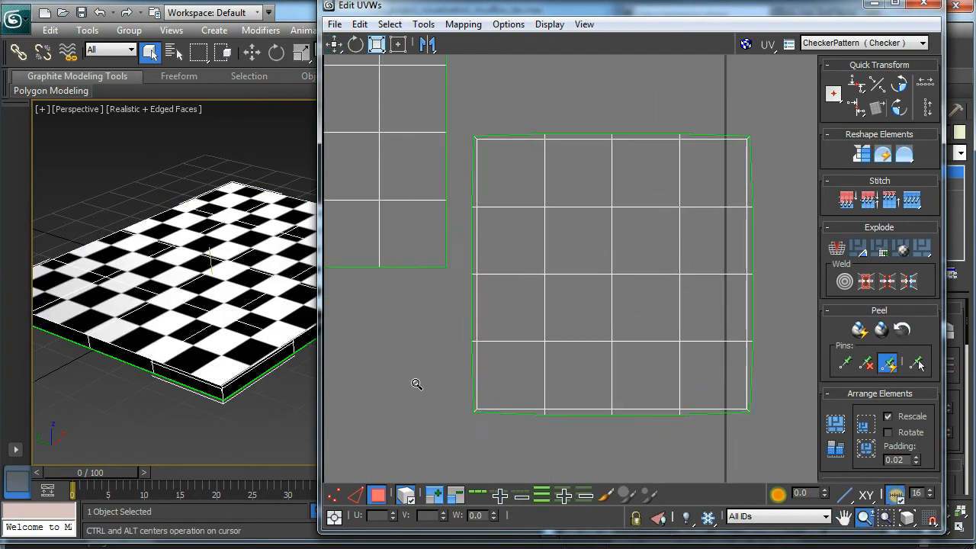
{"action": "middle_click_drag", "start_coordinate": [436, 399], "coordinate": [415, 429]}
{"action": "middle_click_drag", "start_coordinate": [405, 254], "coordinate": [355, 353]}
{"action": "scroll", "coordinate": [371, 343], "scroll_direction": "up", "scroll_amount": 1}
{"action": "scroll", "coordinate": [426, 228], "scroll_direction": "up", "scroll_amount": 1}
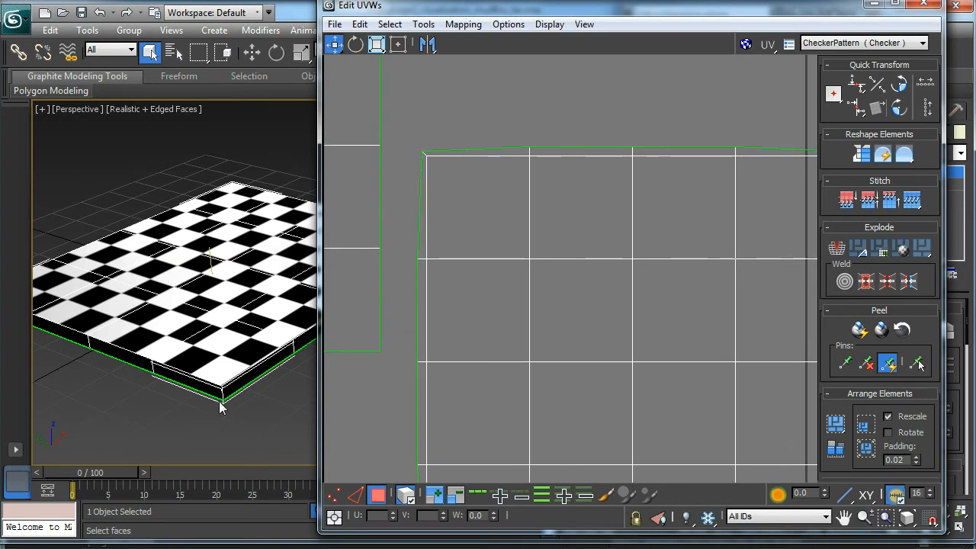
{"action": "middle_click_drag", "start_coordinate": [585, 292], "coordinate": [347, 316]}
{"action": "middle_click_drag", "start_coordinate": [572, 254], "coordinate": [766, 294]}
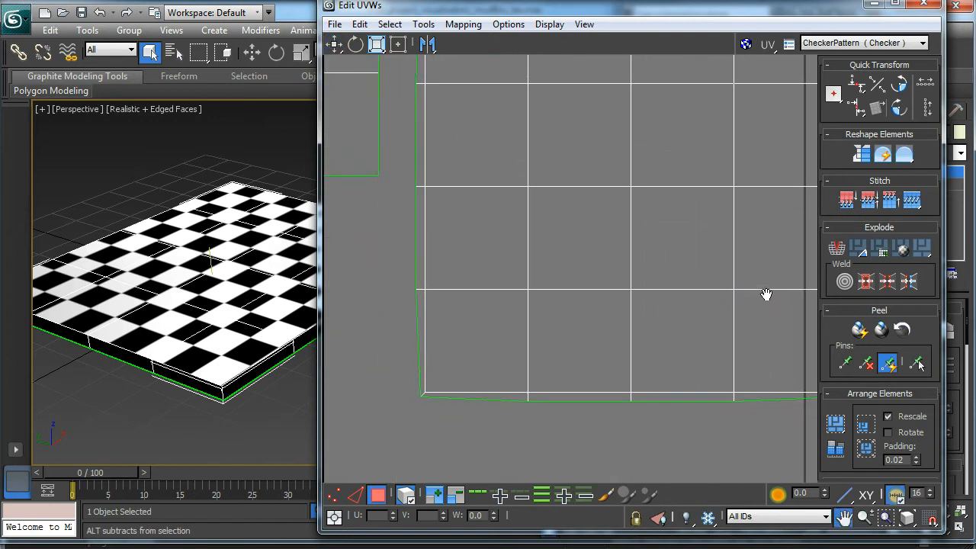
{"action": "middle_click_drag", "start_coordinate": [682, 291], "coordinate": [762, 243]}
{"action": "scroll", "coordinate": [570, 353], "scroll_direction": "down", "scroll_amount": 2}
{"action": "middle_click_drag", "start_coordinate": [554, 302], "coordinate": [535, 421]}
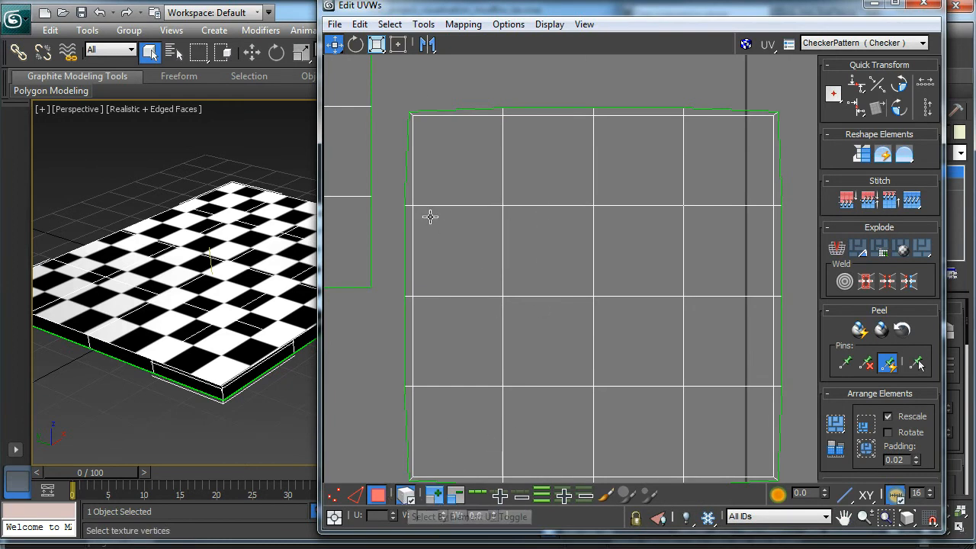
Step: Select the whole stitched shell and relax it with Relax By Face Angles, then close the Relax Tool and deselect the shell
{"action": "left_click", "coordinate": [467, 390]}
{"action": "scroll", "coordinate": [615, 334], "scroll_direction": "down", "scroll_amount": 1}
{"action": "middle_click_drag", "start_coordinate": [616, 344], "coordinate": [546, 337]}
{"action": "left_click_drag", "start_coordinate": [904, 155], "coordinate": [907, 179]}
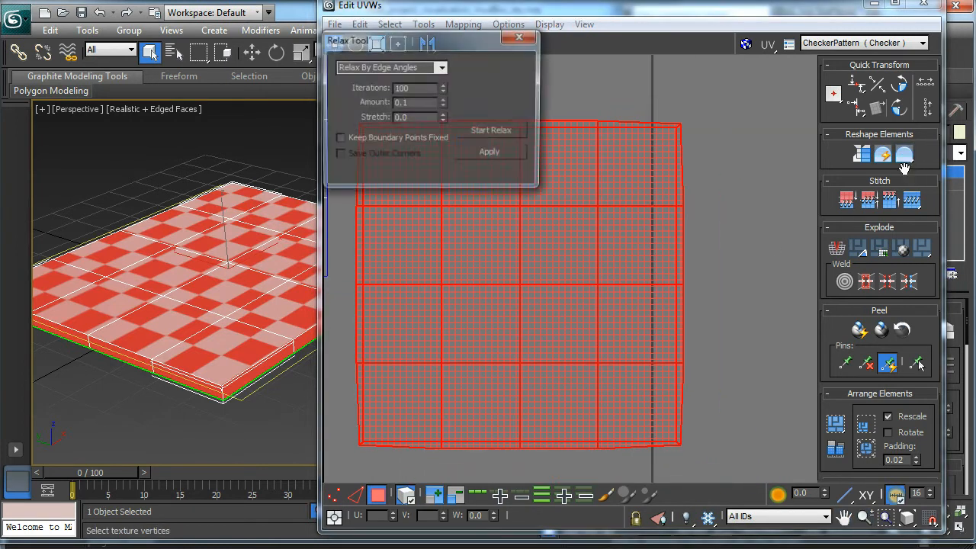
{"action": "left_click", "coordinate": [441, 67]}
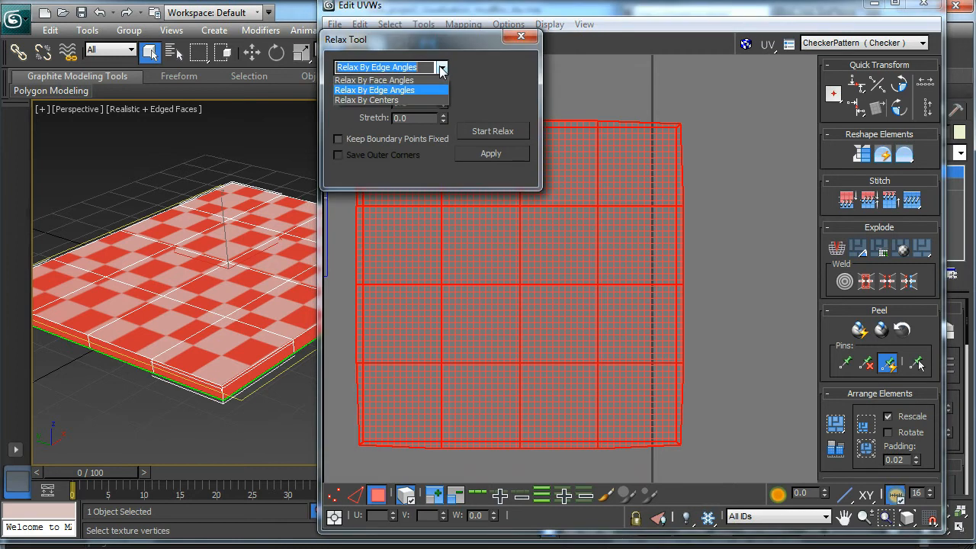
{"action": "left_click", "coordinate": [377, 87]}
{"action": "left_click", "coordinate": [486, 132]}
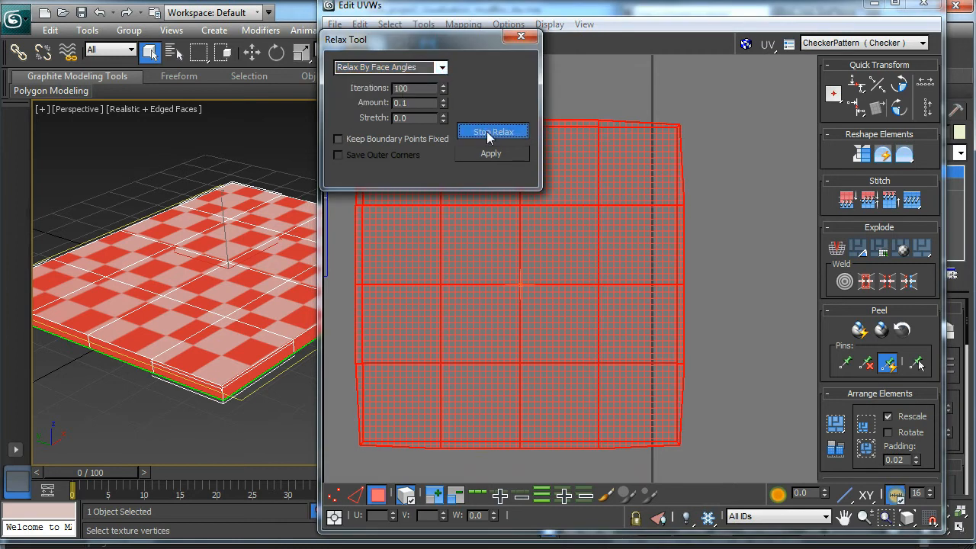
{"action": "left_click", "coordinate": [521, 38]}
{"action": "left_click", "coordinate": [702, 210]}
Step: Examine the relaxed shell's upper border strip and upper-left corner seam up close
{"action": "scroll", "coordinate": [476, 179], "scroll_direction": "up", "scroll_amount": 2}
{"action": "middle_click_drag", "start_coordinate": [476, 179], "coordinate": [574, 234]}
{"action": "key", "text": "q"}
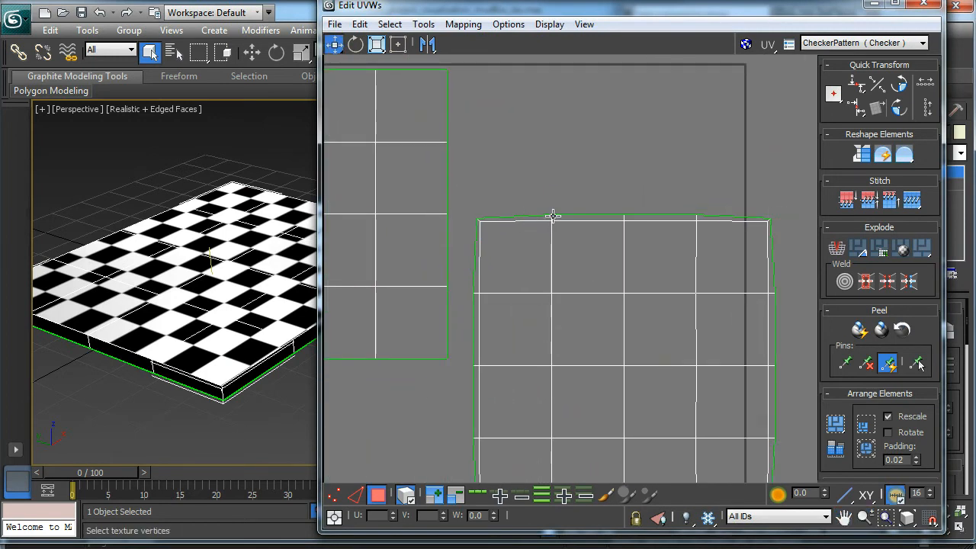
{"action": "scroll", "coordinate": [668, 292], "scroll_direction": "down", "scroll_amount": 1}
{"action": "middle_click_drag", "start_coordinate": [635, 329], "coordinate": [569, 279]}
{"action": "scroll", "coordinate": [480, 190], "scroll_direction": "up", "scroll_amount": 3}
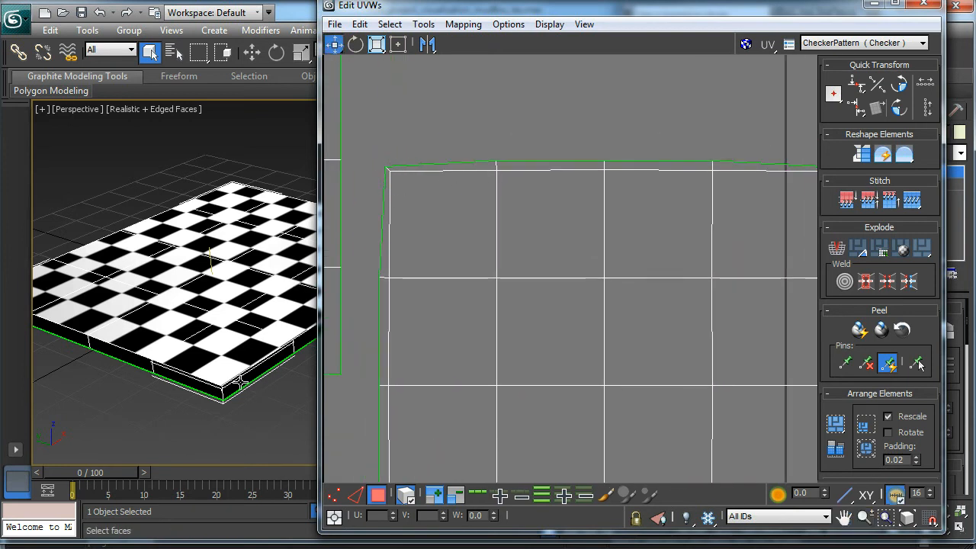
{"action": "scroll", "coordinate": [397, 189], "scroll_direction": "up", "scroll_amount": 1}
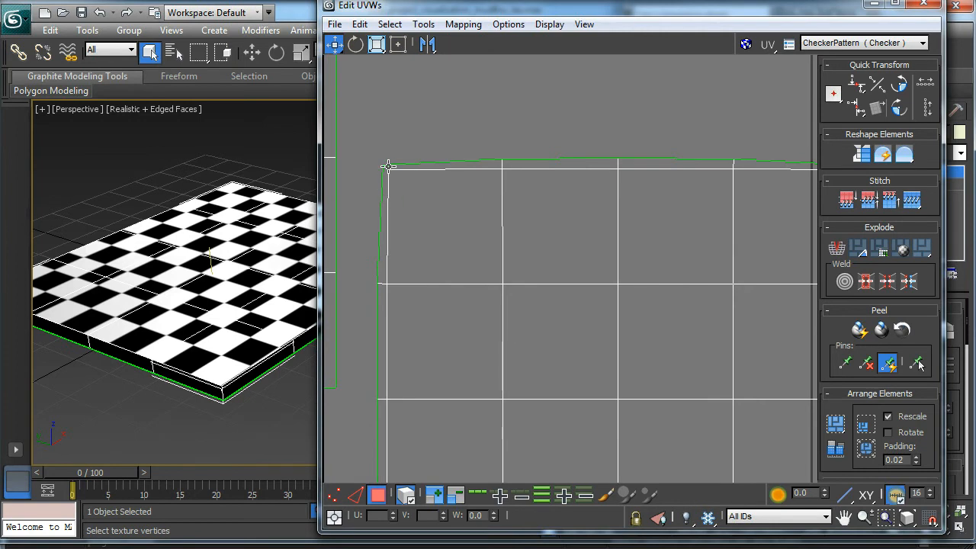
{"action": "scroll", "coordinate": [420, 194], "scroll_direction": "up", "scroll_amount": 1}
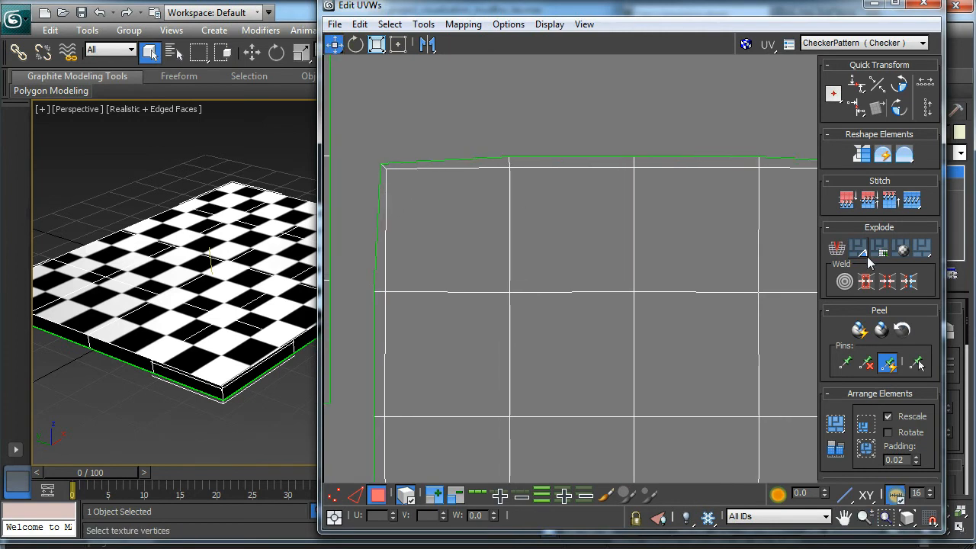
Step: Switch to edge selection without whole-element selection and break the short diagonal edge at the shell's upper-left corner
{"action": "left_click", "coordinate": [355, 494]}
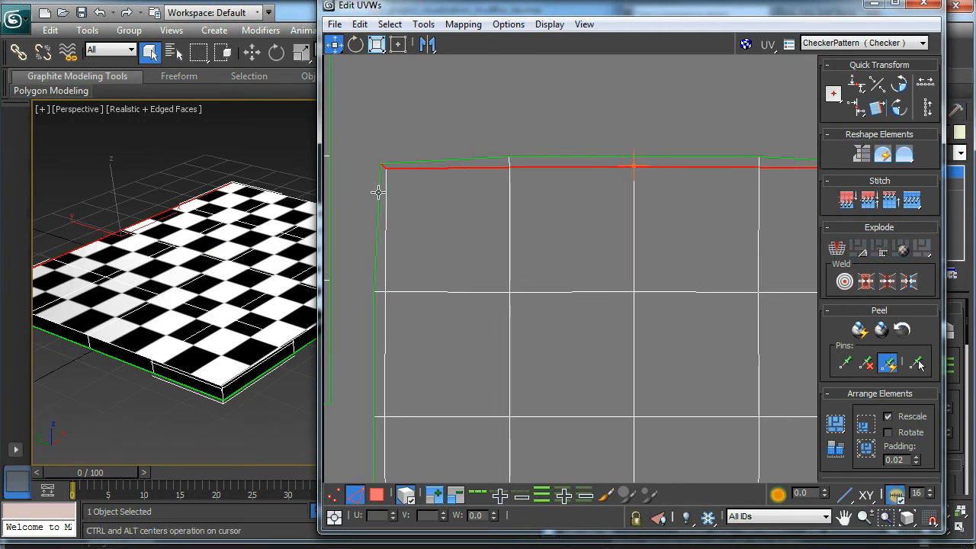
{"action": "scroll", "coordinate": [388, 177], "scroll_direction": "up", "scroll_amount": 1}
{"action": "left_click", "coordinate": [380, 158]}
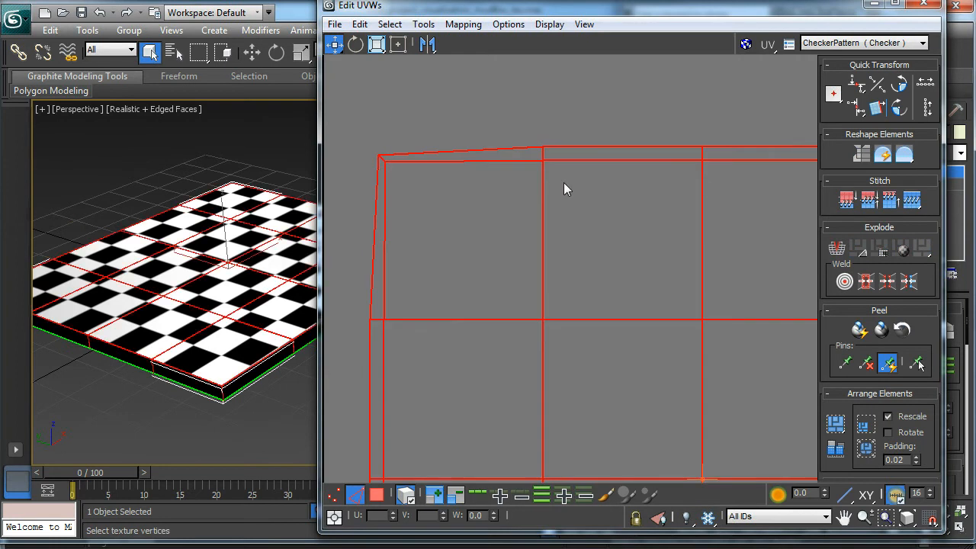
{"action": "left_click", "coordinate": [349, 289]}
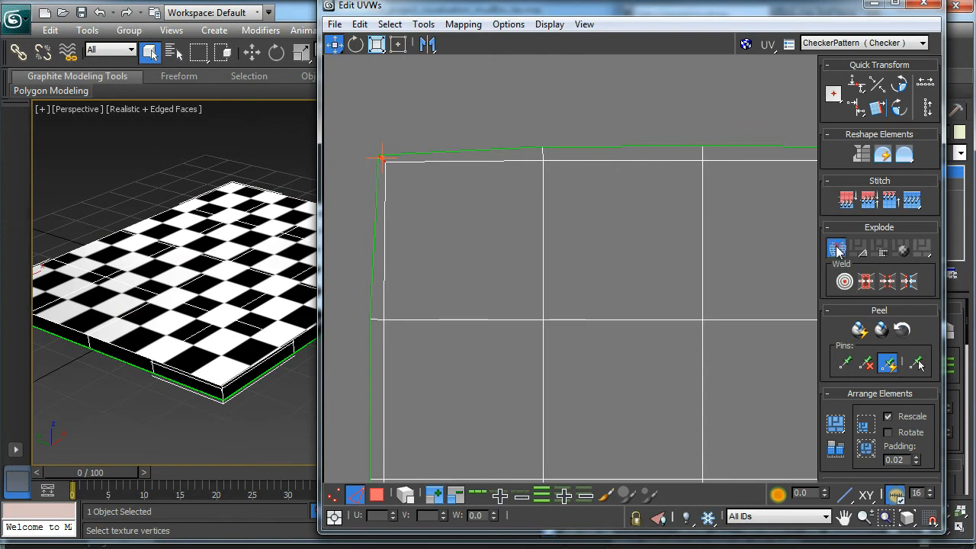
Step: Break the short diagonal edge at the stitched shell's upper-right corner
{"action": "scroll", "coordinate": [581, 299], "scroll_direction": "down", "scroll_amount": 2}
{"action": "middle_click_drag", "start_coordinate": [580, 299], "coordinate": [513, 206]}
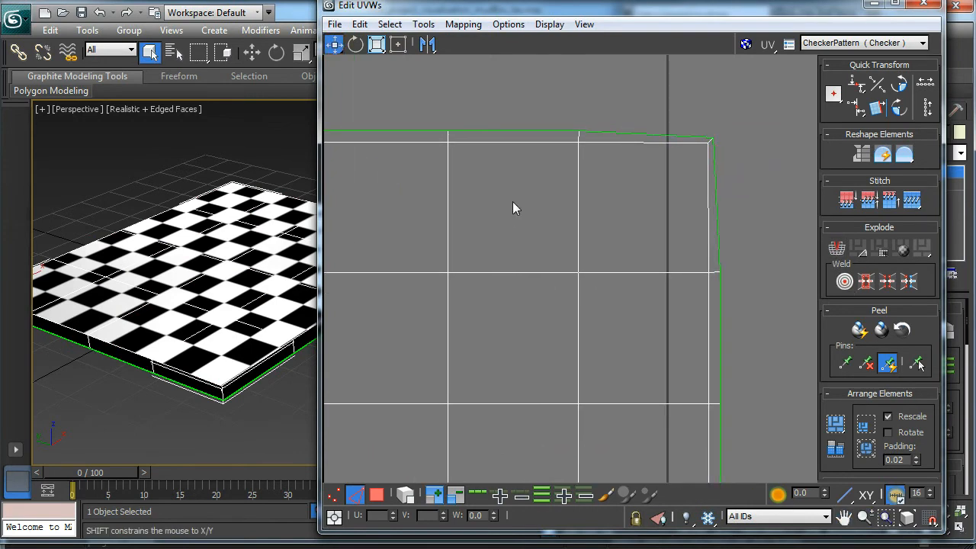
{"action": "left_click", "coordinate": [710, 141]}
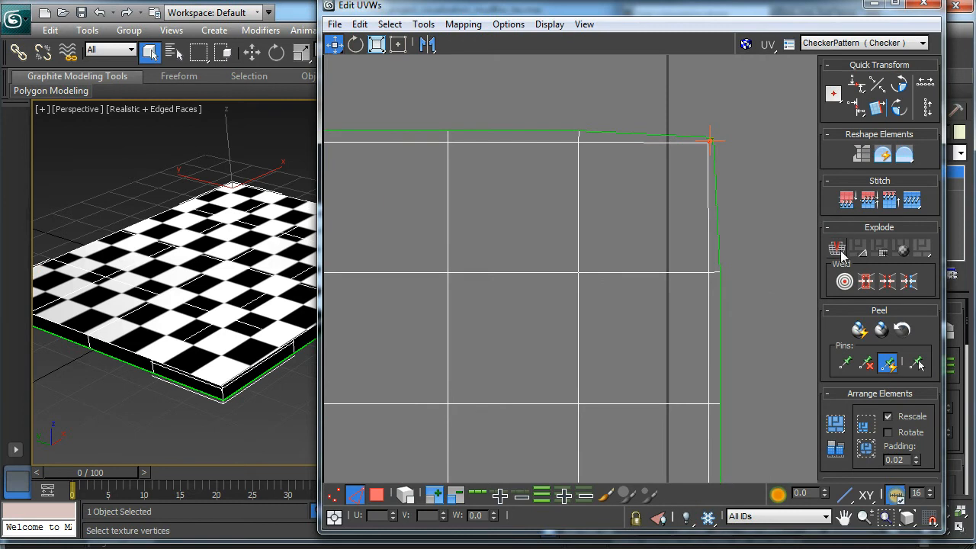
Step: Break the short diagonal edge at the stitched shell's lower-right corner
{"action": "scroll", "coordinate": [697, 258], "scroll_direction": "down", "scroll_amount": 3}
{"action": "middle_click_drag", "start_coordinate": [656, 298], "coordinate": [589, 141]}
{"action": "scroll", "coordinate": [673, 323], "scroll_direction": "up", "scroll_amount": 4}
{"action": "scroll", "coordinate": [688, 244], "scroll_direction": "up", "scroll_amount": 1}
{"action": "left_click", "coordinate": [574, 280]}
{"action": "scroll", "coordinate": [644, 301], "scroll_direction": "down", "scroll_amount": 1}
{"action": "left_click", "coordinate": [838, 253]}
Step: Break the short diagonal edge at the stitched shell's lower-left corner
{"action": "scroll", "coordinate": [503, 336], "scroll_direction": "down", "scroll_amount": 1}
{"action": "middle_click_drag", "start_coordinate": [504, 337], "coordinate": [885, 354]}
{"action": "middle_click_drag", "start_coordinate": [489, 322], "coordinate": [705, 343]}
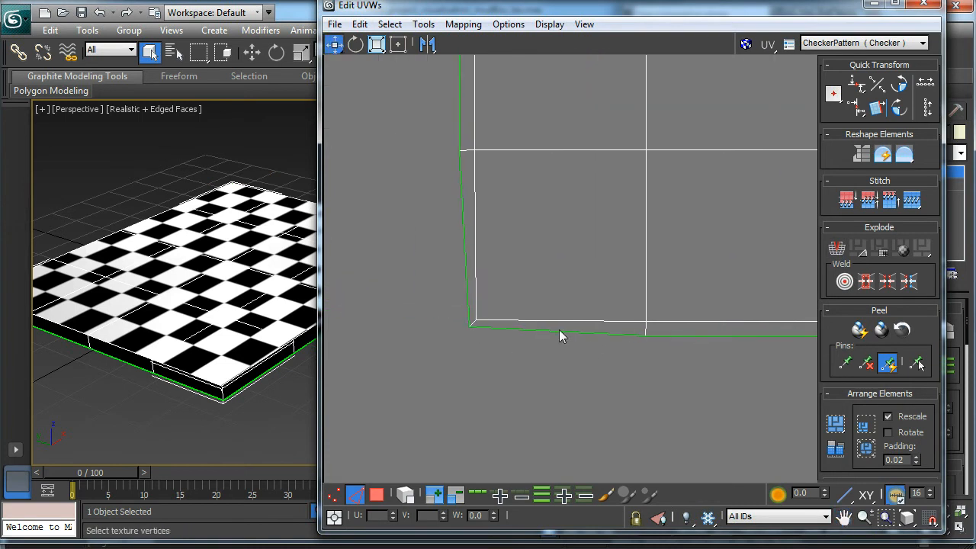
{"action": "left_click", "coordinate": [472, 321]}
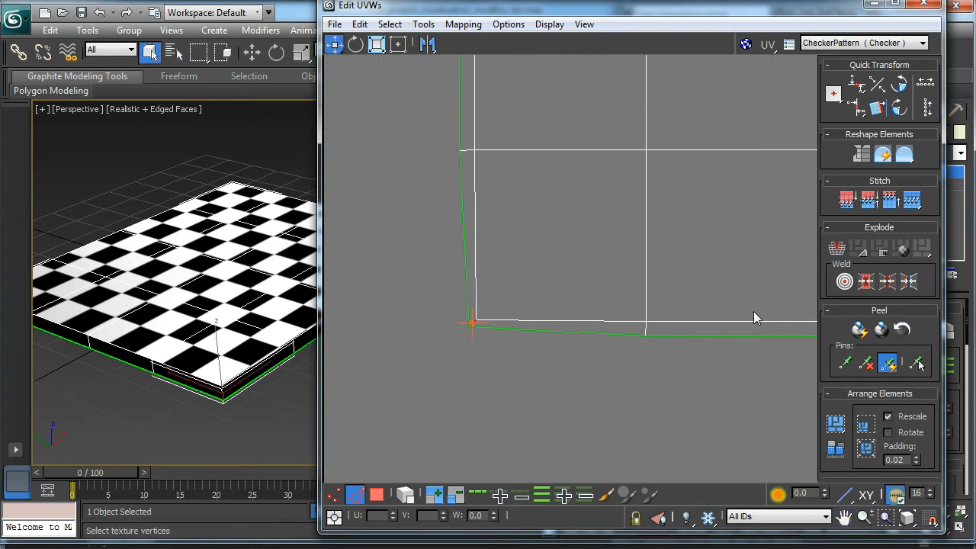
{"action": "left_click", "coordinate": [838, 252]}
{"action": "scroll", "coordinate": [534, 320], "scroll_direction": "down", "scroll_amount": 2}
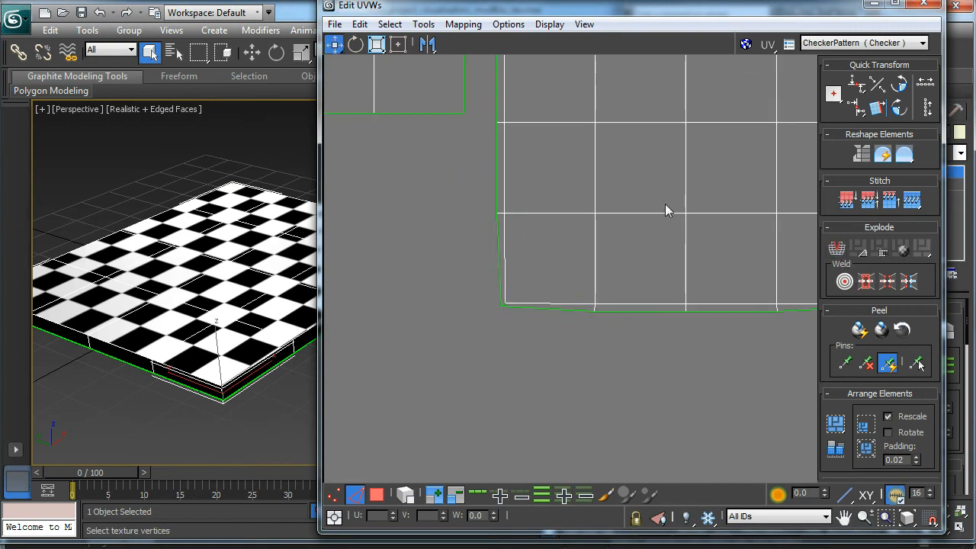
Step: Switch to face selection with whole-element selection, select the stitched shell and relax it with Relax: Custom
{"action": "left_click", "coordinate": [376, 494]}
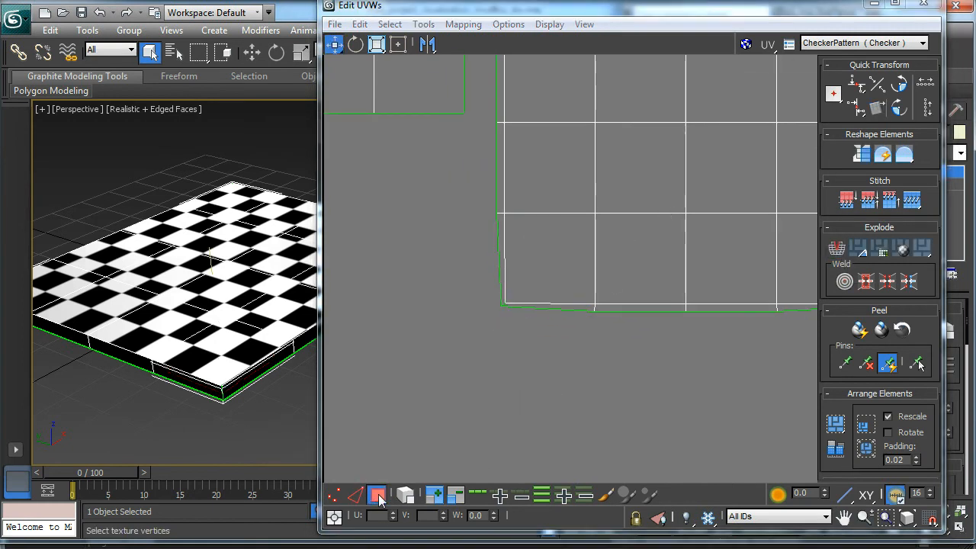
{"action": "scroll", "coordinate": [433, 349], "scroll_direction": "down", "scroll_amount": 2}
{"action": "scroll", "coordinate": [457, 317], "scroll_direction": "down", "scroll_amount": 1}
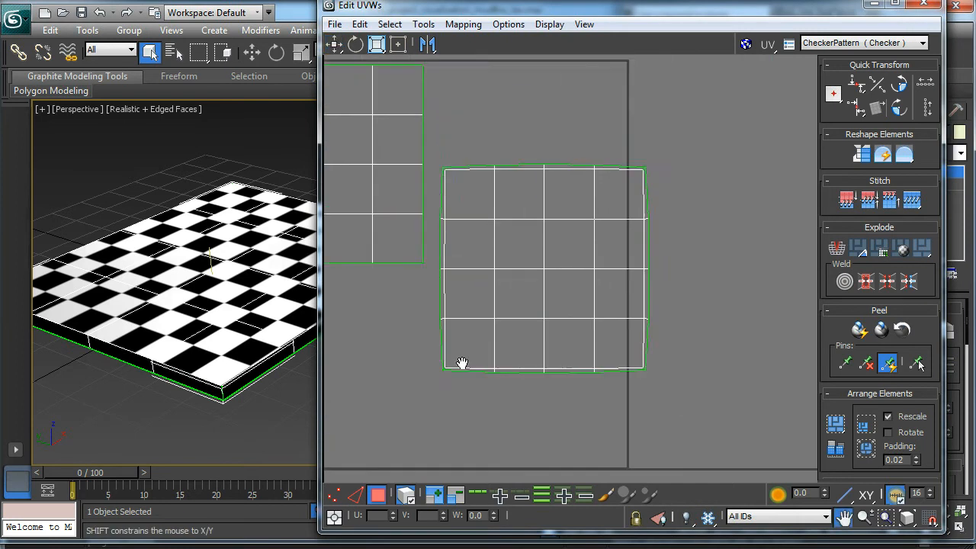
{"action": "middle_click_drag", "start_coordinate": [525, 266], "coordinate": [480, 342]}
{"action": "left_click", "coordinate": [490, 311]}
{"action": "left_click", "coordinate": [910, 154]}
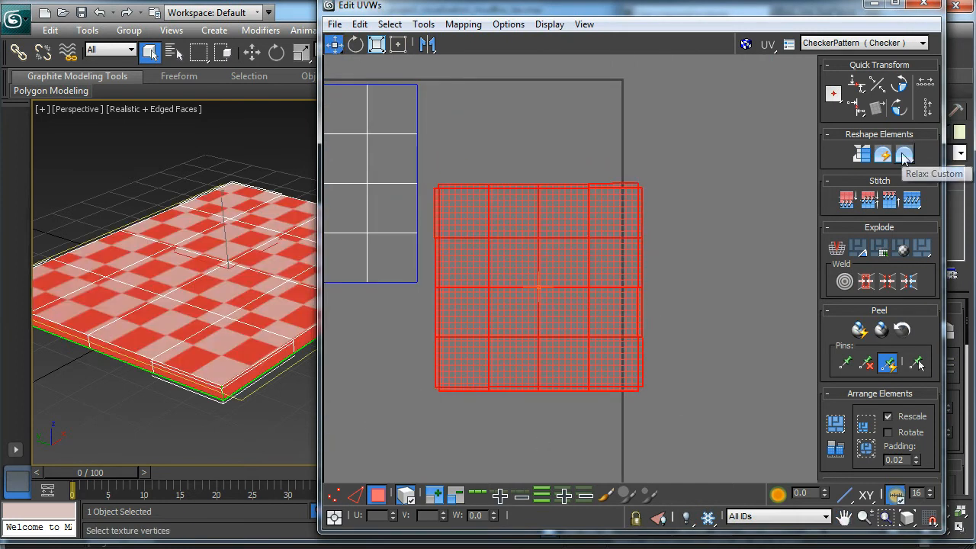
{"action": "left_click", "coordinate": [366, 370]}
{"action": "scroll", "coordinate": [414, 401], "scroll_direction": "down", "scroll_amount": 2}
{"action": "middle_click_drag", "start_coordinate": [429, 420], "coordinate": [414, 396]}
{"action": "scroll", "coordinate": [447, 415], "scroll_direction": "up", "scroll_amount": 3}
{"action": "middle_click_drag", "start_coordinate": [509, 334], "coordinate": [499, 466]}
{"action": "scroll", "coordinate": [500, 464], "scroll_direction": "down", "scroll_amount": 1}
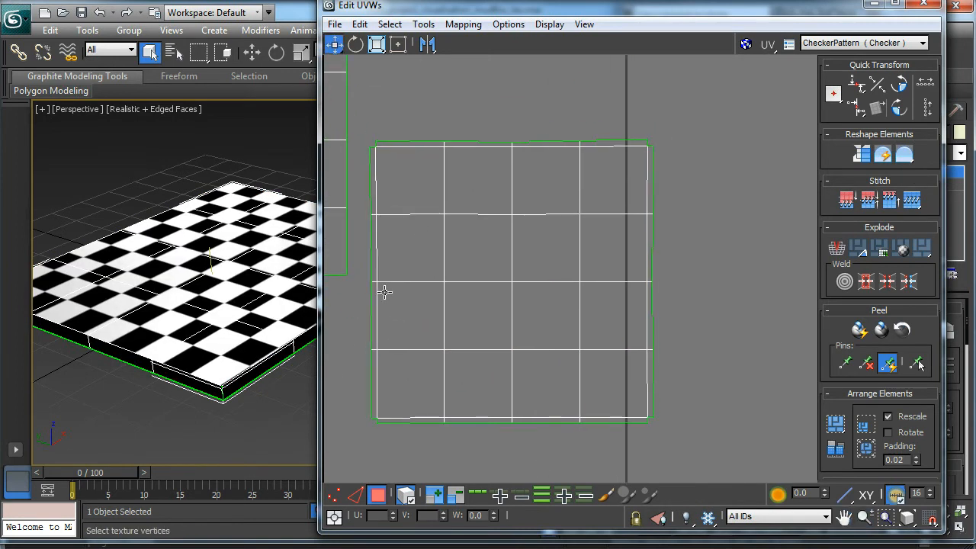
Step: Select the relaxed shell as a whole and apply Straighten Selection to it
{"action": "left_click", "coordinate": [391, 295]}
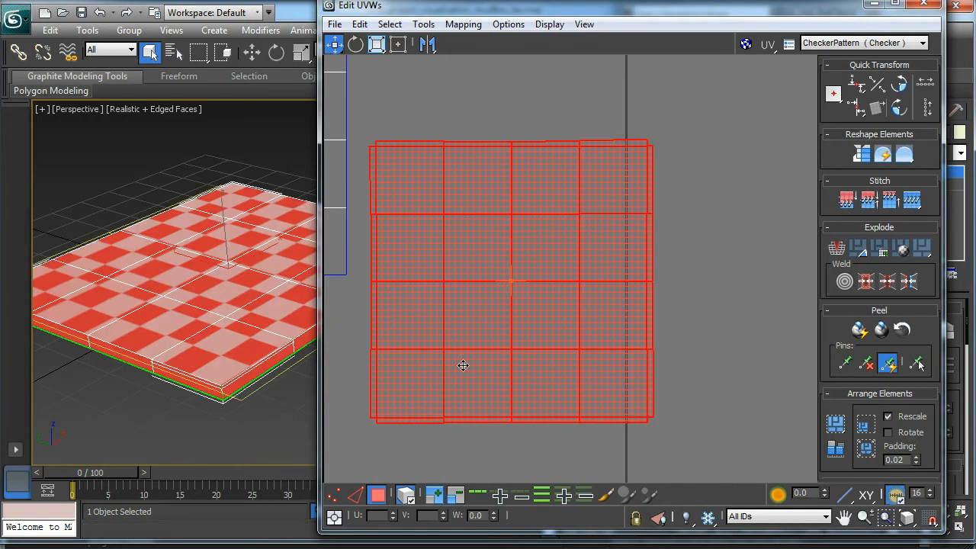
{"action": "middle_click_drag", "start_coordinate": [549, 222], "coordinate": [465, 303], "text": "ctrl+alt"}
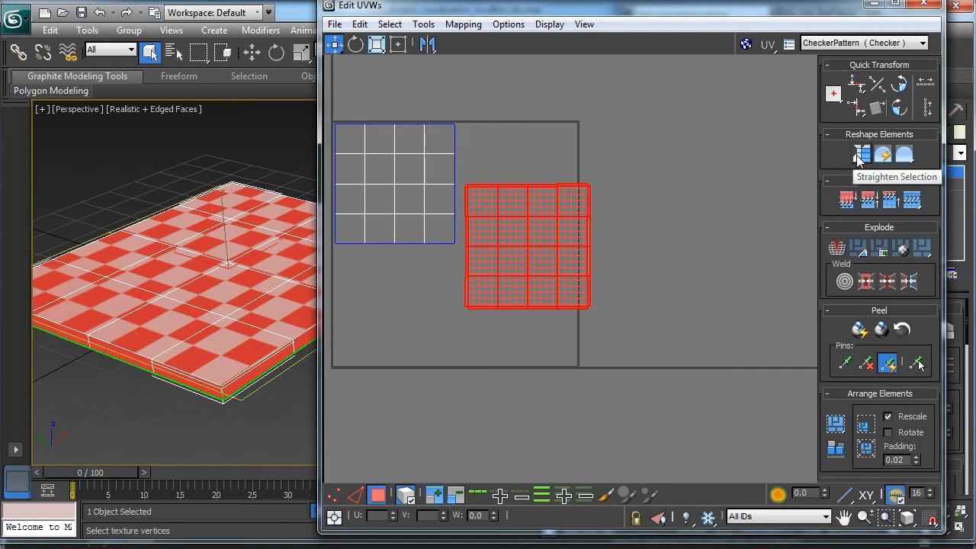
{"action": "left_click", "coordinate": [859, 156]}
{"action": "left_click", "coordinate": [530, 373]}
{"action": "middle_click_drag", "start_coordinate": [530, 373], "coordinate": [496, 426], "text": "ctrl+alt"}
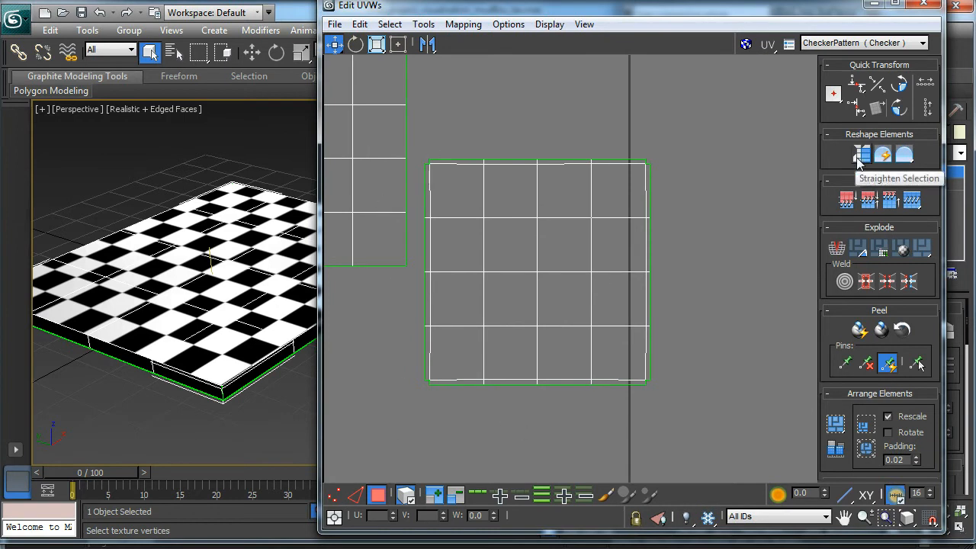
{"action": "middle_click_drag", "start_coordinate": [426, 285], "coordinate": [409, 396], "text": "ctrl+alt"}
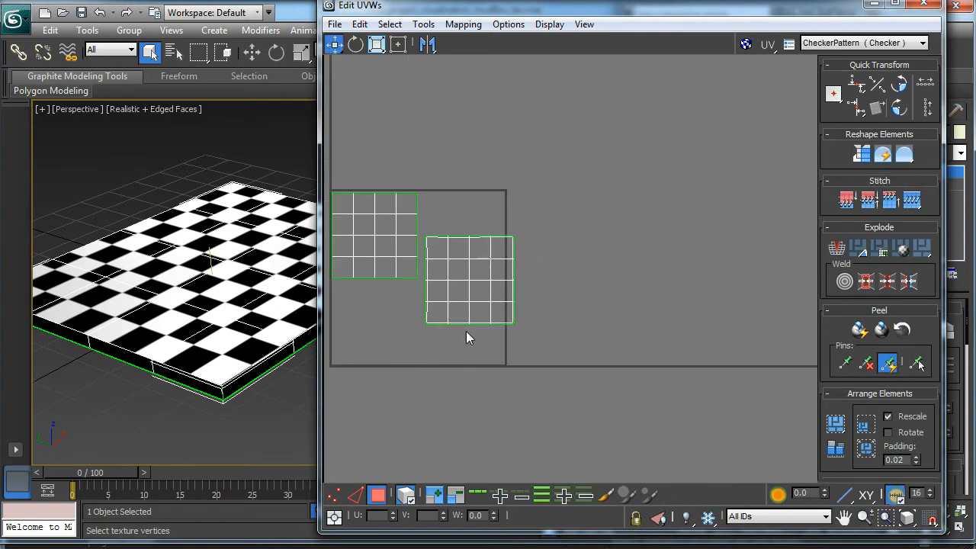
Step: Select both shells and pack them together with Rescale on, Rotate off and a padding of 0.02
{"action": "middle_click_drag", "start_coordinate": [377, 221], "coordinate": [397, 221]}
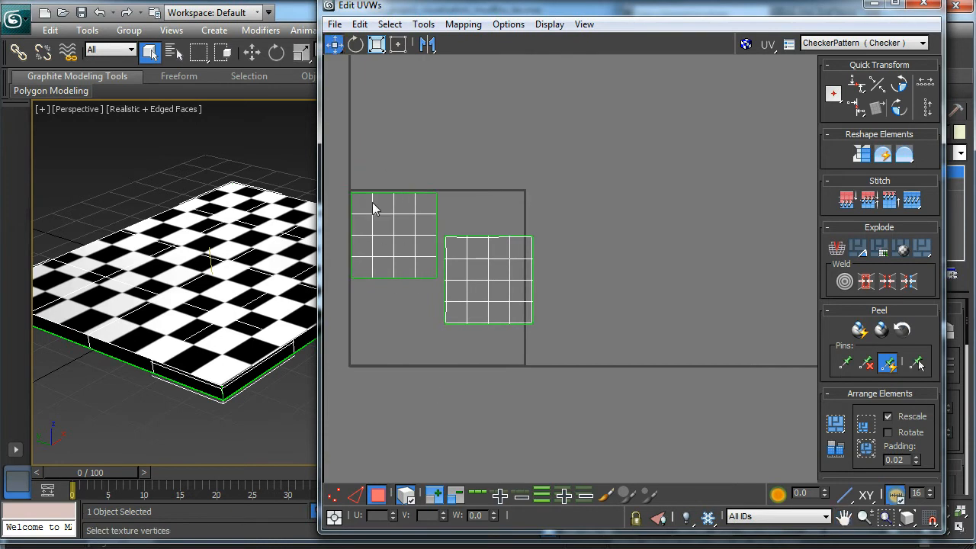
{"action": "left_click_drag", "start_coordinate": [568, 366], "coordinate": [568, 367]}
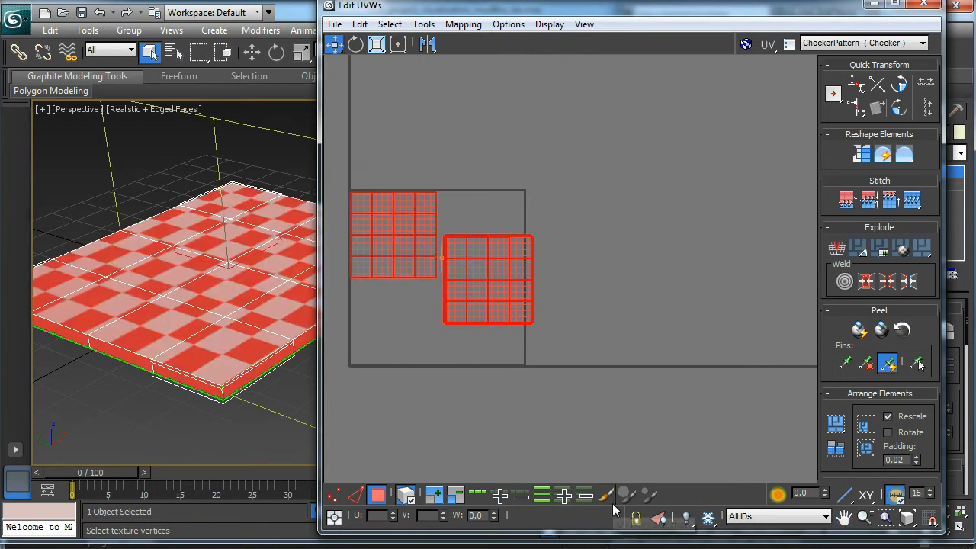
{"action": "left_click", "coordinate": [843, 424]}
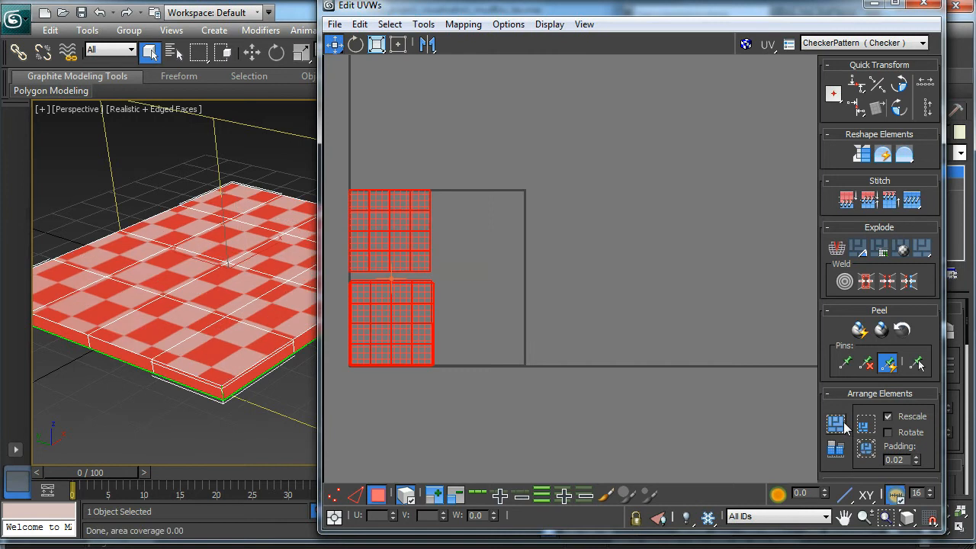
{"action": "scroll", "coordinate": [478, 264], "scroll_direction": "down", "scroll_amount": 1}
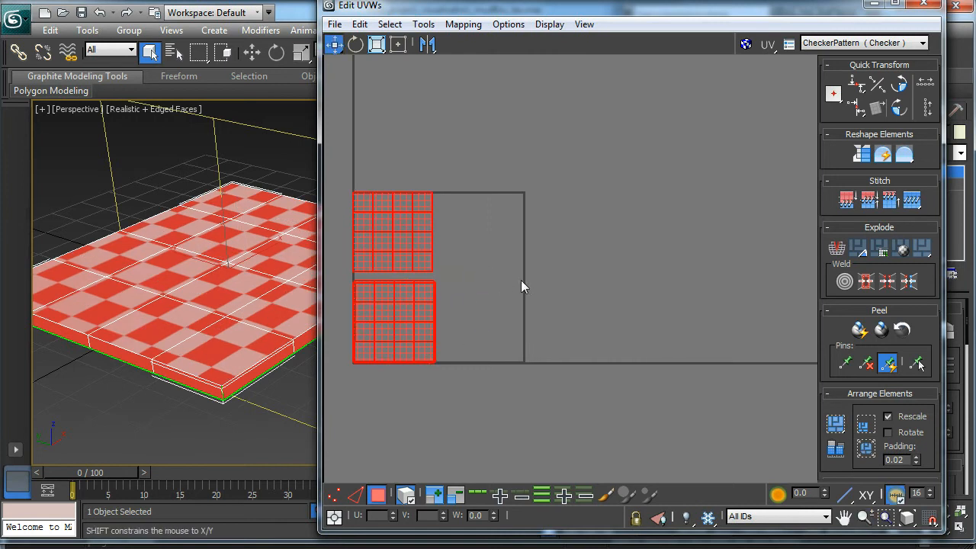
{"action": "middle_click_drag", "start_coordinate": [521, 286], "coordinate": [556, 281]}
Step: Use Freeform mode to scale both packed shells down slightly and move them inward from the UV tile's border
{"action": "left_click", "coordinate": [400, 44]}
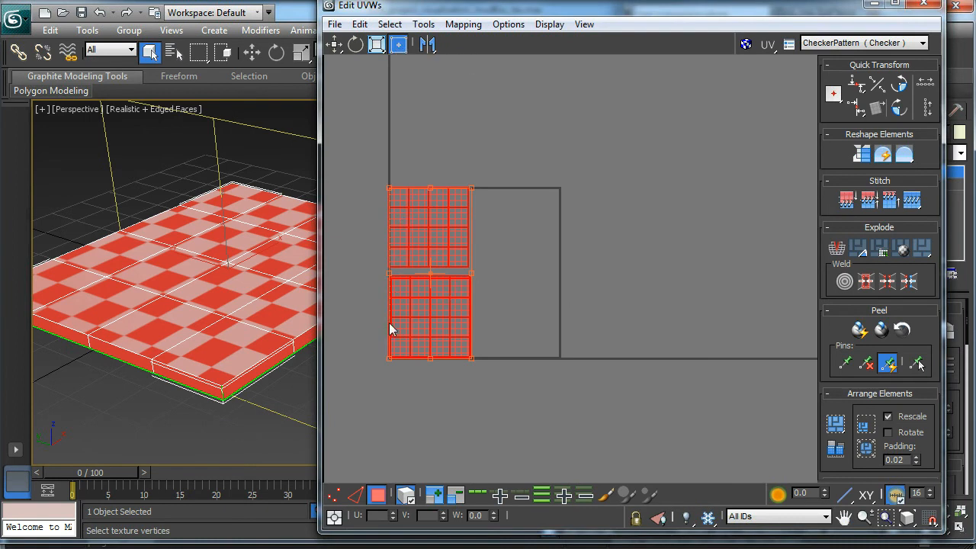
{"action": "left_click_drag", "start_coordinate": [391, 365], "coordinate": [401, 340]}
{"action": "left_click_drag", "start_coordinate": [434, 298], "coordinate": [451, 303]}
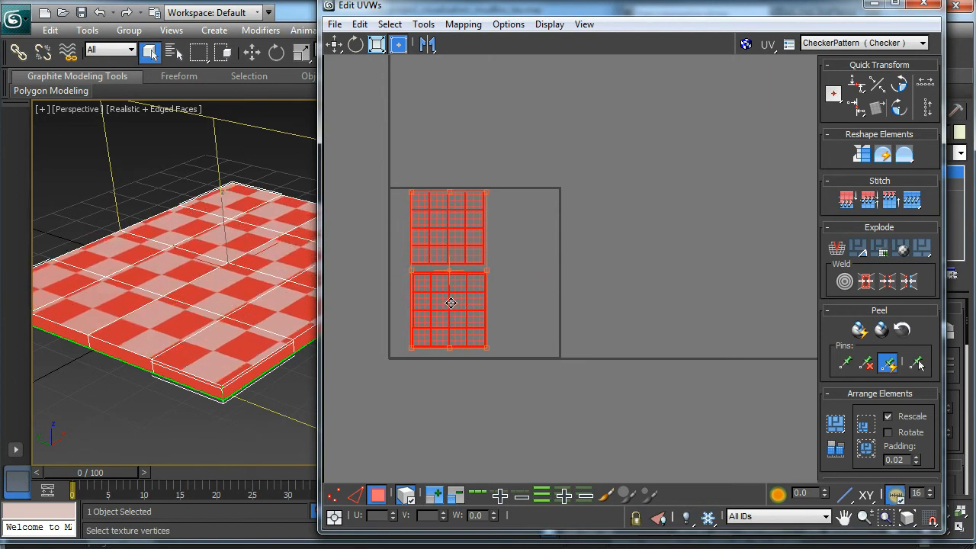
{"action": "left_click", "coordinate": [617, 328]}
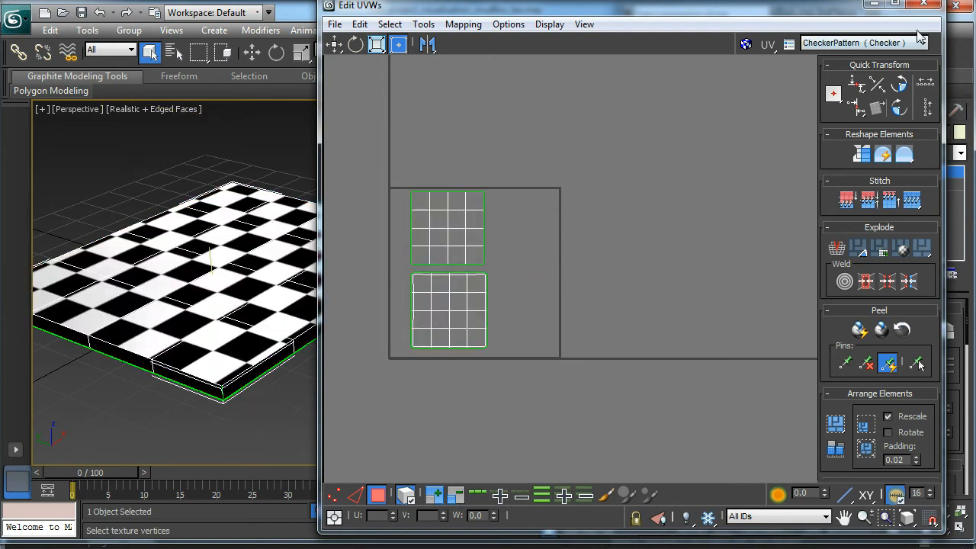
Step: Close the UV editor and end the floor slab's isolation to bring back the whole scene
{"action": "left_click", "coordinate": [923, 4]}
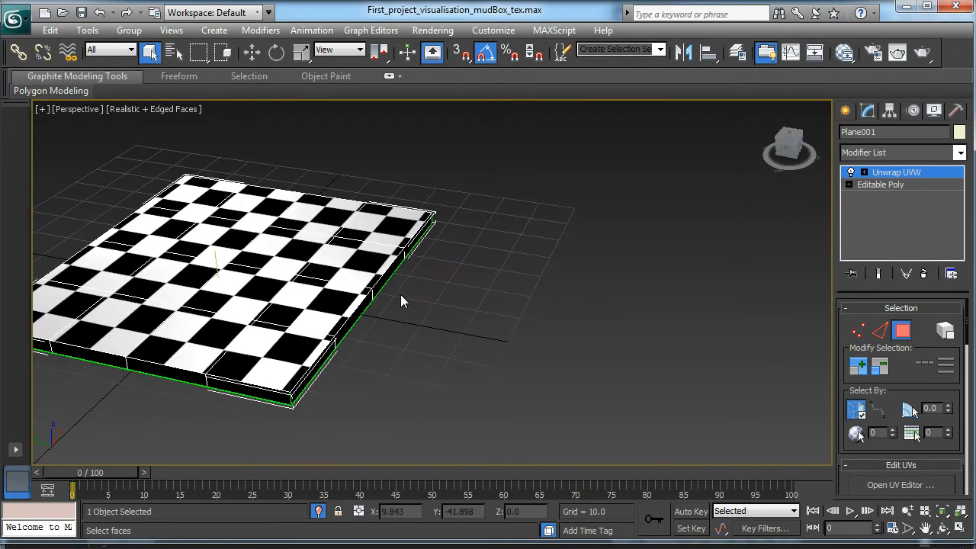
{"action": "key", "text": "alt+q"}
{"action": "middle_click_drag", "start_coordinate": [393, 272], "coordinate": [227, 257], "text": "alt"}
{"action": "scroll", "coordinate": [261, 255], "scroll_direction": "down", "scroll_amount": 2}
{"action": "scroll", "coordinate": [227, 256], "scroll_direction": "down", "scroll_amount": 2}
{"action": "scroll", "coordinate": [227, 257], "scroll_direction": "down", "scroll_amount": 1}
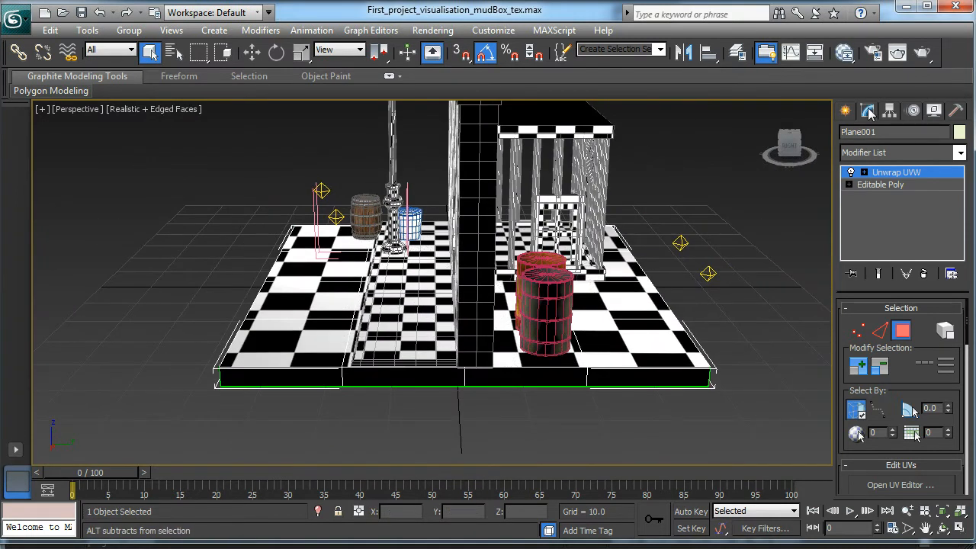
Step: Reopen the UV editor and check where the lower shell and one of its single faces lie on the floor
{"action": "left_click", "coordinate": [896, 485]}
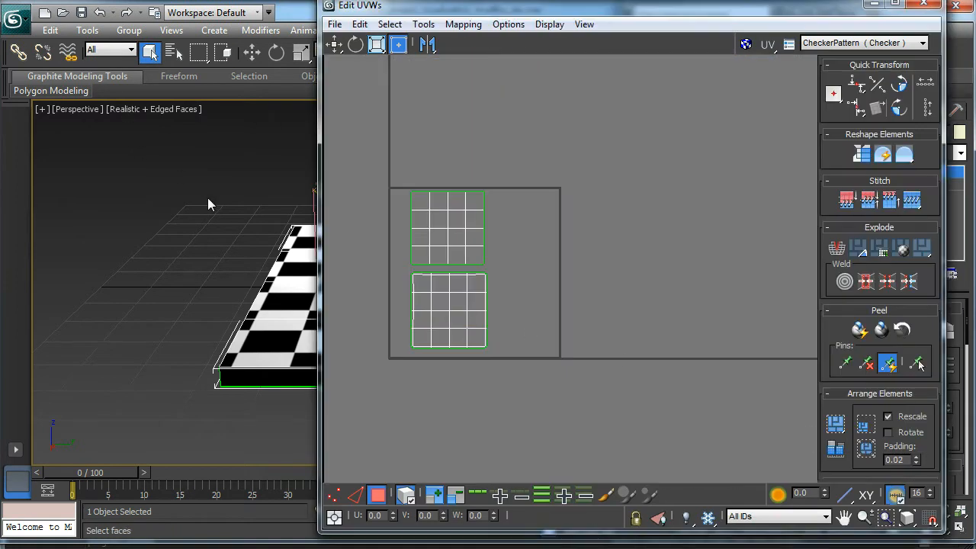
{"action": "middle_click_drag", "start_coordinate": [207, 197], "coordinate": [47, 204], "text": "alt"}
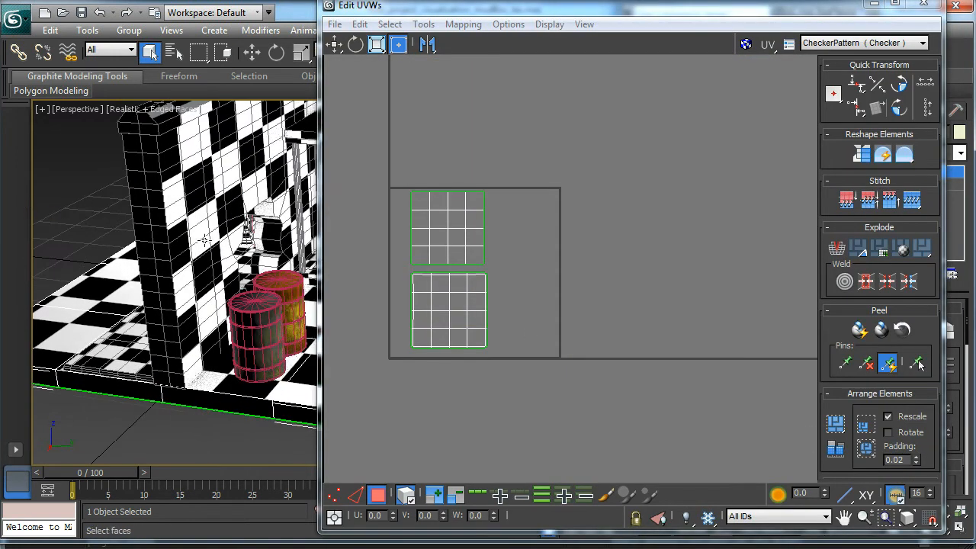
{"action": "left_click", "coordinate": [464, 288]}
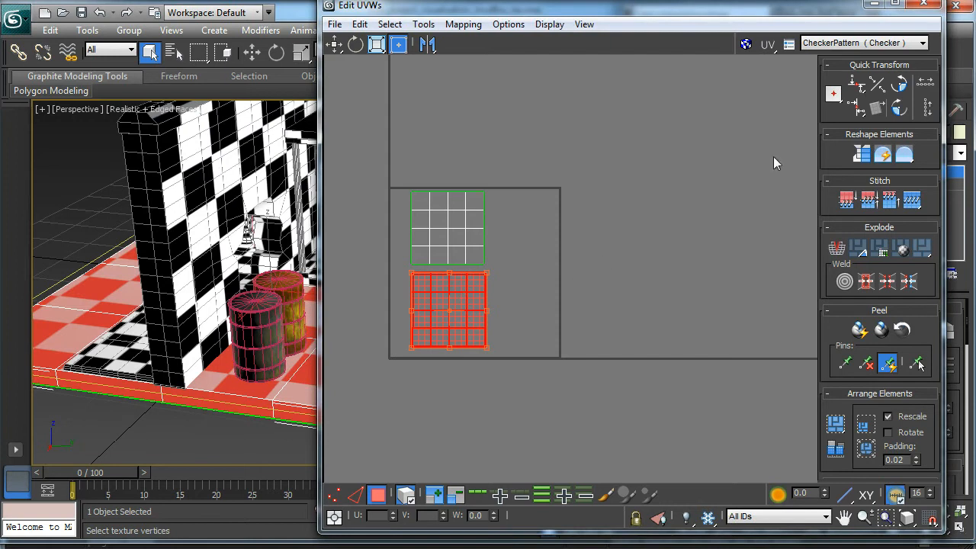
{"action": "left_click", "coordinate": [562, 404]}
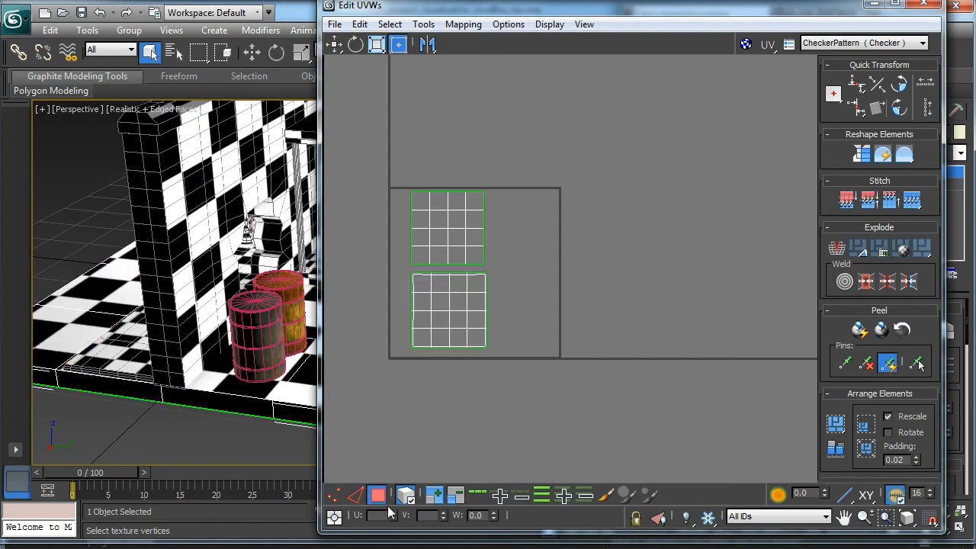
{"action": "left_click", "coordinate": [464, 341]}
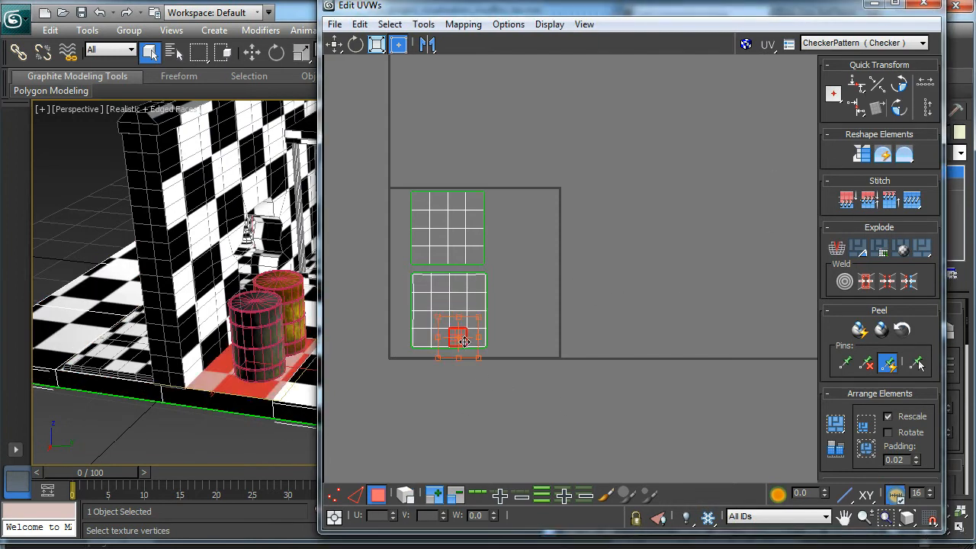
{"action": "middle_click_drag", "start_coordinate": [226, 320], "coordinate": [174, 350], "text": "alt"}
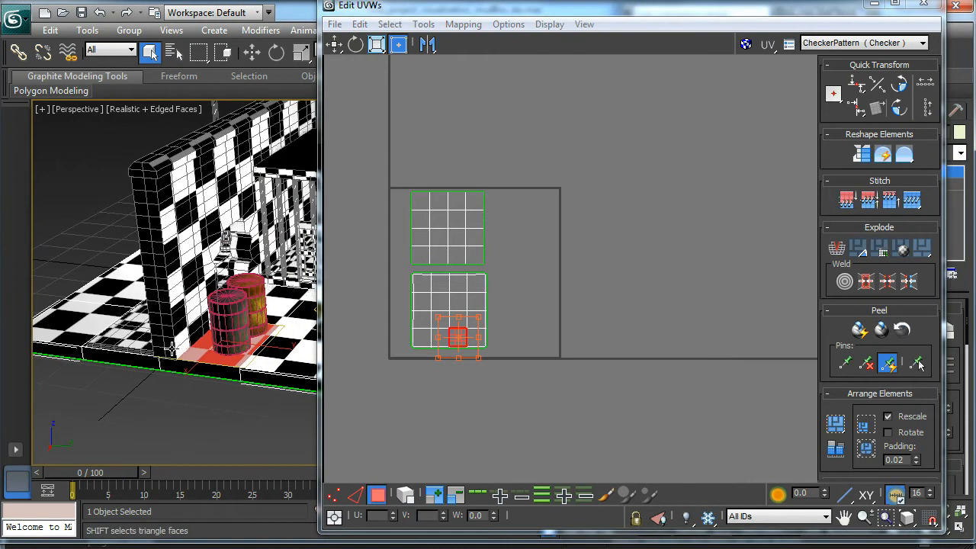
Step: Move the UV editor window aside and highlight the lower shell's right two face columns to examine their place on the floor
{"action": "left_click_drag", "start_coordinate": [501, 24], "coordinate": [713, 29]}
{"action": "left_click_drag", "start_coordinate": [725, 407], "coordinate": [664, 297]}
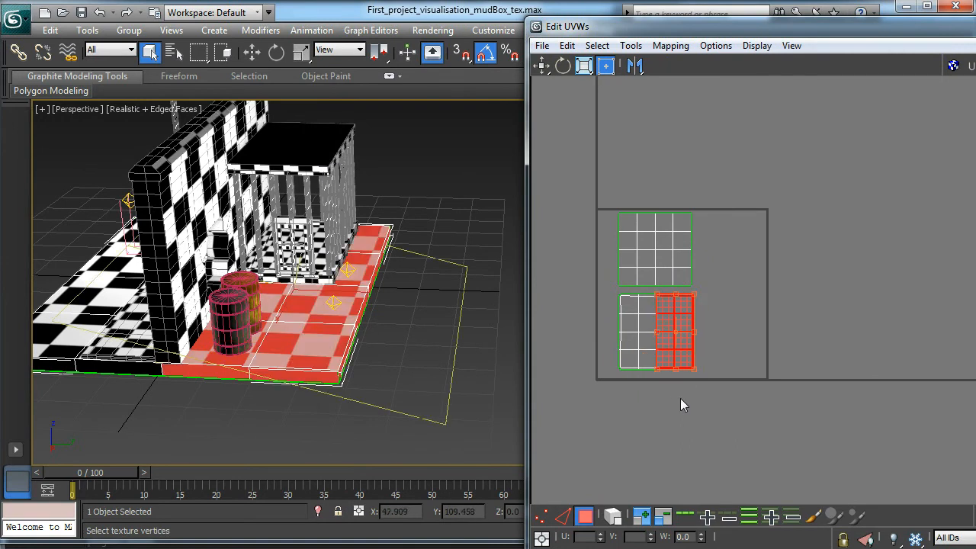
{"action": "left_click_drag", "start_coordinate": [639, 409], "coordinate": [607, 327]}
{"action": "left_click", "coordinate": [661, 417]}
{"action": "left_click", "coordinate": [647, 415]}
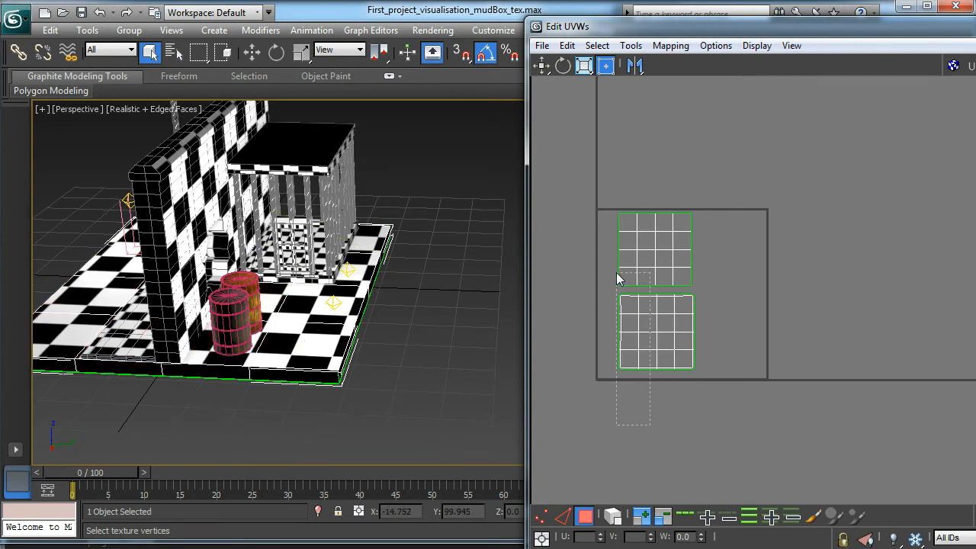
Step: Highlight the lower shell's left and right halves in turn and compare them with the slab's top, sides and underside
{"action": "left_click_drag", "start_coordinate": [617, 275], "coordinate": [617, 273]}
{"action": "scroll", "coordinate": [638, 386], "scroll_direction": "up", "scroll_amount": 5}
{"action": "middle_click_drag", "start_coordinate": [305, 381], "coordinate": [334, 292], "text": "alt"}
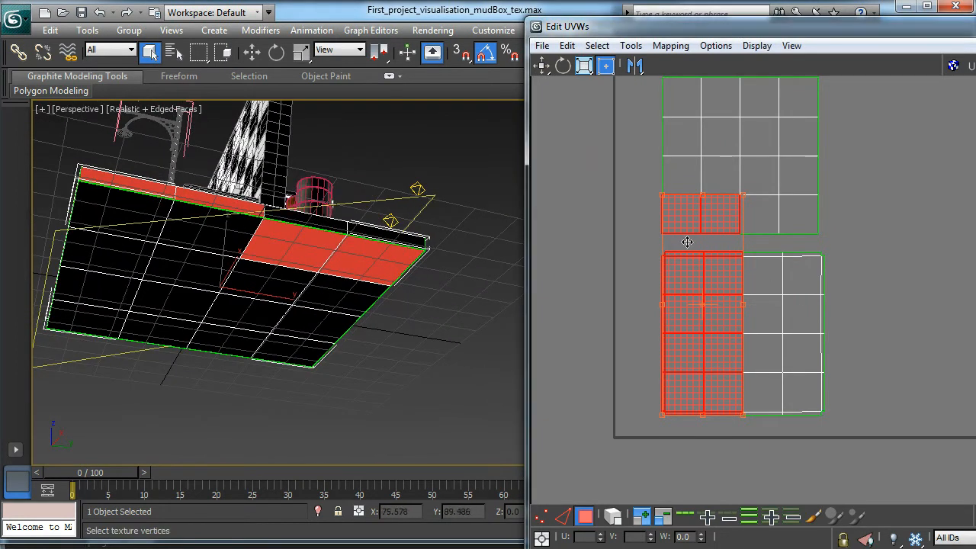
{"action": "left_click_drag", "start_coordinate": [721, 448], "coordinate": [663, 302]}
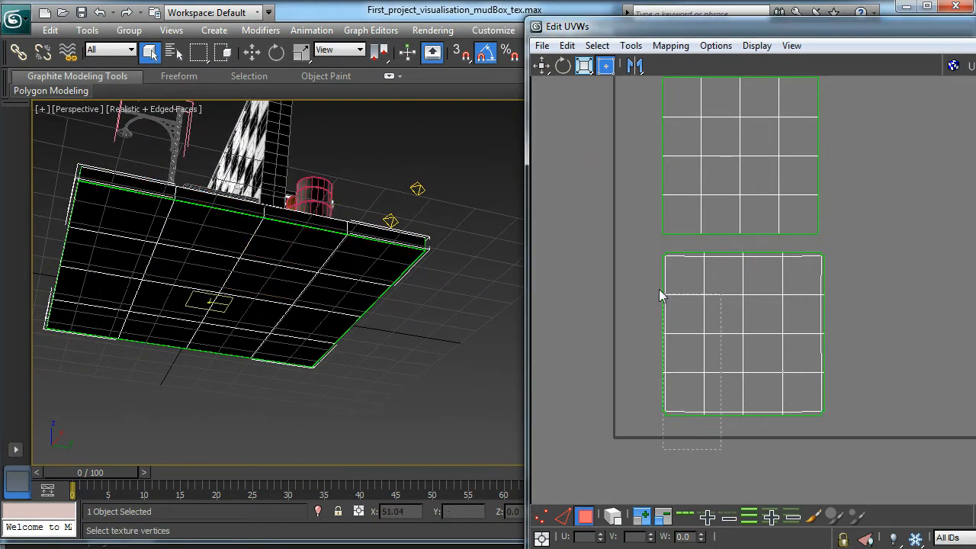
{"action": "left_click_drag", "start_coordinate": [646, 257], "coordinate": [643, 247]}
{"action": "middle_click_drag", "start_coordinate": [405, 344], "coordinate": [387, 376], "text": "alt"}
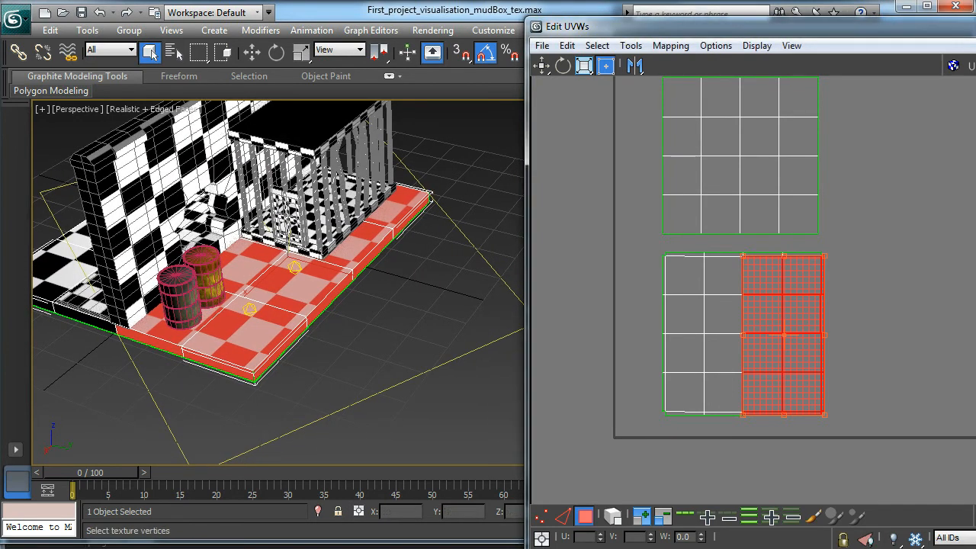
Step: Highlight a block of faces in the upper shell to check it on the slab, and close the UV editor
{"action": "scroll", "coordinate": [965, 187], "scroll_direction": "down", "scroll_amount": 1}
{"action": "middle_click_drag", "start_coordinate": [963, 196], "coordinate": [967, 275]}
{"action": "left_click_drag", "start_coordinate": [714, 162], "coordinate": [822, 225]}
{"action": "left_click_drag", "start_coordinate": [877, 293], "coordinate": [876, 303]}
{"action": "key", "text": "z"}
{"action": "middle_click_drag", "start_coordinate": [267, 252], "coordinate": [269, 356], "text": "alt"}
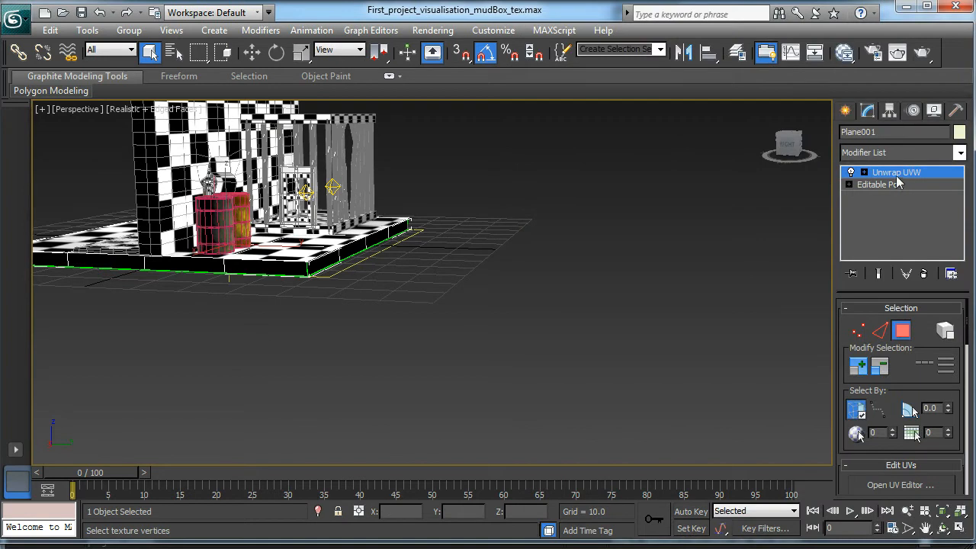
Step: Collapse all modifiers on the floor slab into its Editable Poly and accept the confirmation
{"action": "right_click", "coordinate": [897, 174]}
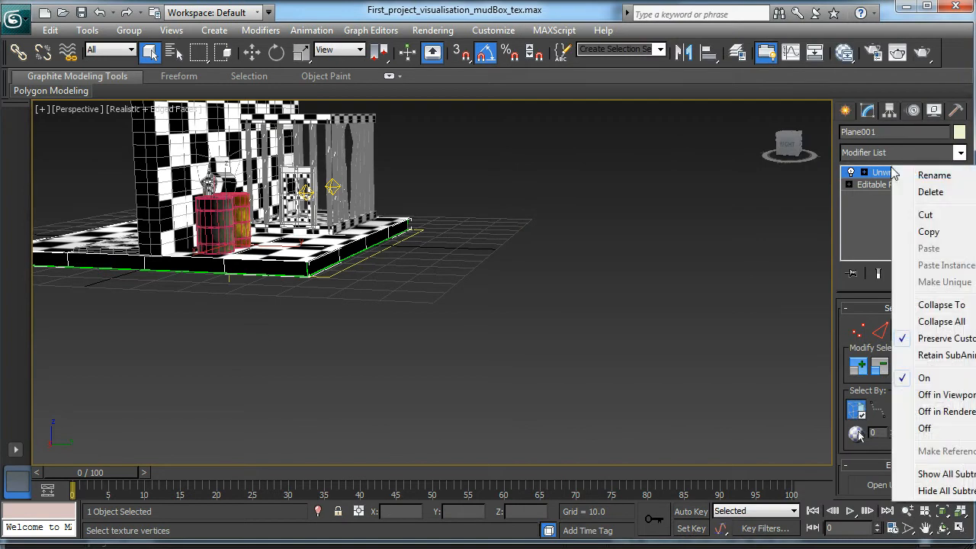
{"action": "left_click", "coordinate": [945, 322]}
{"action": "left_click", "coordinate": [547, 327]}
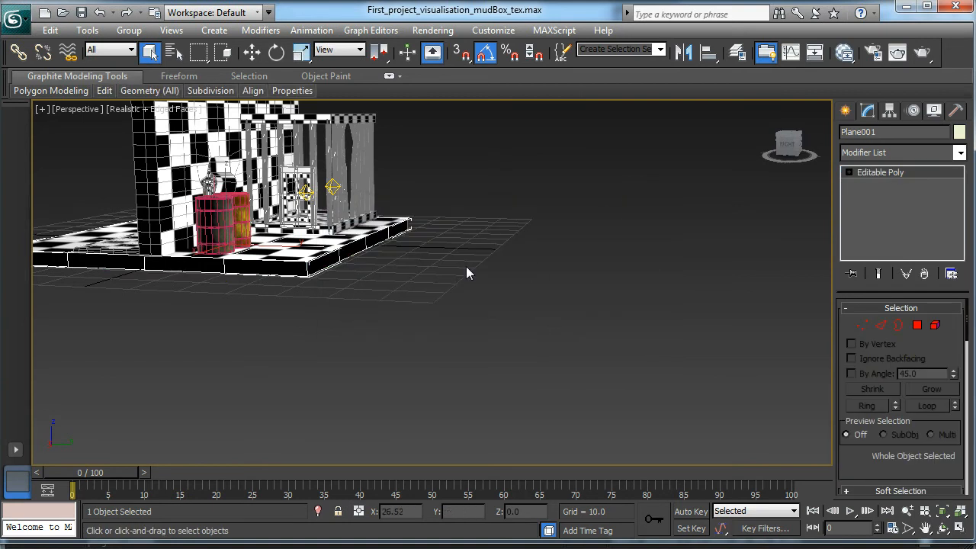
{"action": "middle_click_drag", "start_coordinate": [456, 266], "coordinate": [255, 114], "text": "alt"}
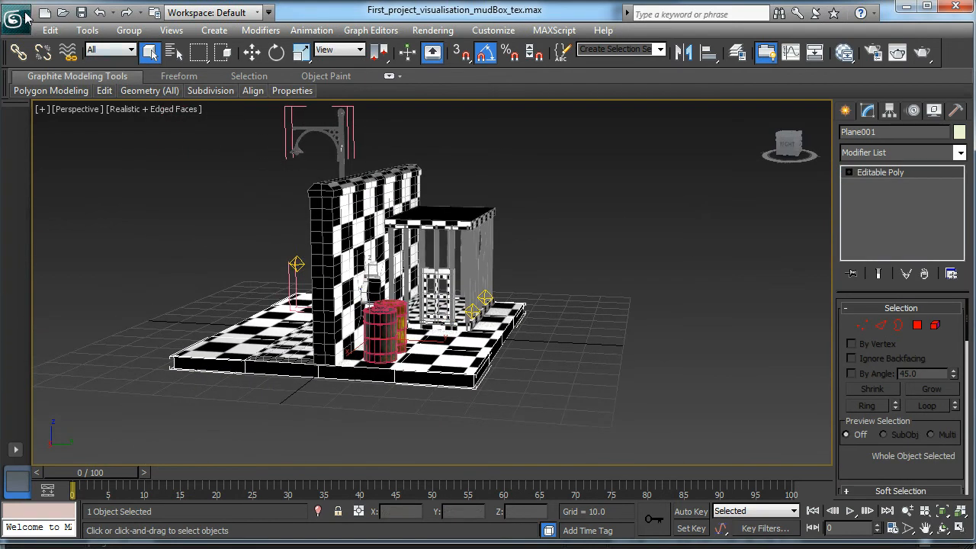
Step: Start an export of the selected floor slab and browse to C:, Murdoch_uni, 2013_intro_Modelling, first_modelling_project, export as the destination folder
{"action": "left_click", "coordinate": [26, 16]}
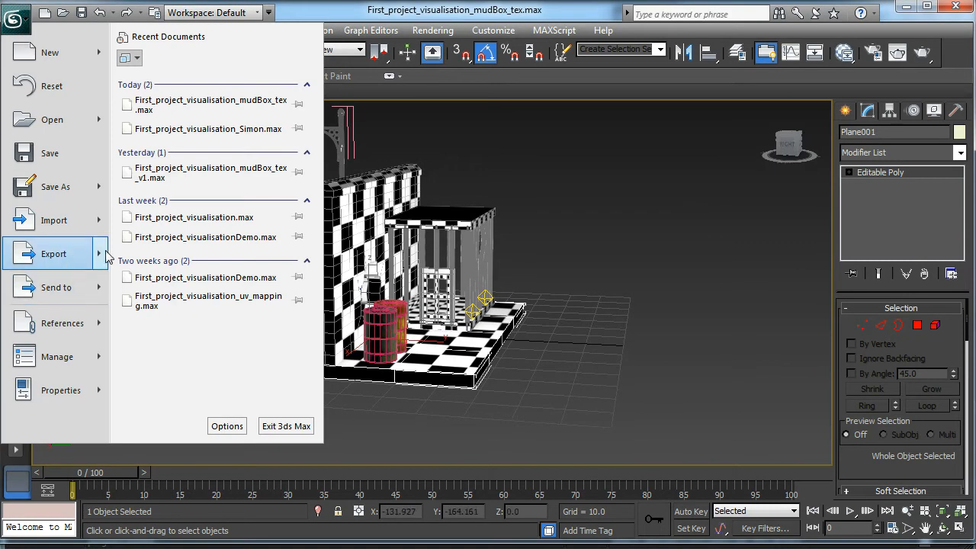
{"action": "mouse_move", "coordinate": [108, 259]}
{"action": "left_click", "coordinate": [186, 136]}
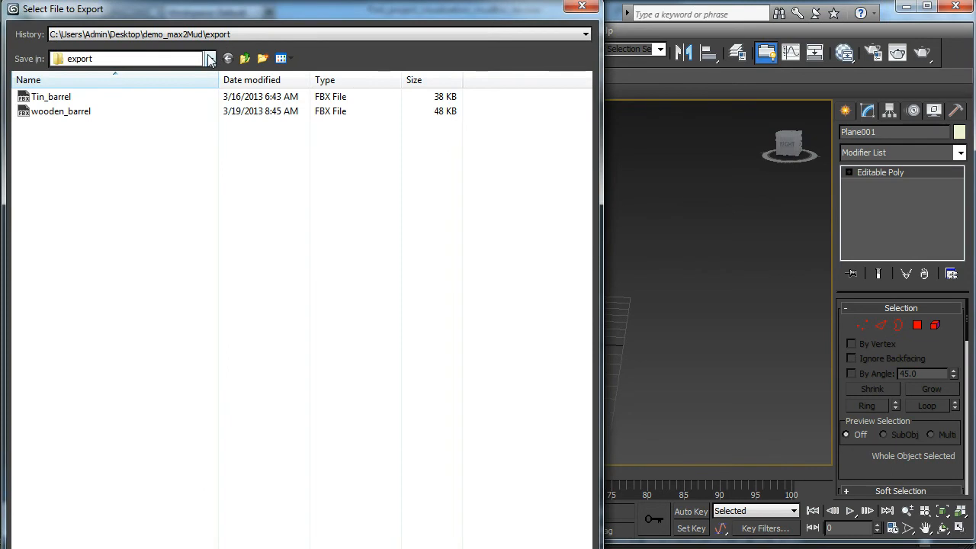
{"action": "left_click", "coordinate": [210, 59]}
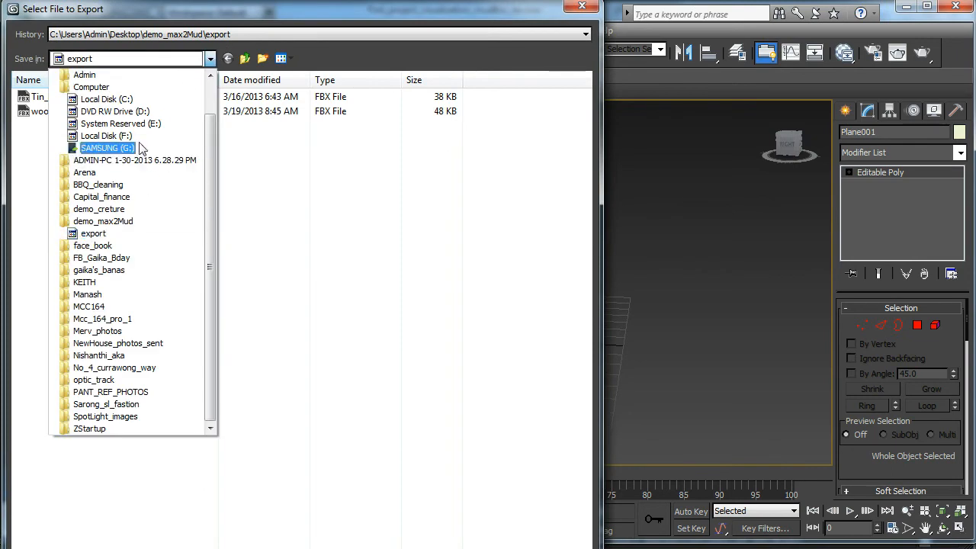
{"action": "left_click", "coordinate": [125, 99]}
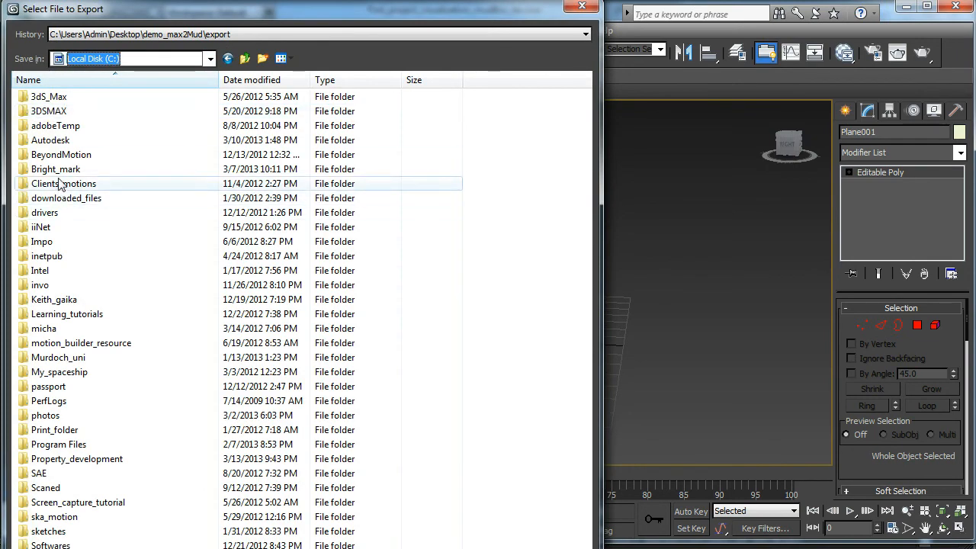
{"action": "double_click", "coordinate": [61, 356]}
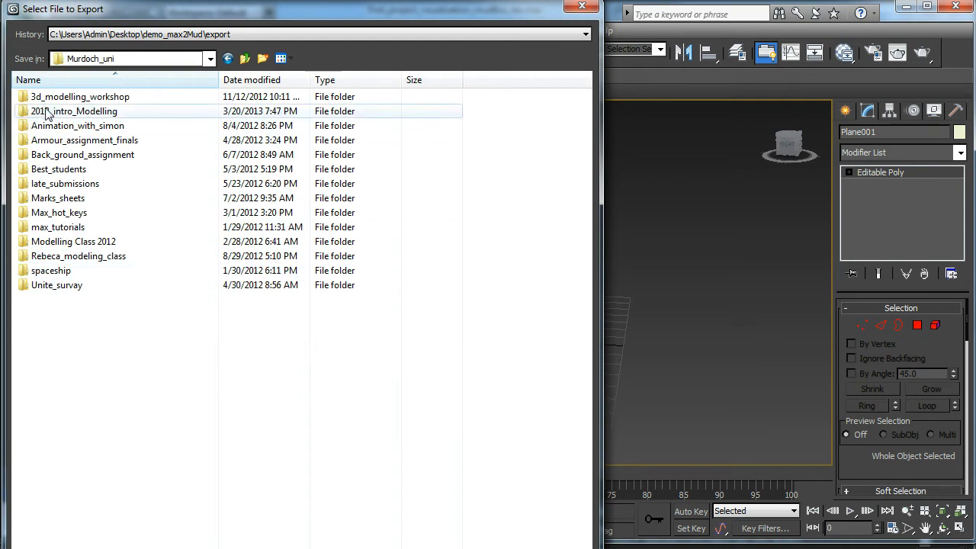
{"action": "double_click", "coordinate": [70, 111]}
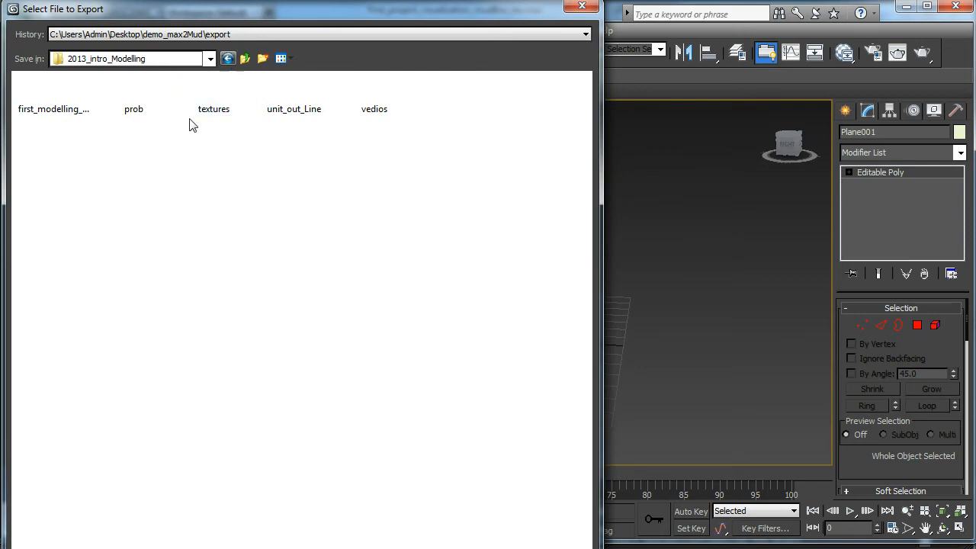
{"action": "left_click", "coordinate": [54, 91]}
{"action": "double_click", "coordinate": [53, 91]}
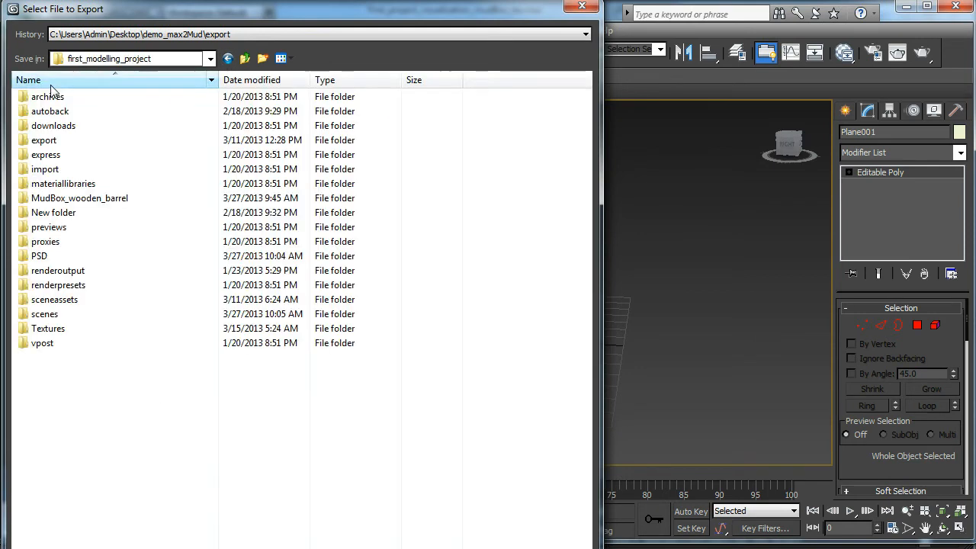
{"action": "double_click", "coordinate": [44, 137]}
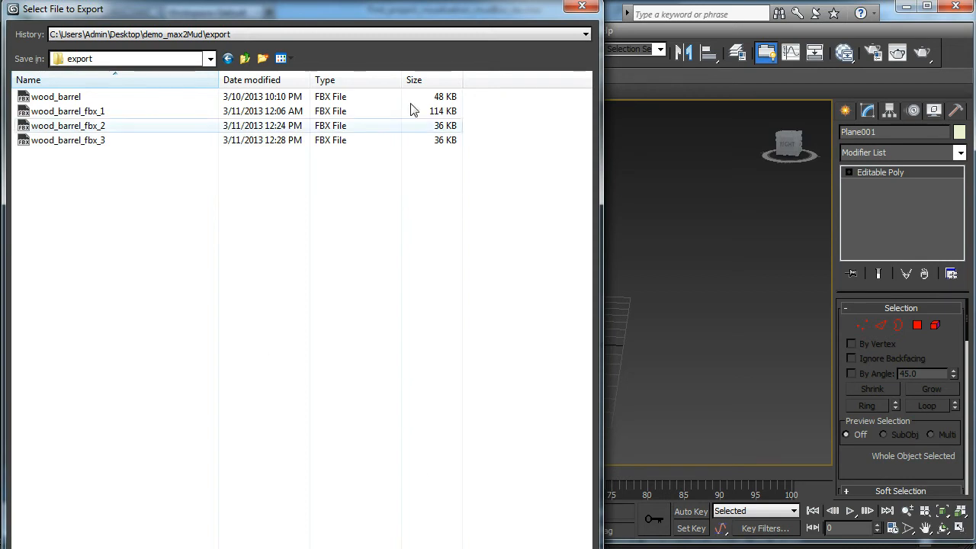
Step: Save the export as floor_plan in FBX format with the Autodesk Mudbox preset, and dismiss the export warnings
{"action": "left_click_drag", "start_coordinate": [601, 548], "coordinate": [574, 506]}
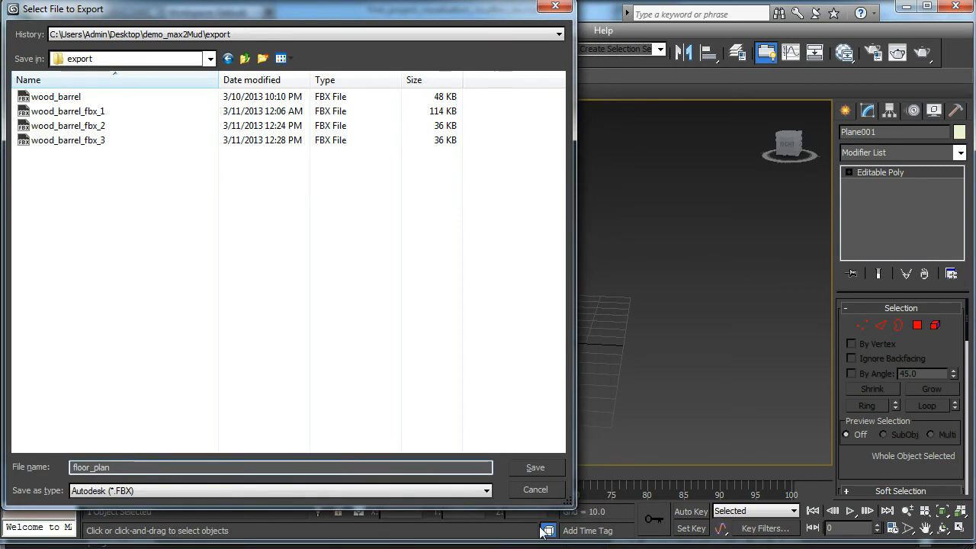
{"action": "left_click", "coordinate": [535, 468]}
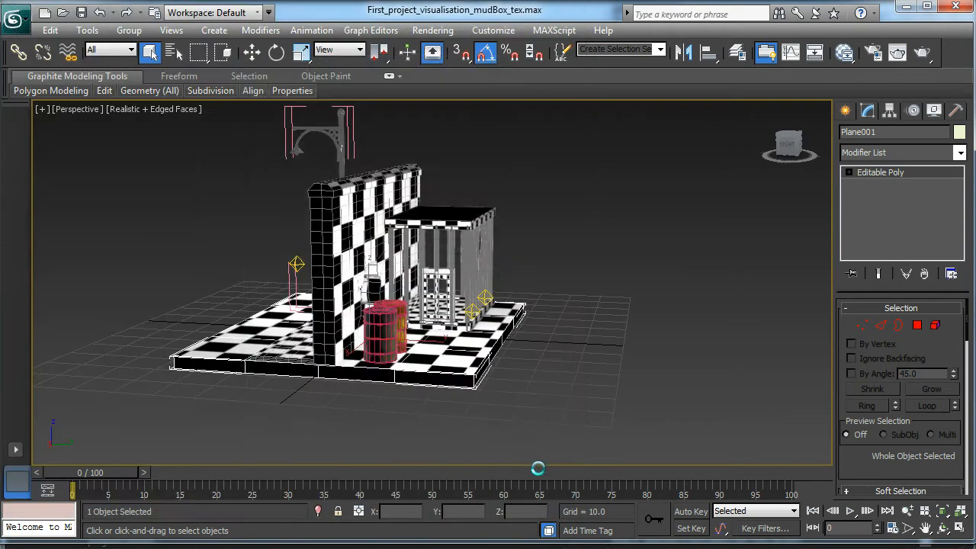
{"action": "left_click", "coordinate": [488, 109]}
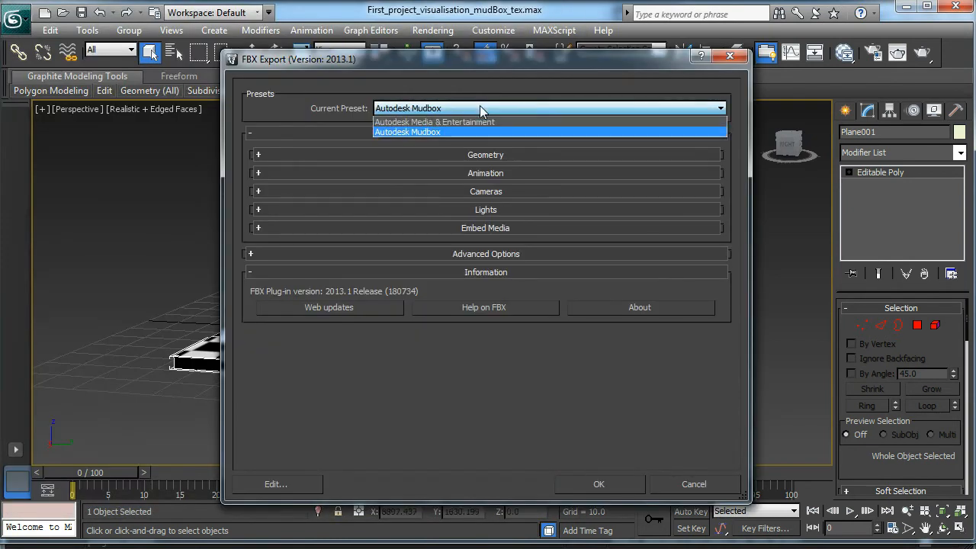
{"action": "left_click", "coordinate": [473, 133]}
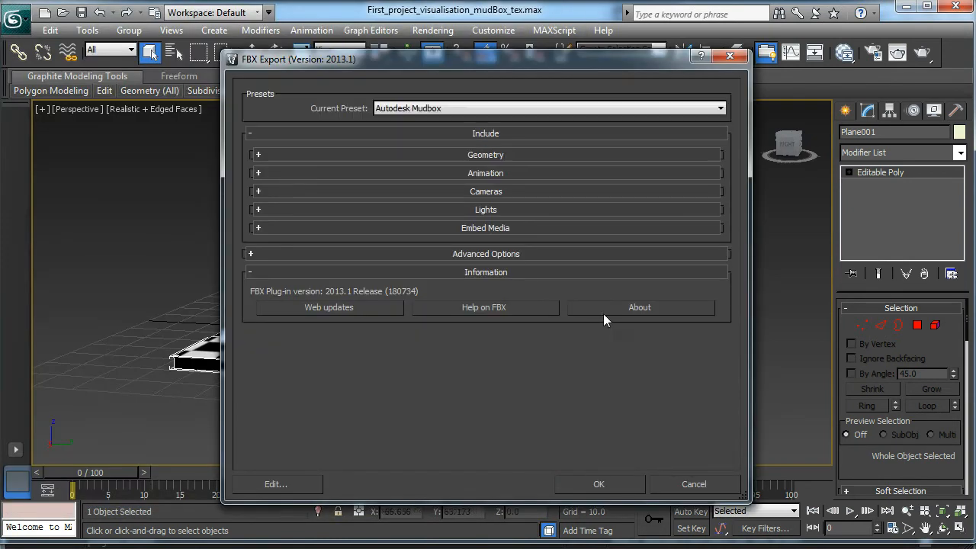
{"action": "left_click", "coordinate": [597, 482]}
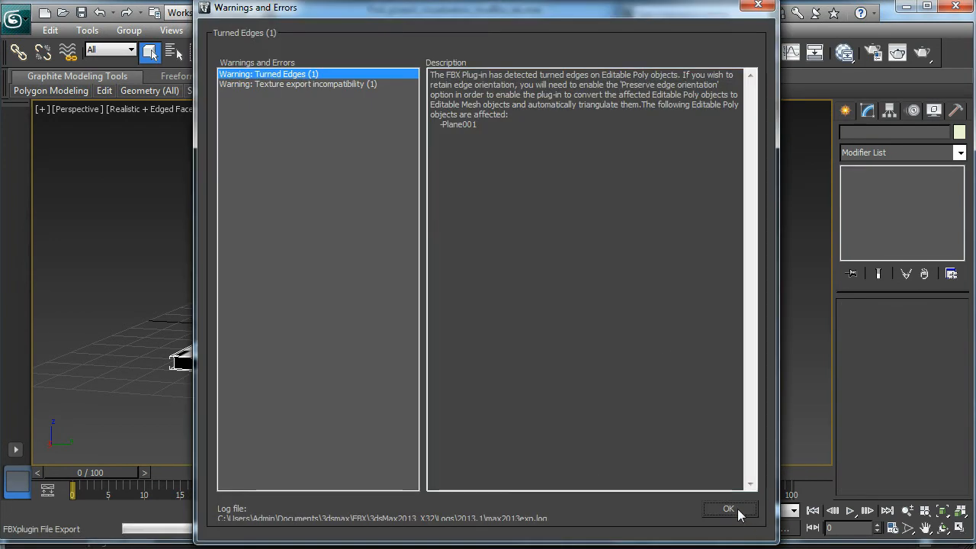
{"action": "left_click", "coordinate": [728, 508]}
Step: Switch to Autodesk Mudbox and open the floor_plan FBX file from the first_modelling_project export folder
{"action": "left_click", "coordinate": [906, 7]}
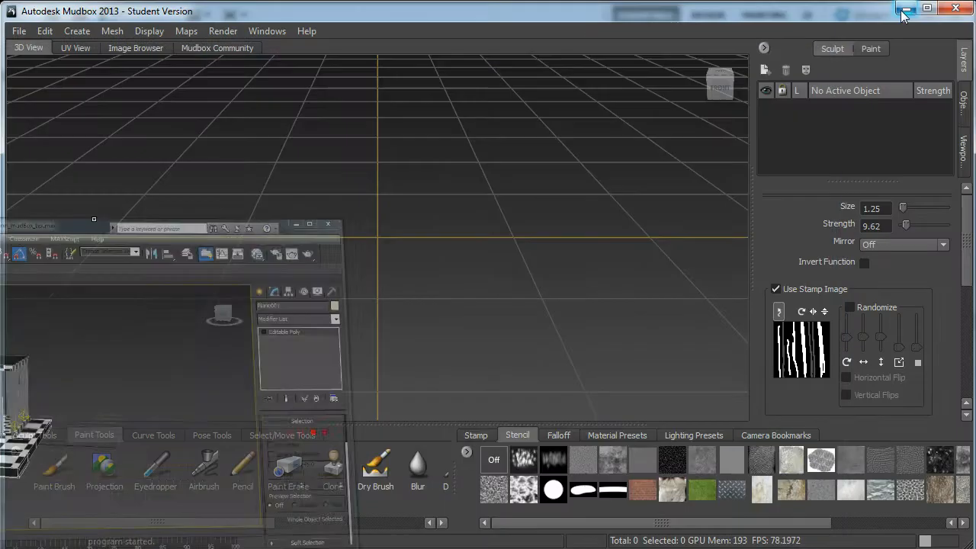
{"action": "left_click", "coordinate": [17, 32]}
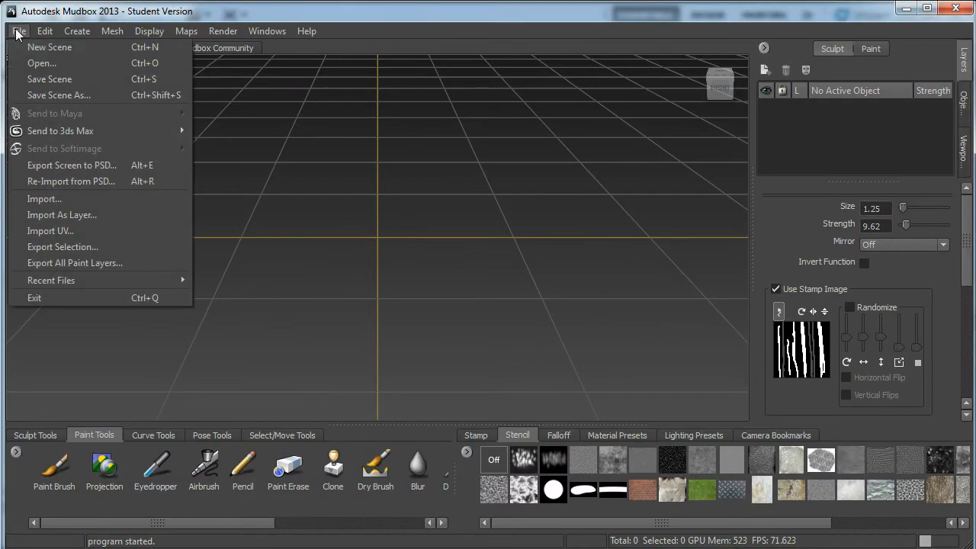
{"action": "left_click", "coordinate": [36, 61]}
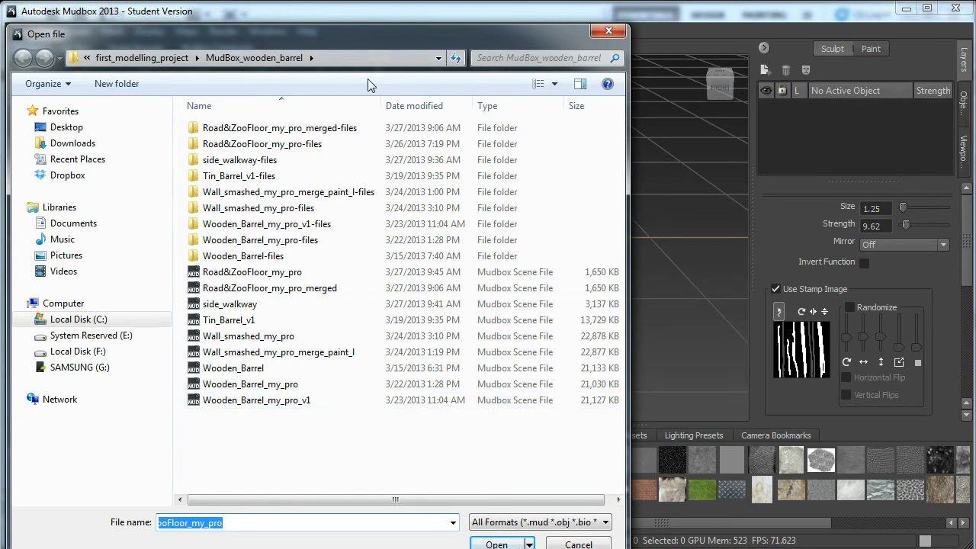
{"action": "left_click", "coordinate": [129, 58]}
{"action": "double_click", "coordinate": [215, 176]}
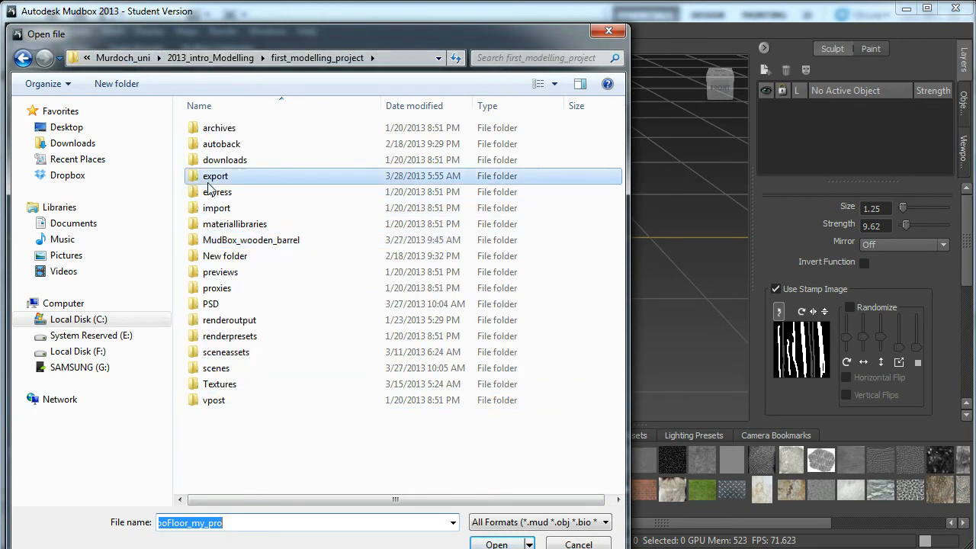
{"action": "left_click", "coordinate": [222, 129]}
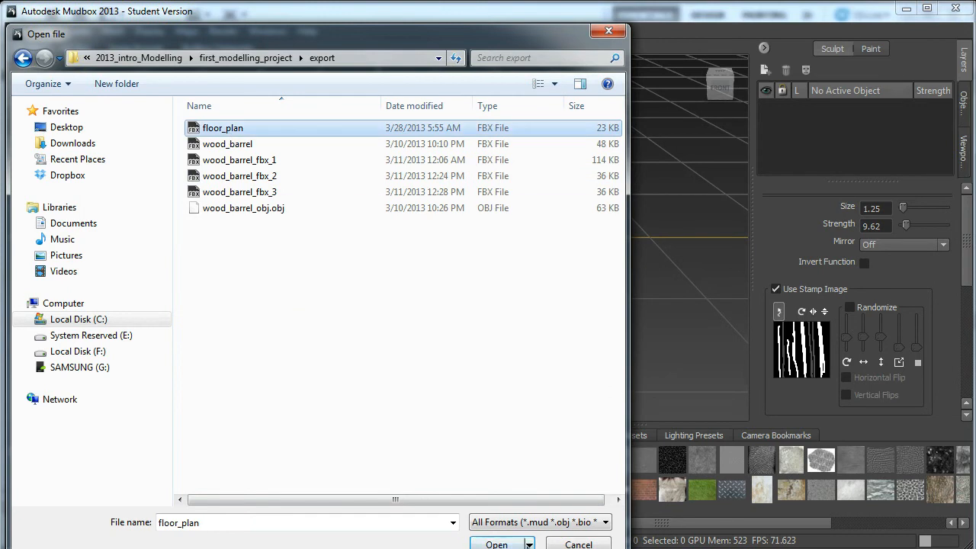
{"action": "left_click", "coordinate": [497, 545]}
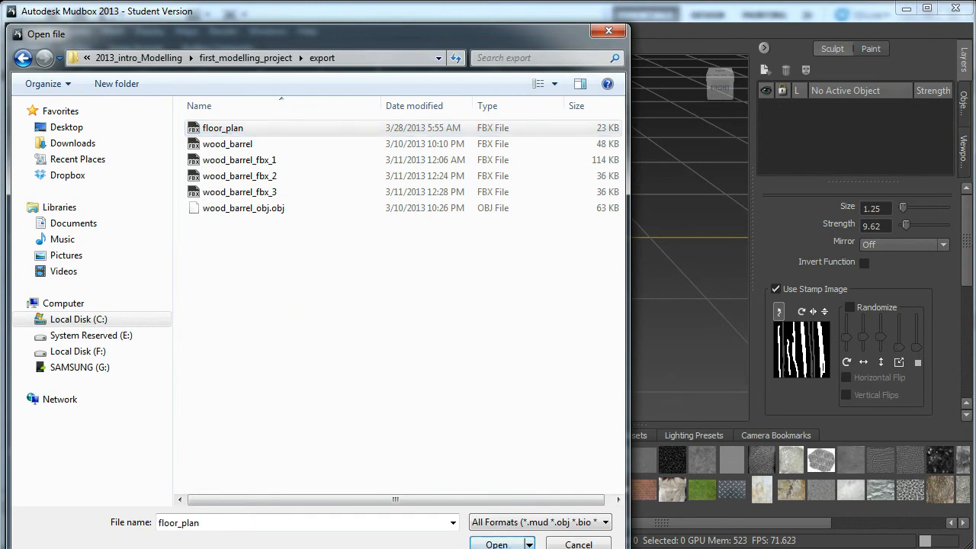
{"action": "left_click", "coordinate": [496, 544]}
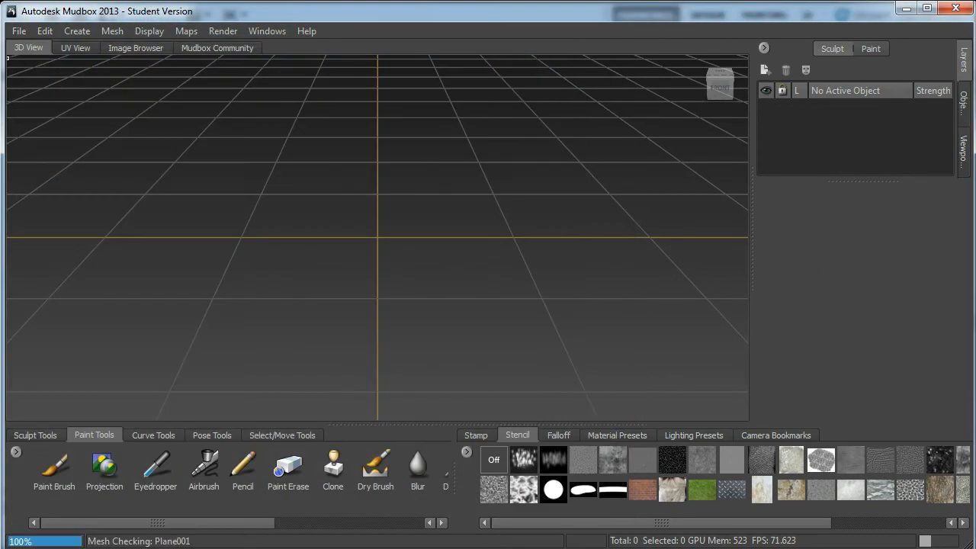
Step: Turn on the wireframe display for the imported floor slab and view it from a raised corner angle
{"action": "left_click_drag", "start_coordinate": [403, 336], "coordinate": [383, 348], "text": "alt"}
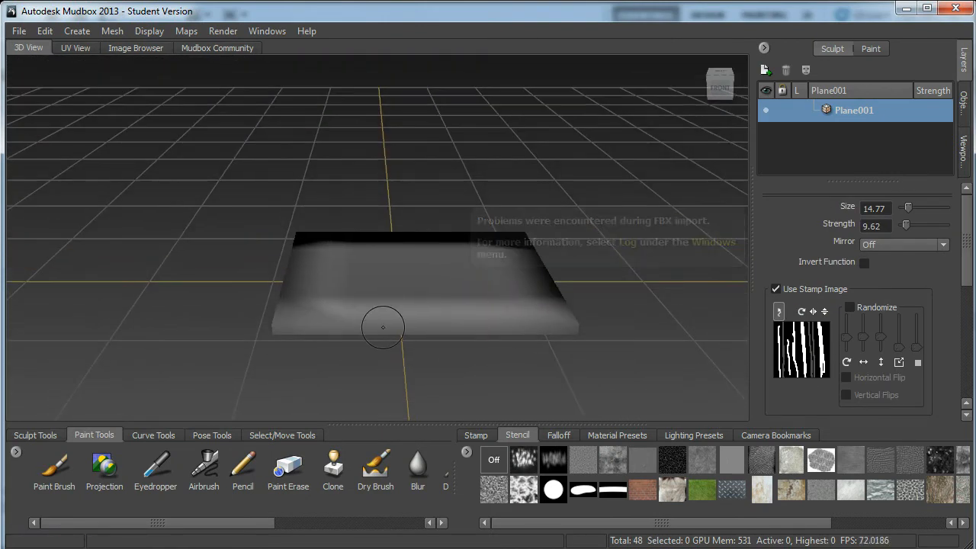
{"action": "key", "text": "w"}
{"action": "mouse_move", "coordinate": [393, 131]}
{"action": "left_mouse_down", "text": "alt"}
{"action": "mouse_move", "coordinate": [342, 236]}
{"action": "mouse_move", "coordinate": [314, 130]}
{"action": "mouse_move", "coordinate": [395, 278]}
{"action": "mouse_move", "coordinate": [385, 221]}
{"action": "mouse_move", "coordinate": [386, 277]}
{"action": "mouse_move", "coordinate": [388, 264]}
{"action": "mouse_move", "coordinate": [373, 277]}
{"action": "mouse_move", "coordinate": [399, 300]}
{"action": "mouse_move", "coordinate": [320, 251]}
{"action": "mouse_move", "coordinate": [227, 301]}
{"action": "mouse_move", "coordinate": [464, 307]}
{"action": "mouse_move", "coordinate": [446, 320]}
{"action": "mouse_move", "coordinate": [297, 297]}
{"action": "mouse_move", "coordinate": [328, 343]}
{"action": "mouse_move", "coordinate": [288, 302]}
{"action": "mouse_move", "coordinate": [122, 259]}
{"action": "mouse_move", "coordinate": [95, 315]}
{"action": "mouse_move", "coordinate": [261, 278]}
{"action": "left_mouse_up", "text": "alt"}
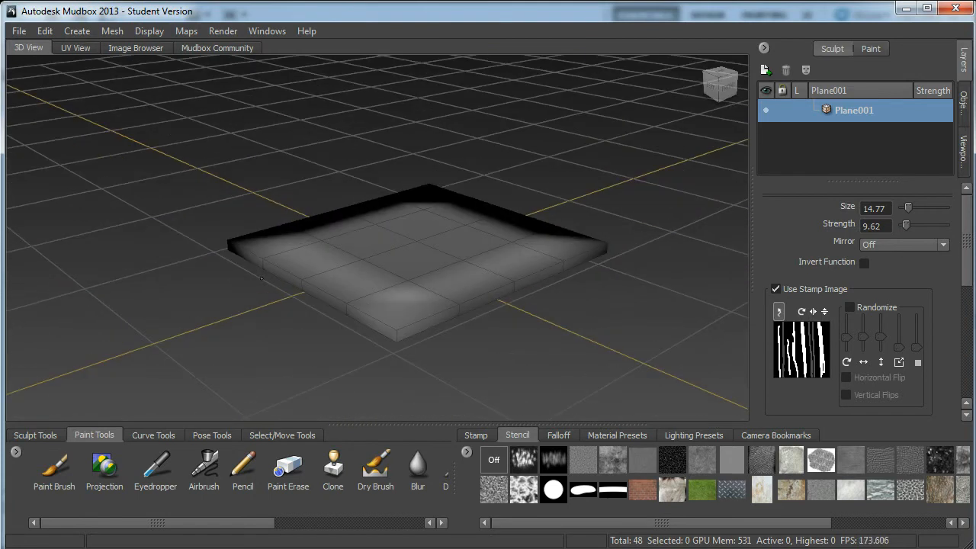
{"action": "right_click_drag", "start_coordinate": [212, 254], "coordinate": [99, 133], "text": "alt"}
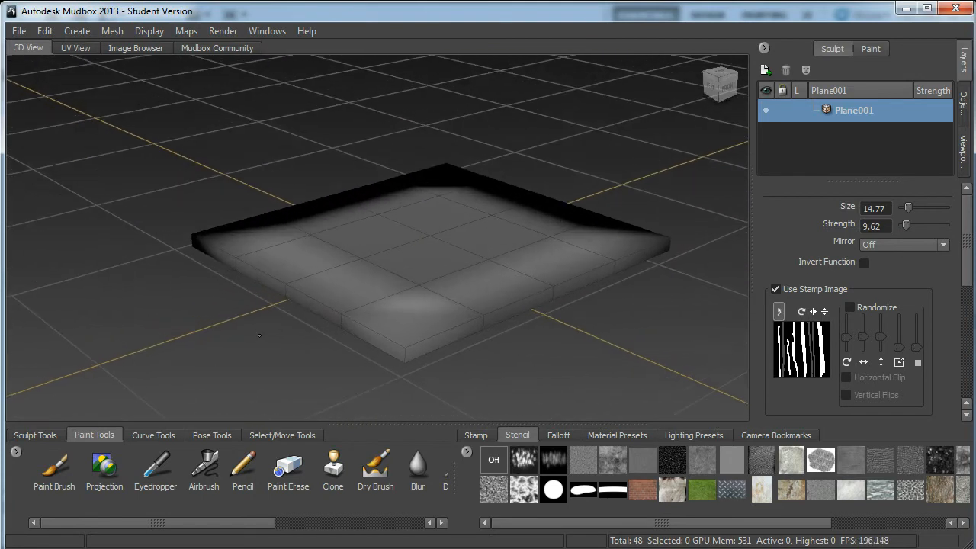
Step: Open the options for adding a subdivision level, keep the boundary rule at Crease Vertices and Edges, and accept them
{"action": "left_click", "coordinate": [113, 31]}
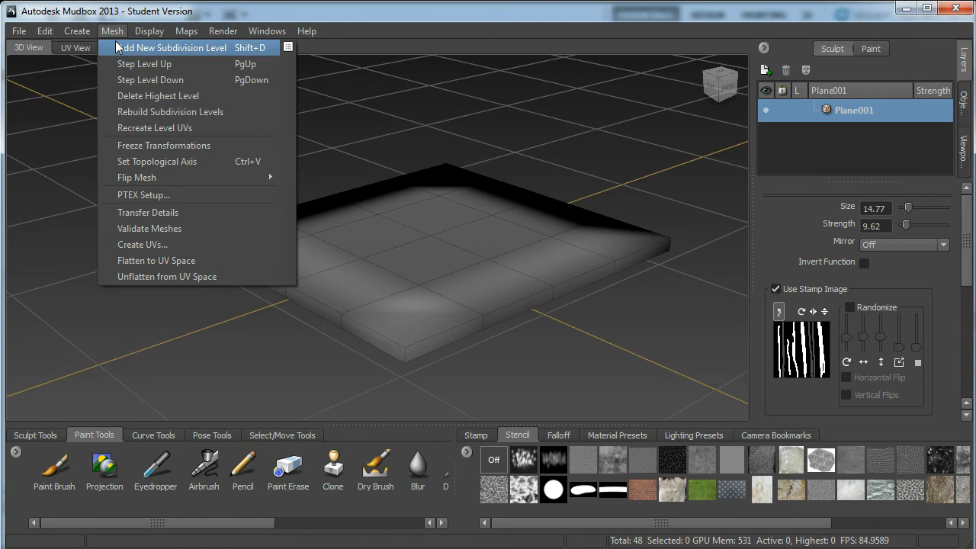
{"action": "left_click", "coordinate": [135, 277]}
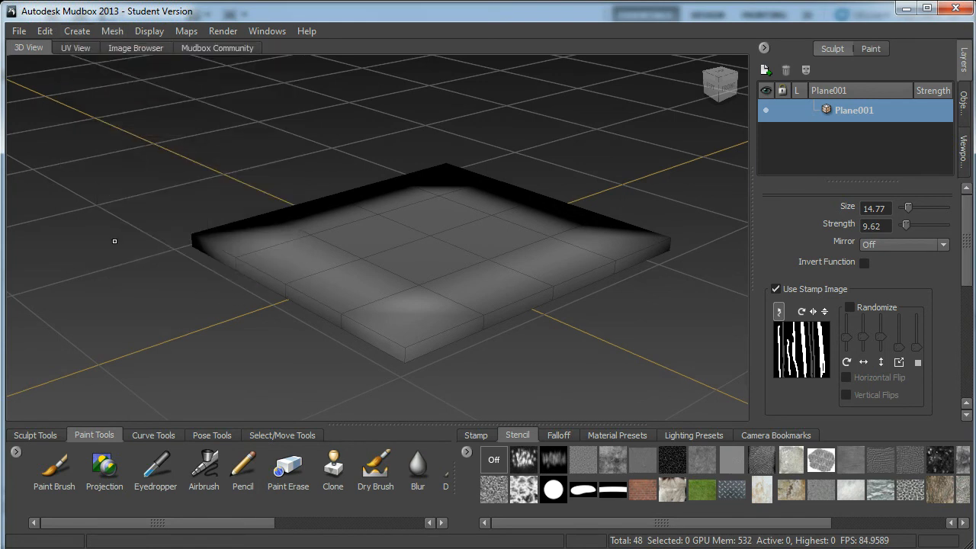
{"action": "left_click", "coordinate": [116, 29]}
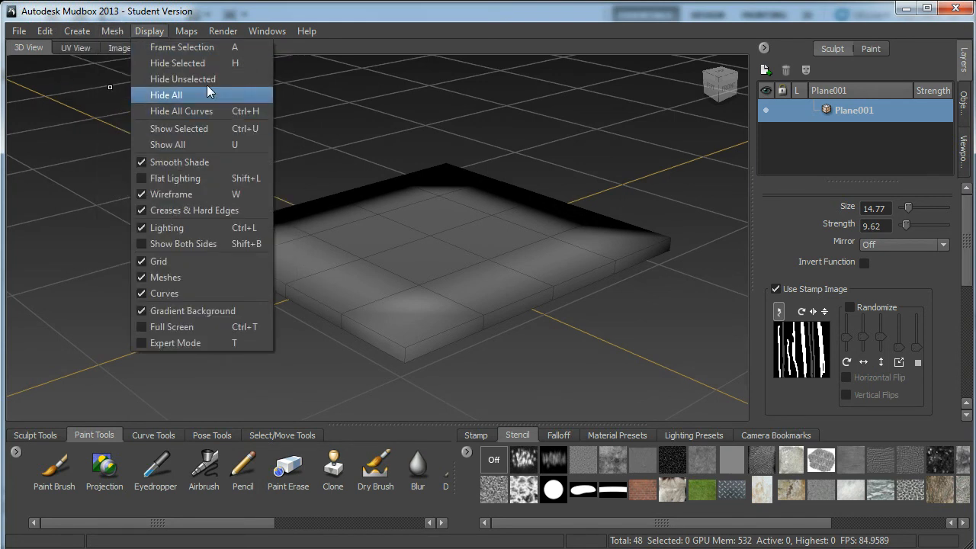
{"action": "mouse_move", "coordinate": [118, 29]}
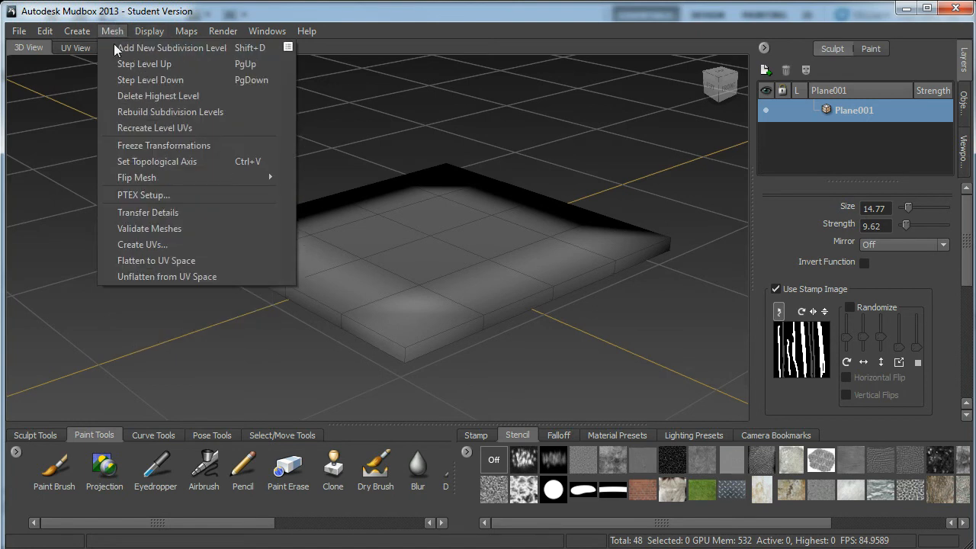
{"action": "left_click", "coordinate": [288, 48]}
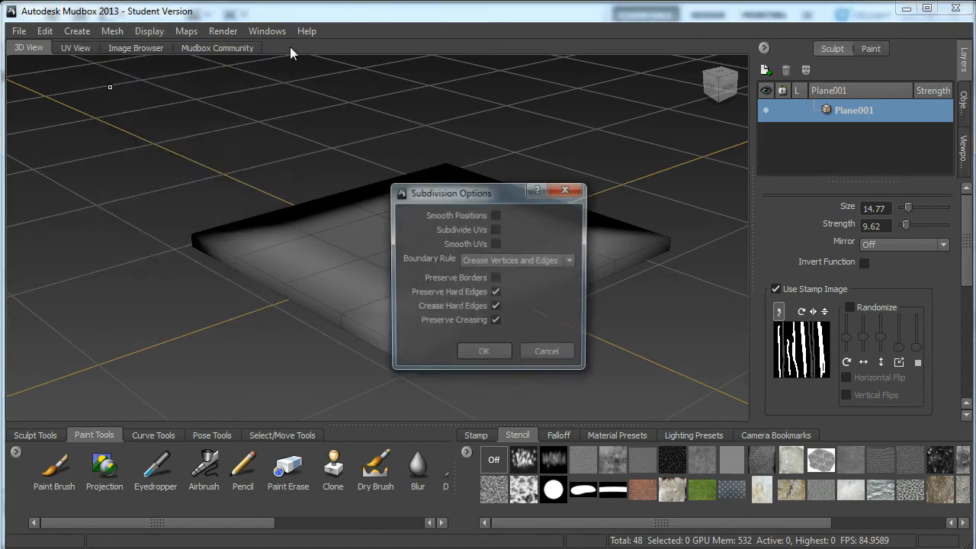
{"action": "left_click_drag", "start_coordinate": [485, 192], "coordinate": [237, 99]}
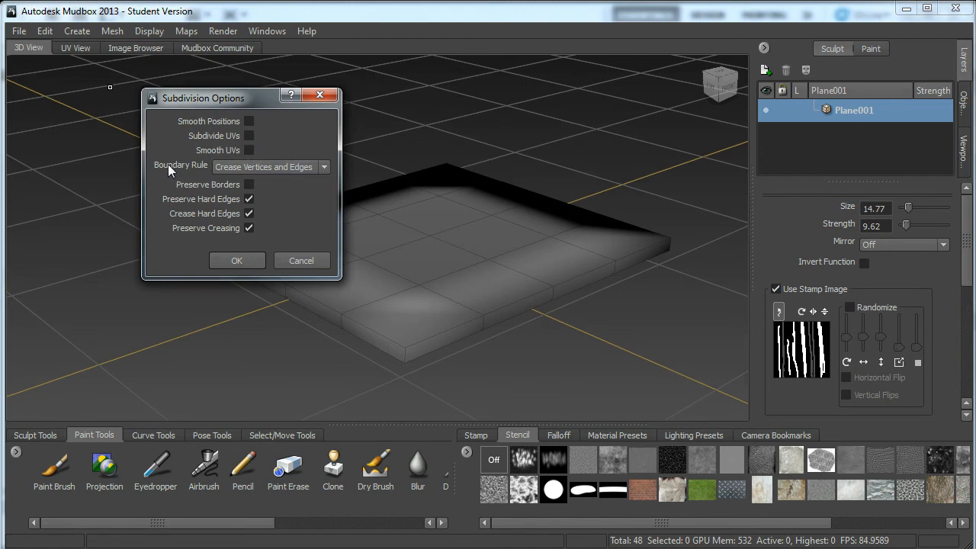
{"action": "left_click", "coordinate": [324, 167]}
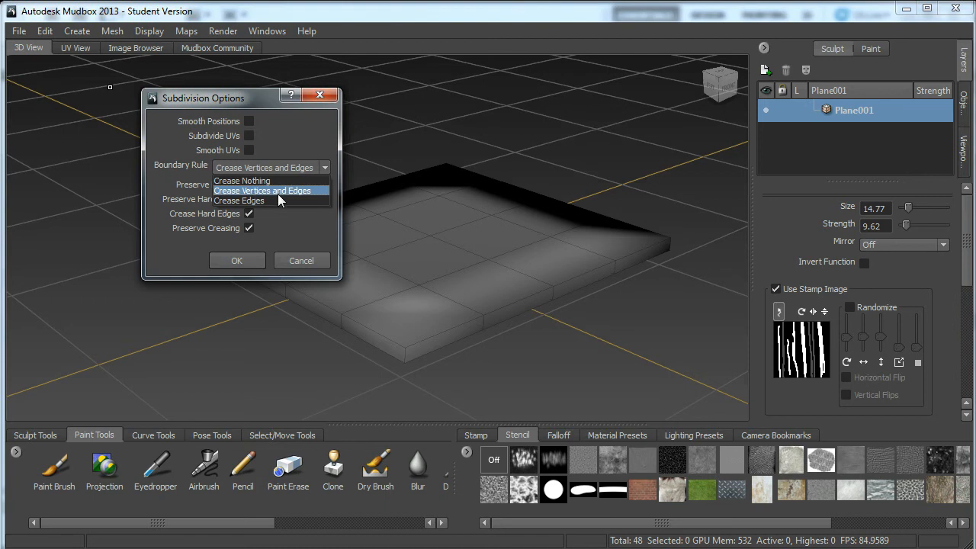
{"action": "left_click", "coordinate": [237, 261]}
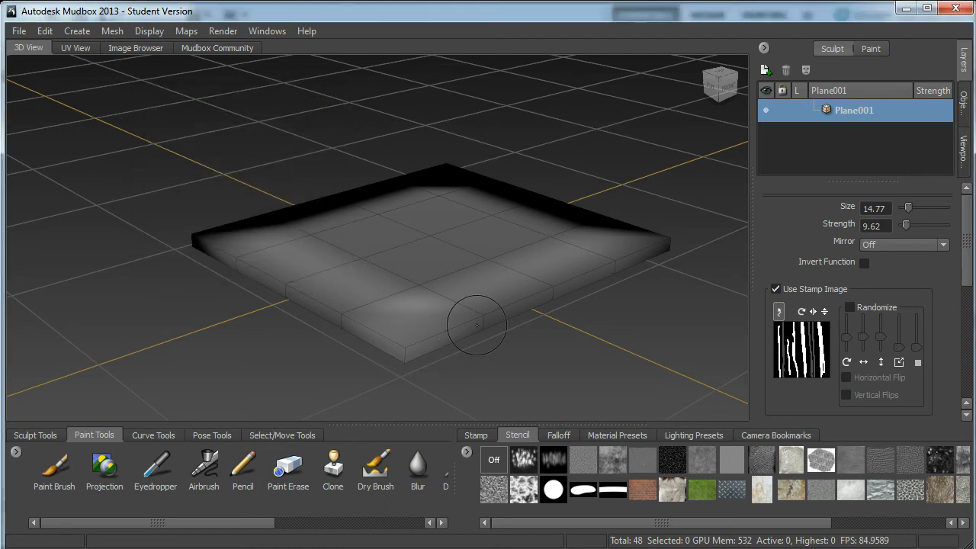
Step: Inspect the slab from a raised corner angle, review the subdivision options, and close them without changes
{"action": "mouse_move", "coordinate": [429, 322]}
{"action": "left_mouse_down", "text": "alt"}
{"action": "mouse_move", "coordinate": [466, 357]}
{"action": "mouse_move", "coordinate": [458, 328]}
{"action": "mouse_move", "coordinate": [451, 343]}
{"action": "left_mouse_up", "text": "alt"}
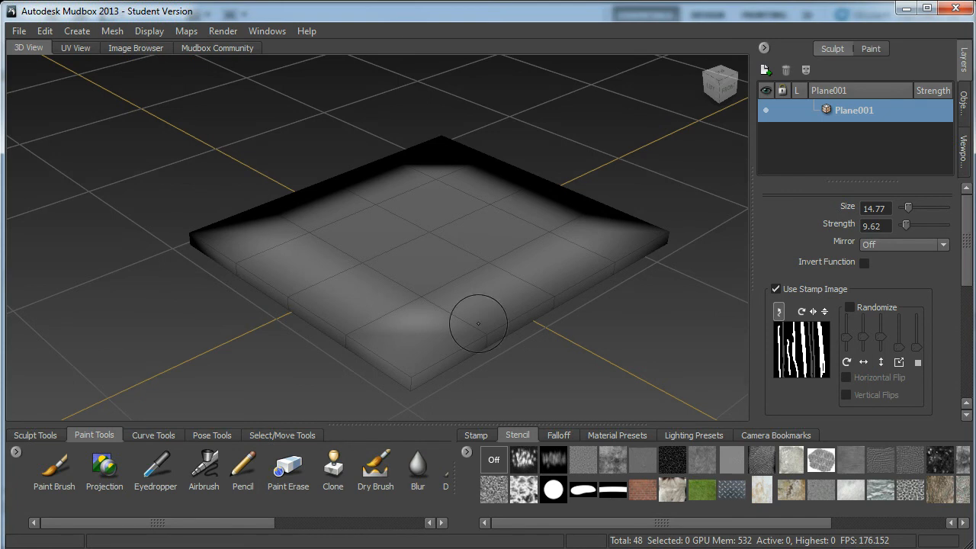
{"action": "mouse_move", "coordinate": [177, 278]}
{"action": "left_mouse_down", "text": "alt"}
{"action": "mouse_move", "coordinate": [160, 261]}
{"action": "mouse_move", "coordinate": [231, 242]}
{"action": "left_mouse_up", "text": "alt"}
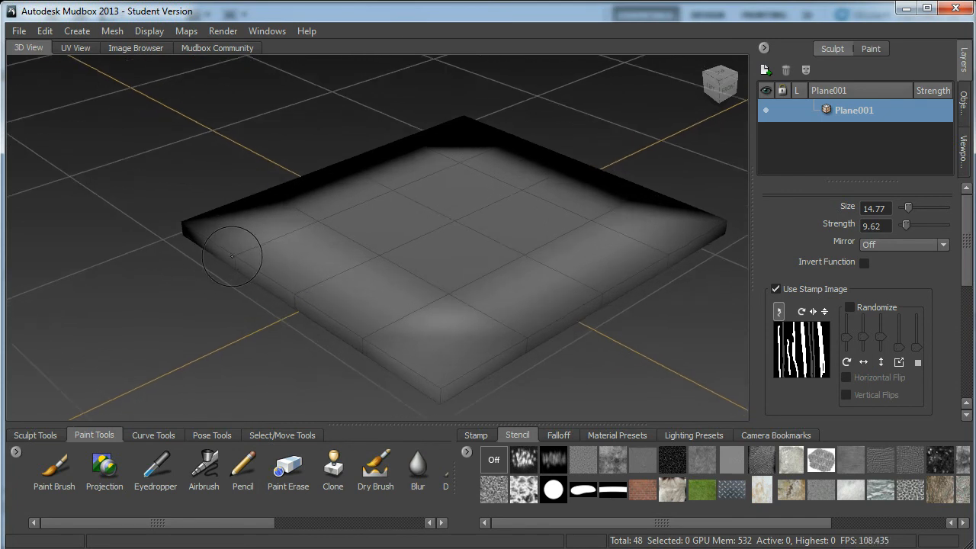
{"action": "left_click_drag", "start_coordinate": [246, 305], "coordinate": [215, 289], "text": "alt"}
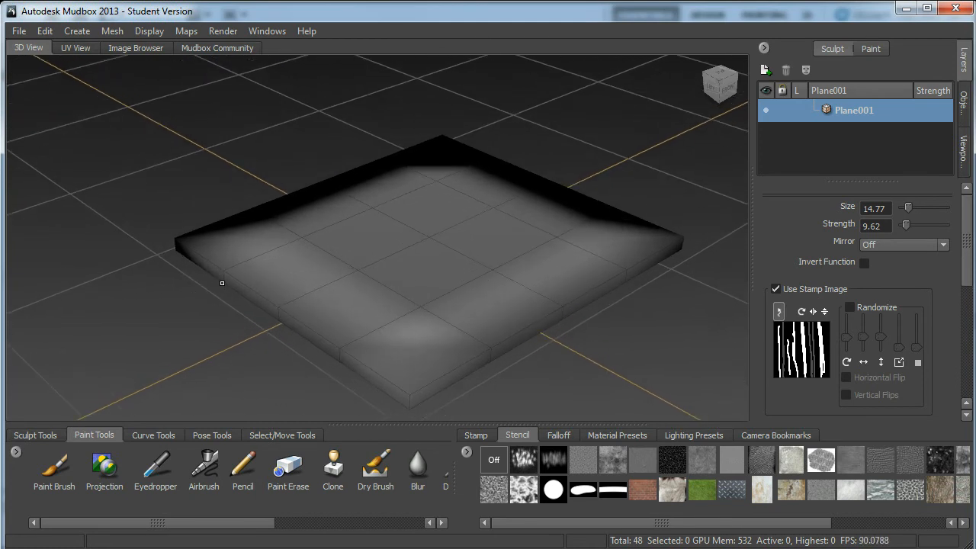
{"action": "left_click", "coordinate": [112, 31]}
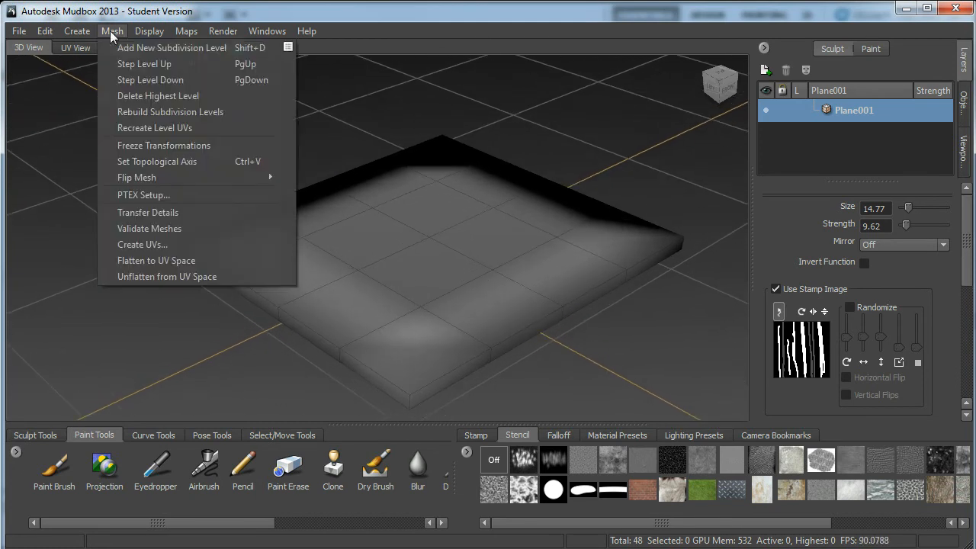
{"action": "left_click", "coordinate": [291, 43]}
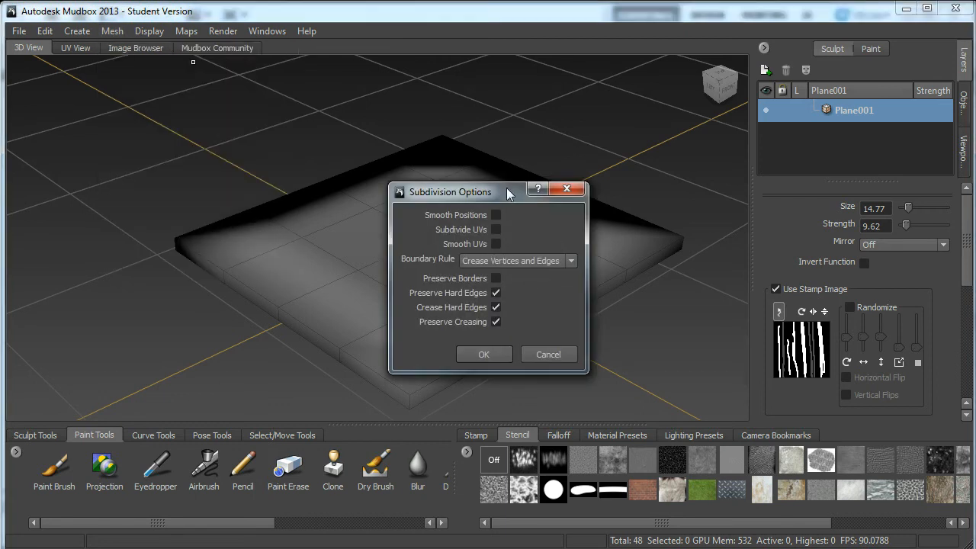
{"action": "left_click_drag", "start_coordinate": [499, 196], "coordinate": [330, 177]}
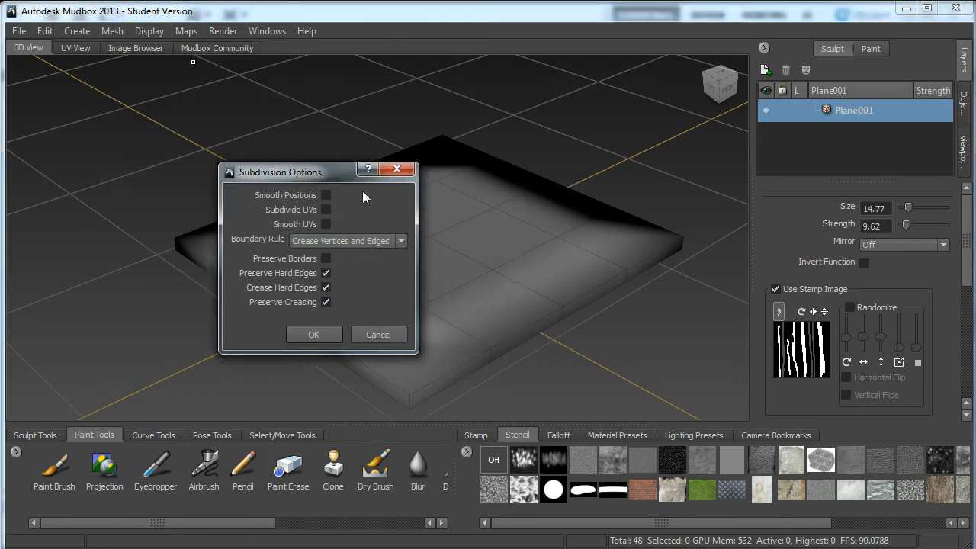
{"action": "left_click", "coordinate": [396, 169]}
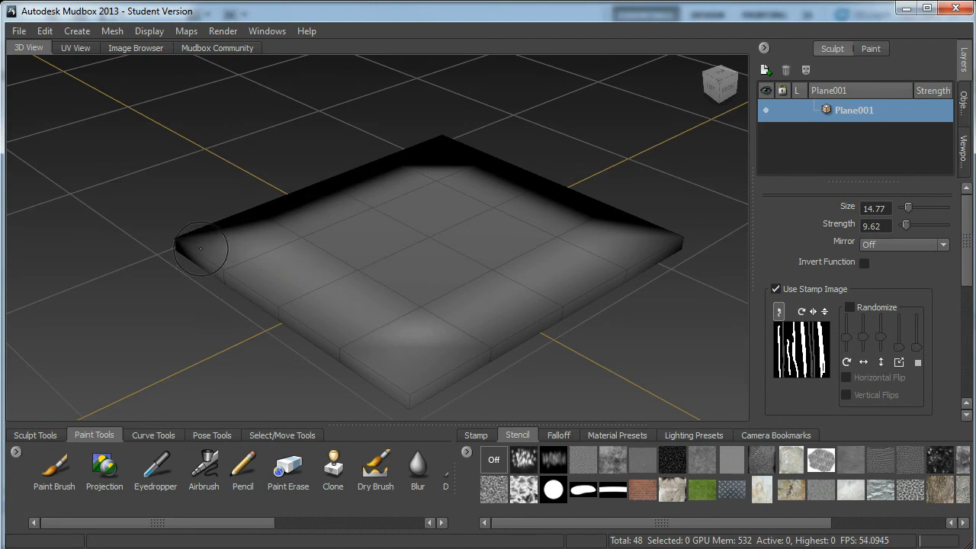
Step: Add four subdivision levels to the floor slab and view the denser mesh from the front
{"action": "key", "text": "shift+d"}
{"action": "key", "text": "shift+d"}
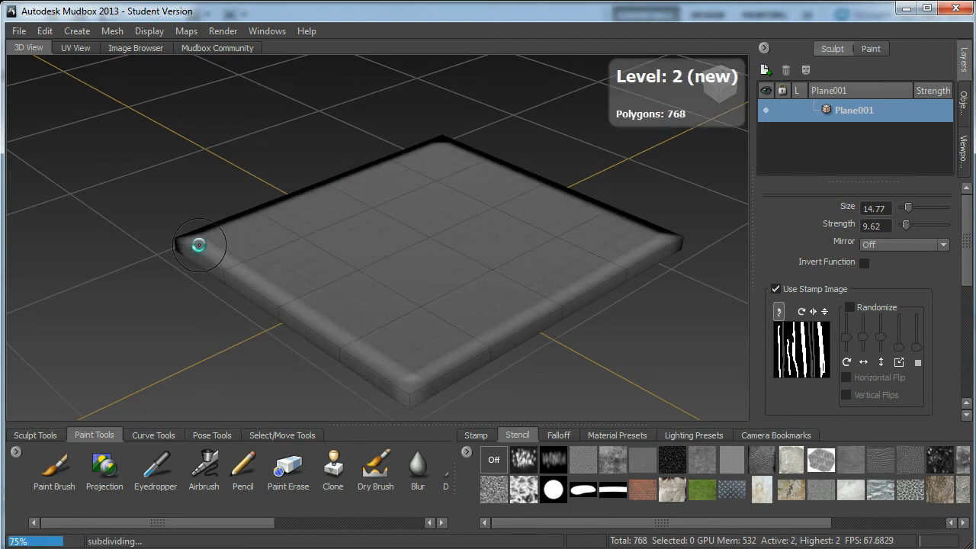
{"action": "key", "text": "shift+d"}
{"action": "key", "text": "shift+d"}
{"action": "mouse_move", "coordinate": [425, 294]}
{"action": "left_mouse_down", "text": "alt"}
{"action": "mouse_move", "coordinate": [429, 308]}
{"action": "mouse_move", "coordinate": [419, 282]}
{"action": "mouse_move", "coordinate": [413, 329]}
{"action": "mouse_move", "coordinate": [394, 324]}
{"action": "mouse_move", "coordinate": [414, 301]}
{"action": "left_mouse_up", "text": "alt"}
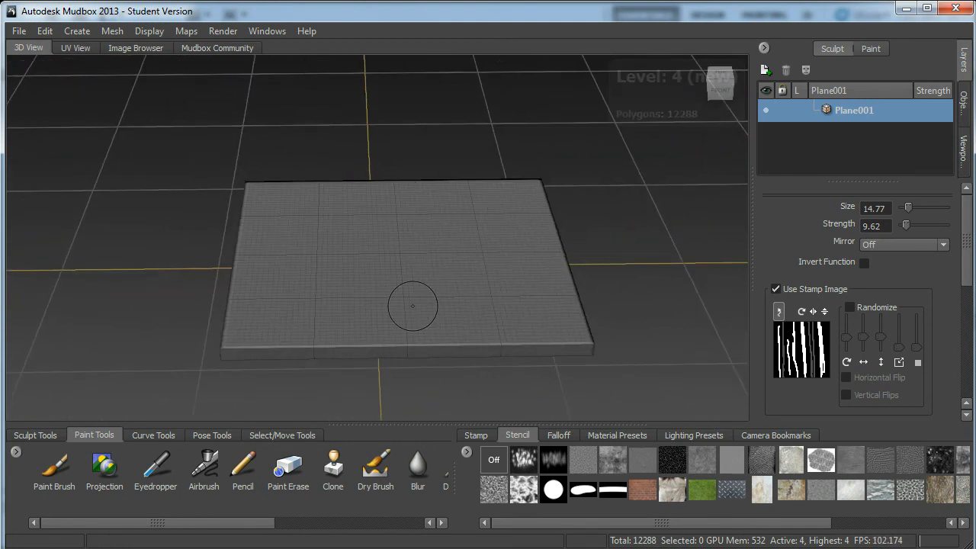
Step: Step the slab down to its base subdivision level and examine its UV layout
{"action": "left_click", "coordinate": [71, 48]}
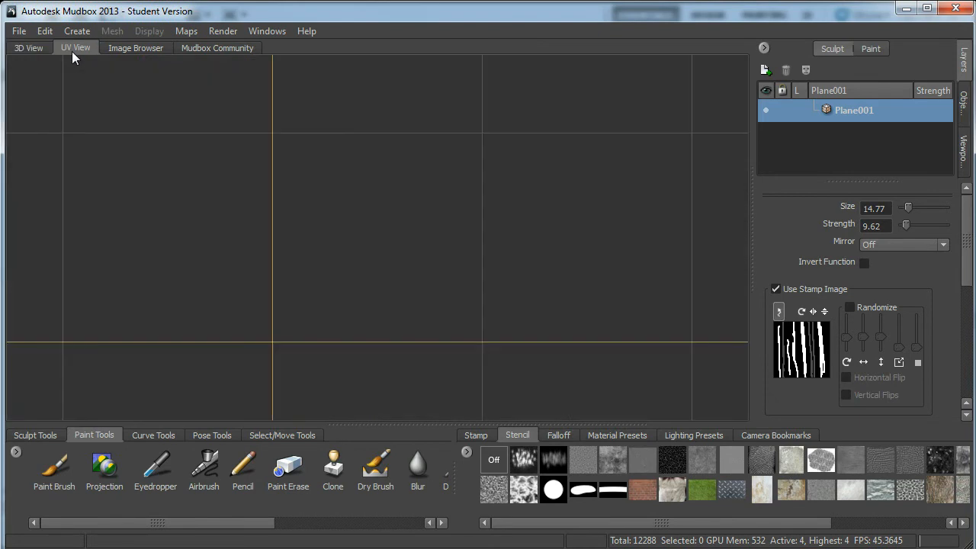
{"action": "left_click", "coordinate": [31, 51]}
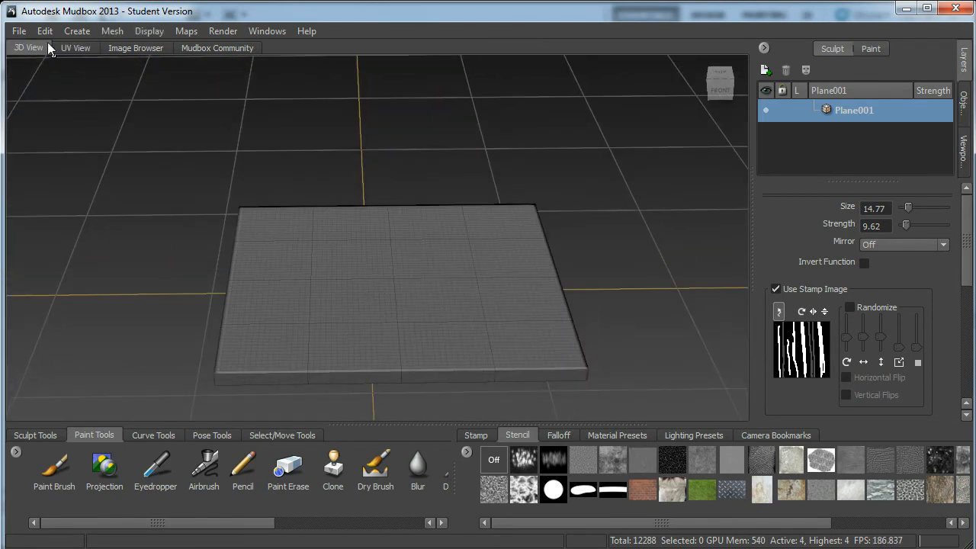
{"action": "left_click", "coordinate": [79, 49]}
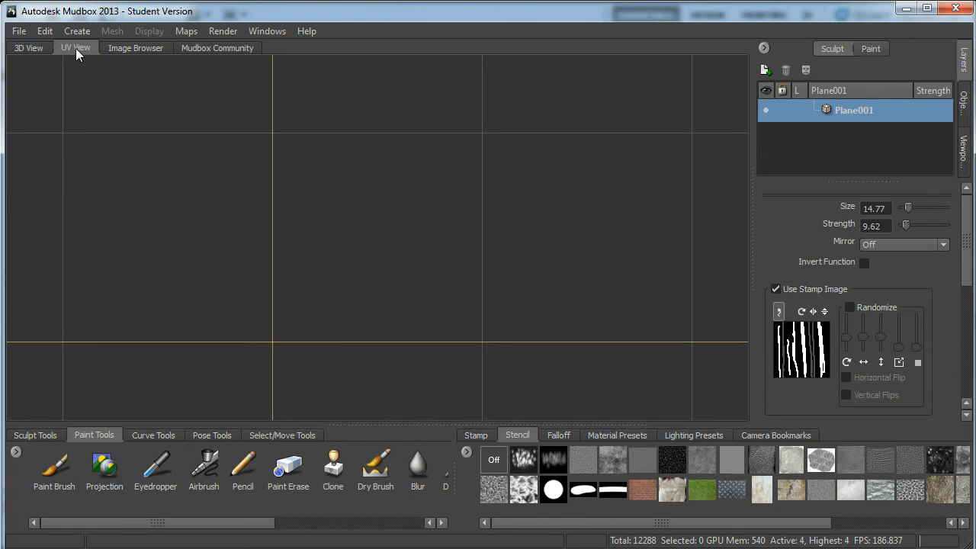
{"action": "mouse_move", "coordinate": [358, 279]}
{"action": "middle_mouse_down", "text": "alt"}
{"action": "mouse_move", "coordinate": [351, 264]}
{"action": "mouse_move", "coordinate": [350, 281]}
{"action": "middle_mouse_up", "text": "alt"}
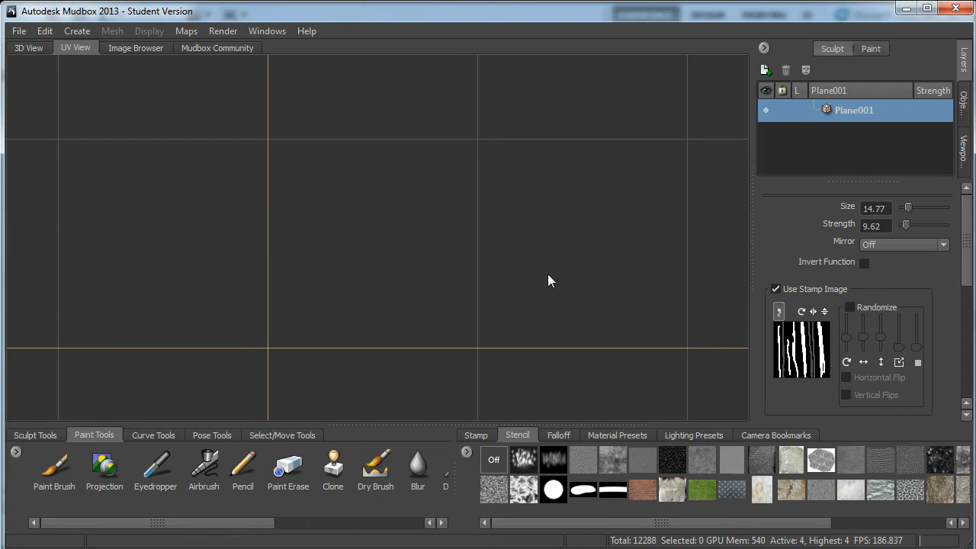
{"action": "key", "text": "Page_Down"}
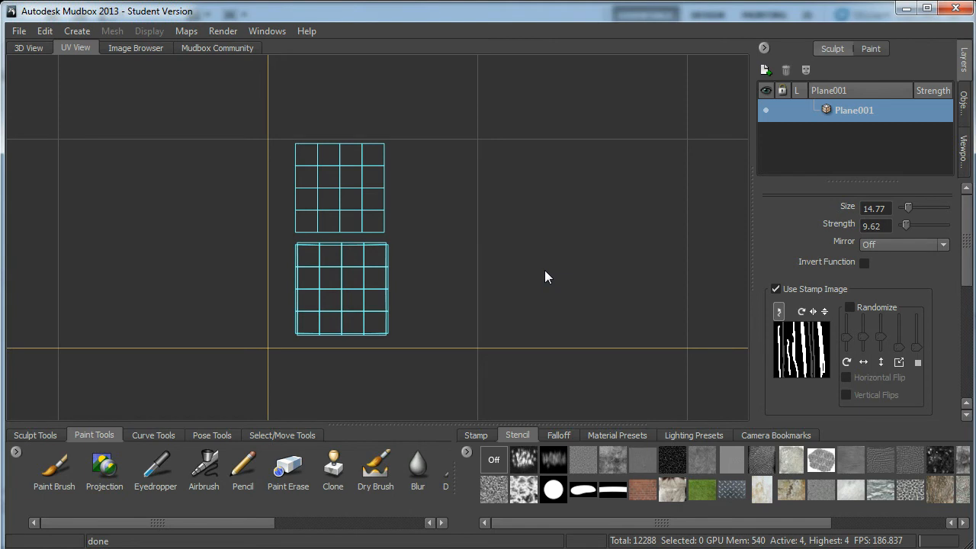
Step: Switch to 3ds Max and select the floor slab's Editable Poly entry in the modifier stack
{"action": "left_click", "coordinate": [906, 9]}
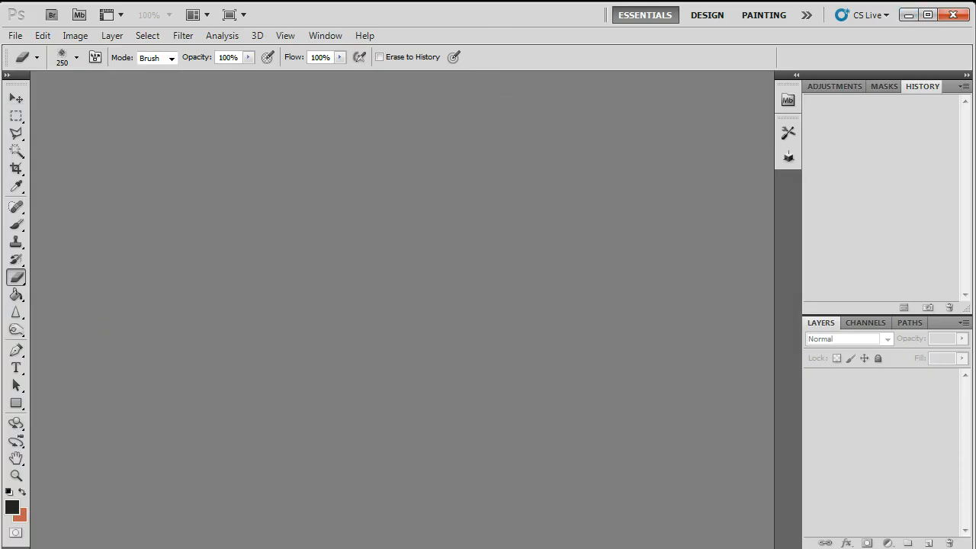
{"action": "left_click", "coordinate": [908, 15]}
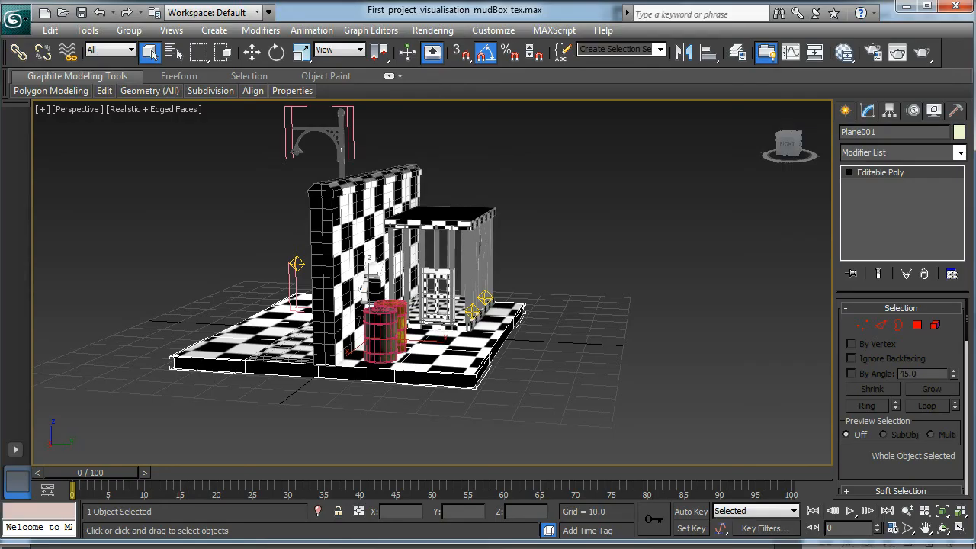
{"action": "middle_click_drag", "start_coordinate": [439, 297], "coordinate": [455, 310], "text": "alt"}
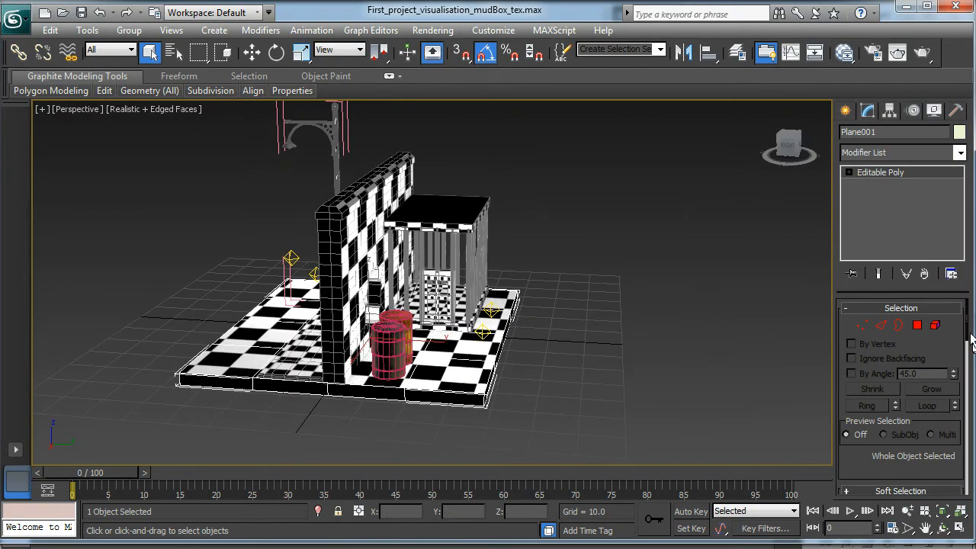
{"action": "mouse_move", "coordinate": [966, 329]}
{"action": "left_mouse_down"}
{"action": "mouse_move", "coordinate": [968, 359]}
{"action": "mouse_move", "coordinate": [969, 324]}
{"action": "left_mouse_up"}
{"action": "right_click", "coordinate": [907, 173]}
{"action": "left_click", "coordinate": [903, 173]}
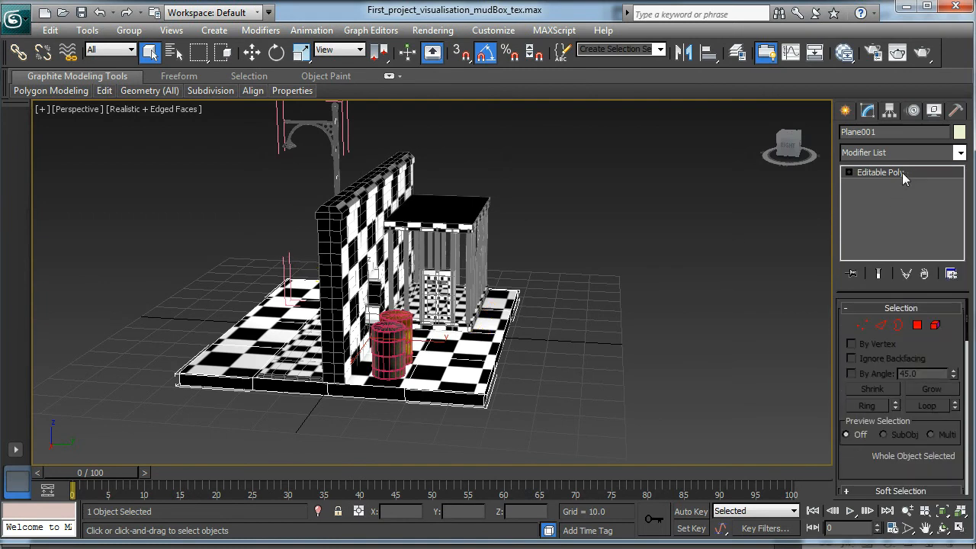
Step: Add an Unwrap UVW modifier to the floor slab and open its UV editor
{"action": "left_click", "coordinate": [959, 154]}
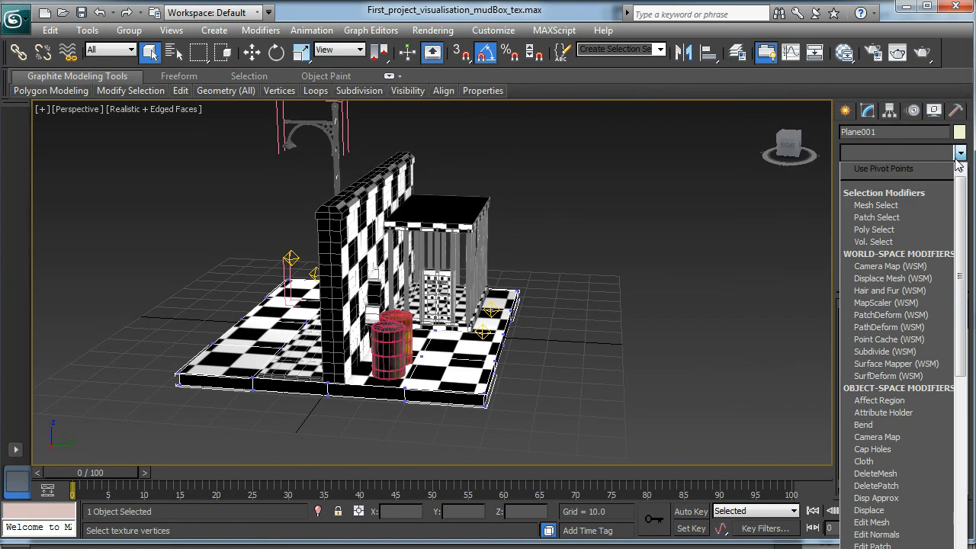
{"action": "key", "text": "u"}
{"action": "key", "text": "Return"}
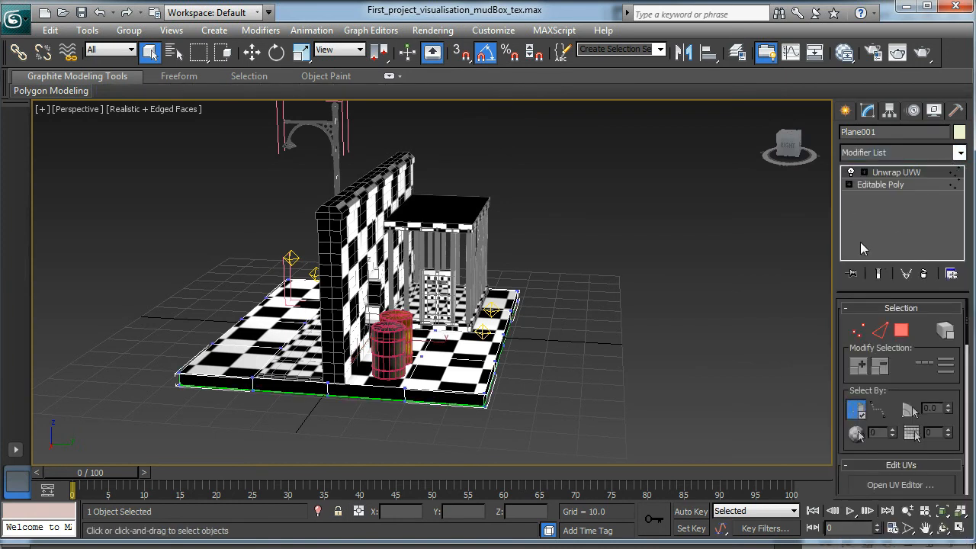
{"action": "left_click", "coordinate": [865, 173]}
{"action": "left_click", "coordinate": [865, 172]}
{"action": "left_click", "coordinate": [884, 484]}
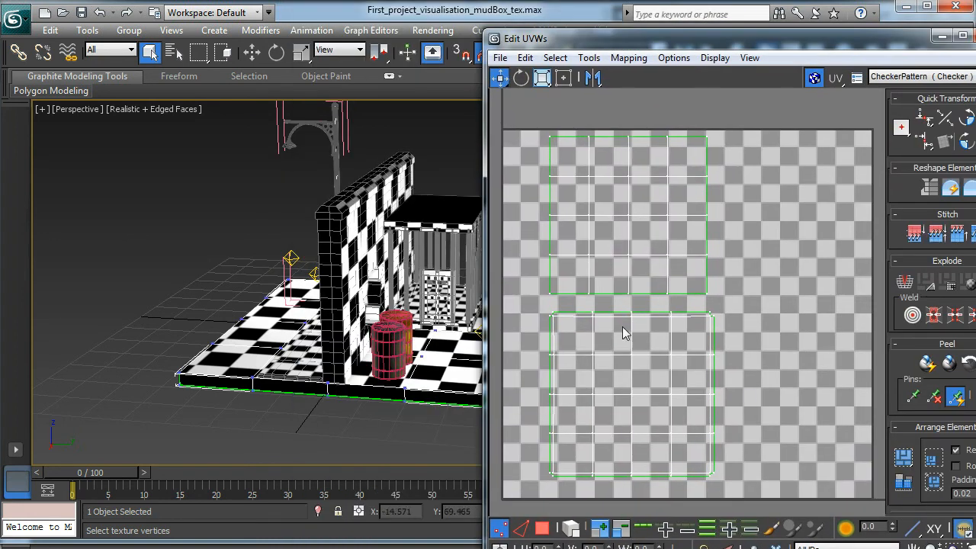
Step: Select the faces of each half of the lower UV shell to check which slab areas they cover, and close the UV editor
{"action": "left_click_drag", "start_coordinate": [623, 328], "coordinate": [640, 307]}
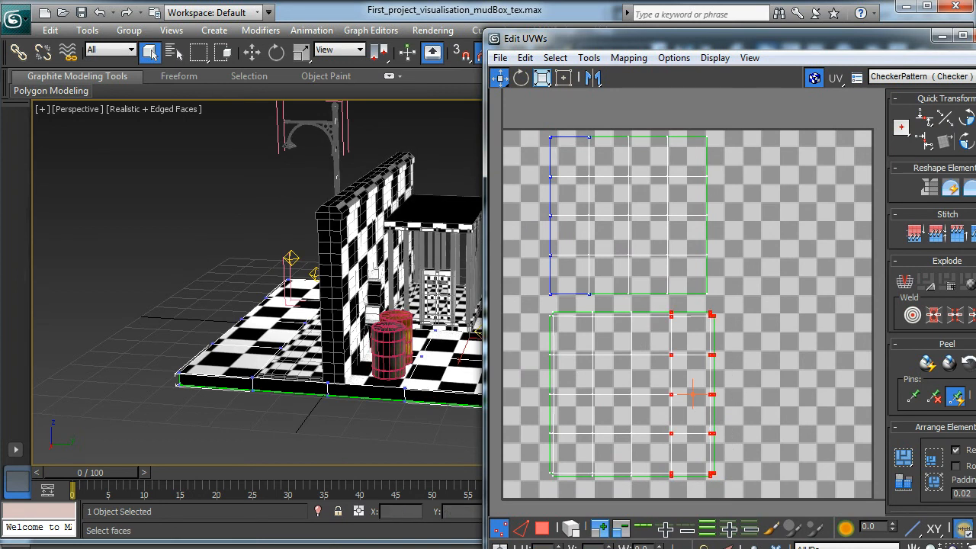
{"action": "left_click", "coordinate": [542, 528]}
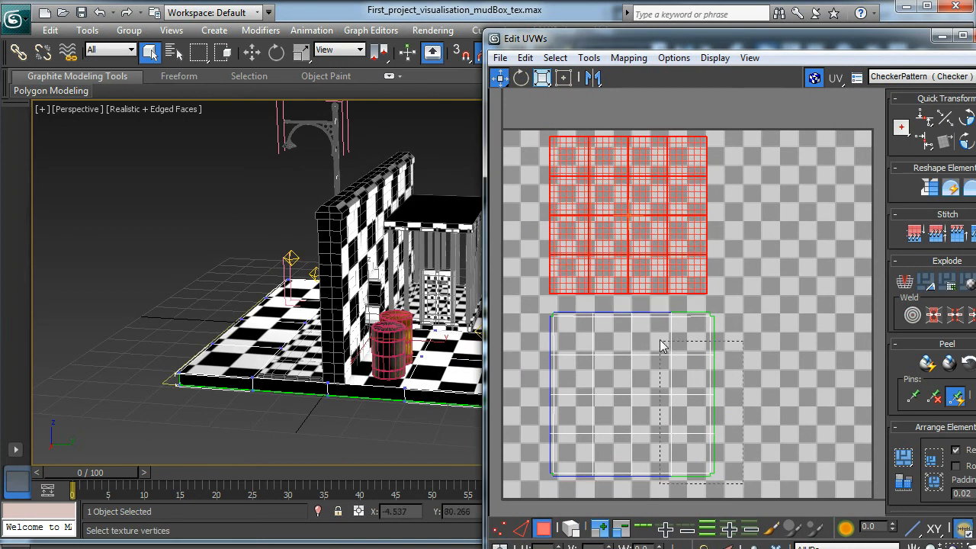
{"action": "left_click", "coordinate": [647, 320]}
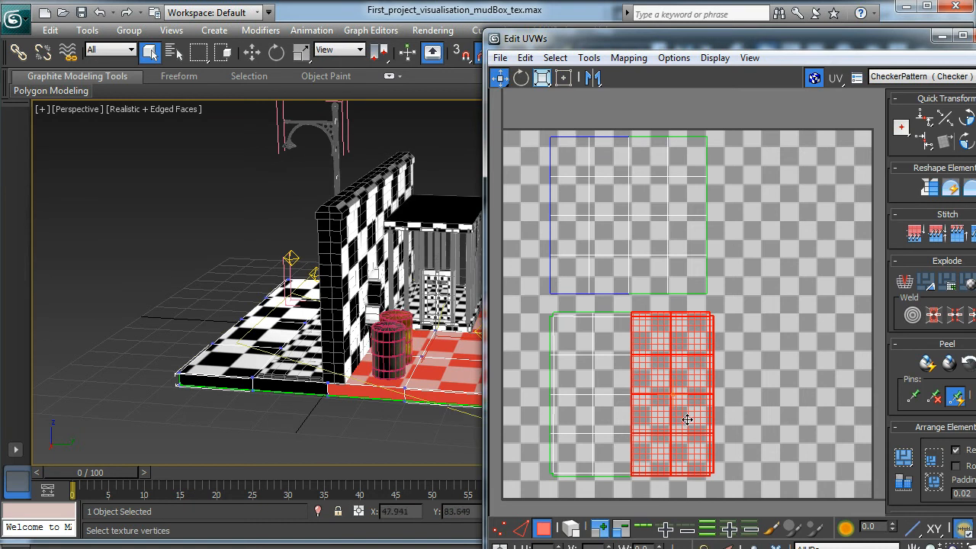
{"action": "left_click_drag", "start_coordinate": [593, 488], "coordinate": [524, 309]}
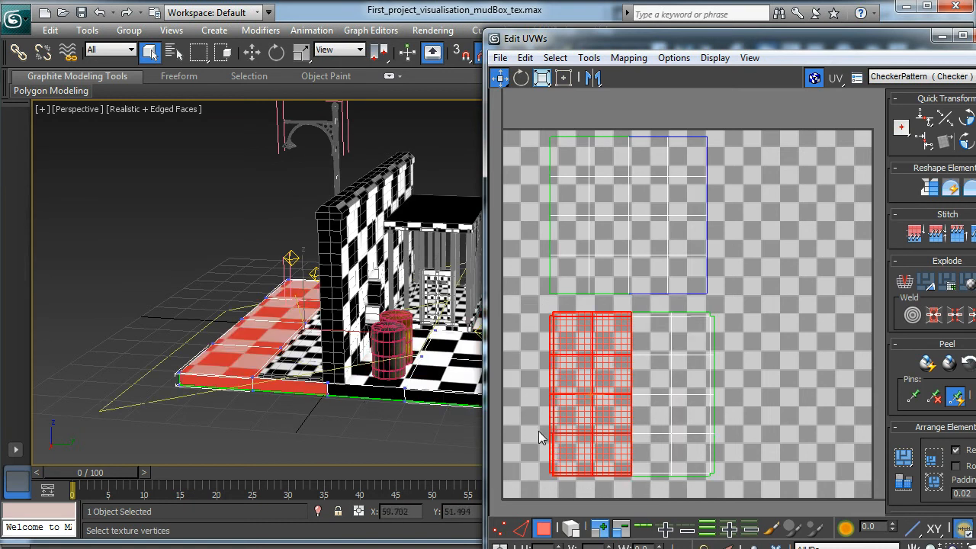
{"action": "middle_click_drag", "start_coordinate": [174, 371], "coordinate": [207, 359], "text": "alt"}
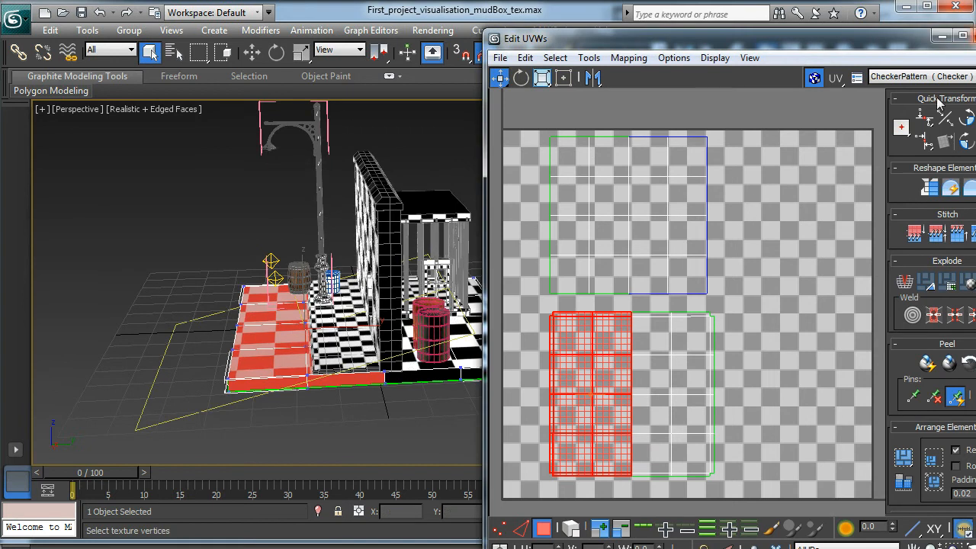
{"action": "left_click", "coordinate": [974, 36]}
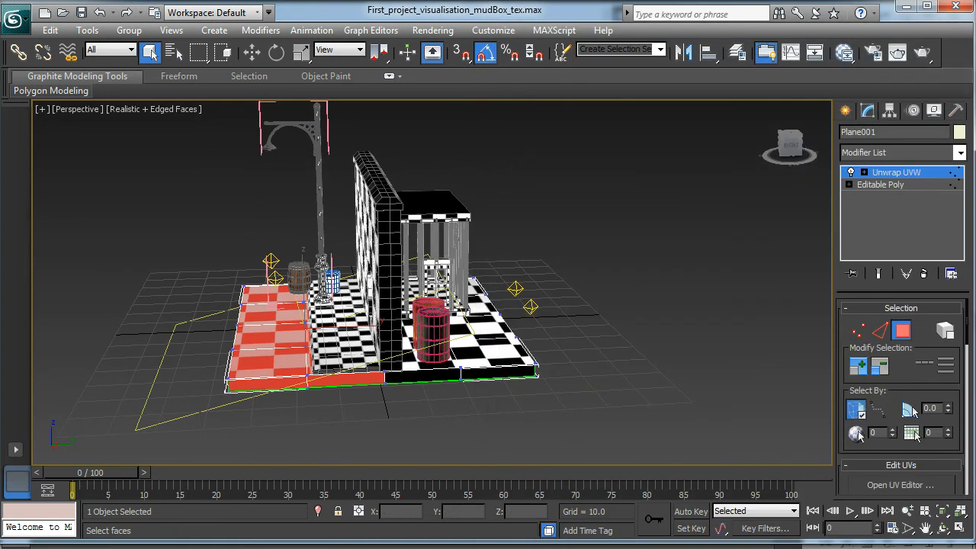
Step: Switch back to Mudbox, show the slab in 3D, and step it up to subdivision level 4
{"action": "key", "text": "alt+Tab"}
{"action": "middle_click_drag", "start_coordinate": [279, 321], "coordinate": [352, 359], "text": "alt"}
{"action": "left_click", "coordinate": [24, 52]}
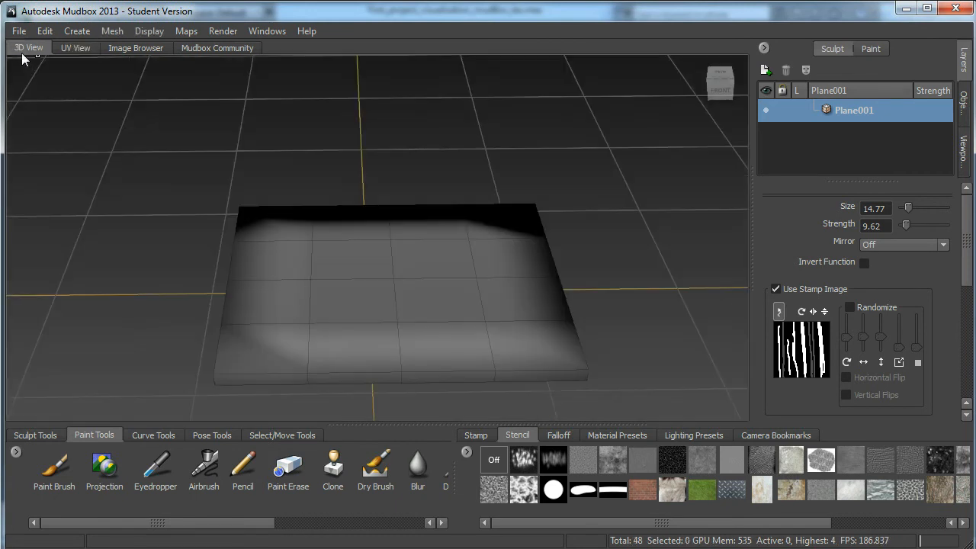
{"action": "middle_click_drag", "start_coordinate": [309, 214], "coordinate": [315, 208], "text": "alt"}
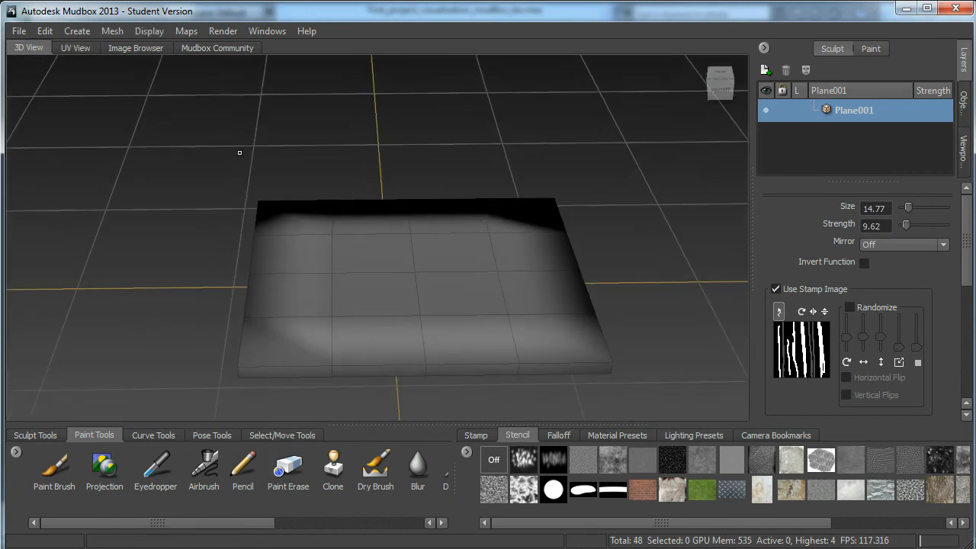
{"action": "key", "text": "shift+d"}
{"action": "key", "text": "shift+d"}
{"action": "key", "text": "shift+d"}
{"action": "key", "text": "shift+d"}
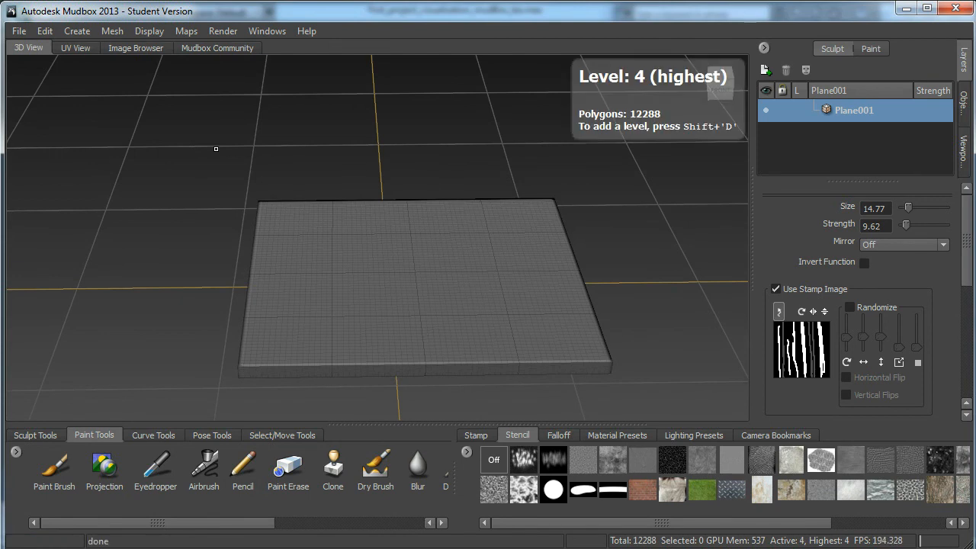
{"action": "left_click_drag", "start_coordinate": [464, 285], "coordinate": [452, 385], "text": "alt"}
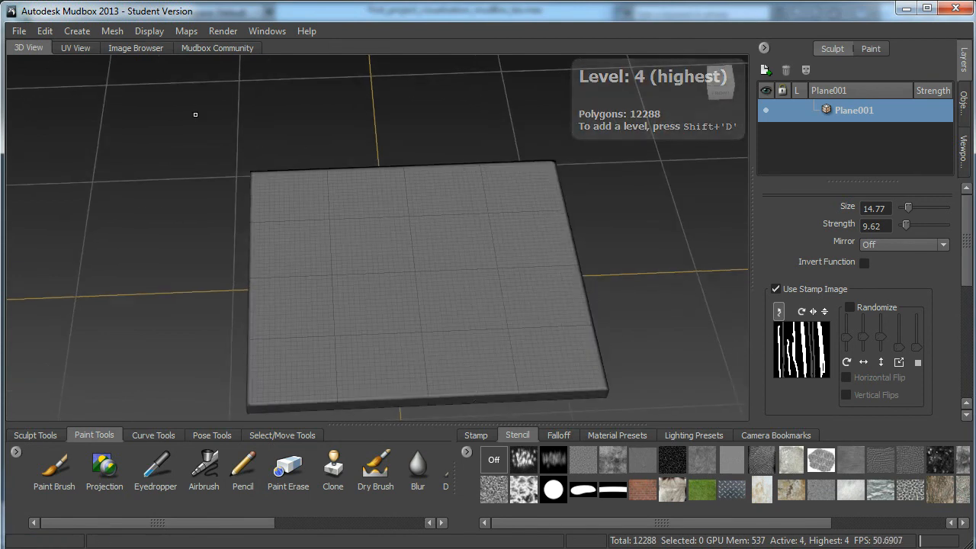
Step: Flatten the slab to UV space, frame its lower shell up close, and display the paint layers
{"action": "left_click", "coordinate": [110, 33]}
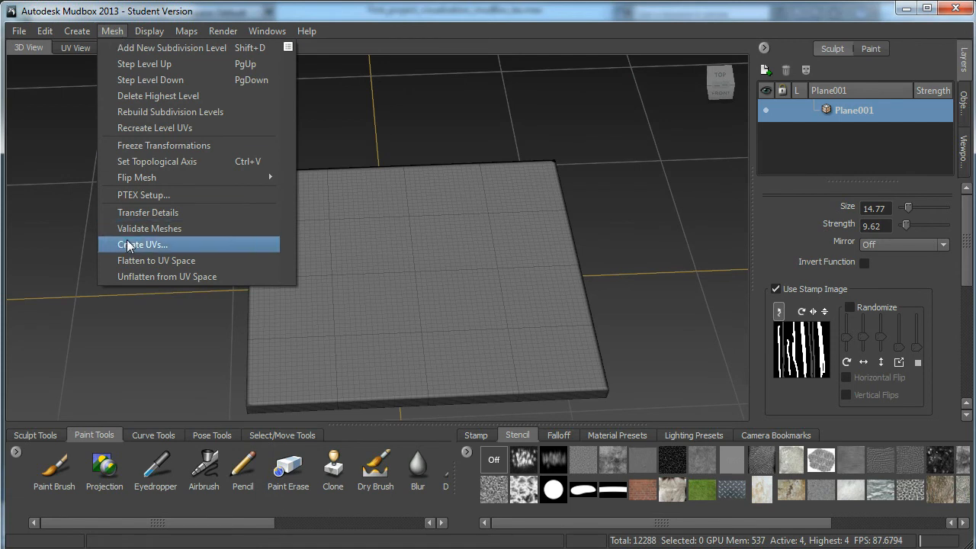
{"action": "left_click", "coordinate": [138, 262]}
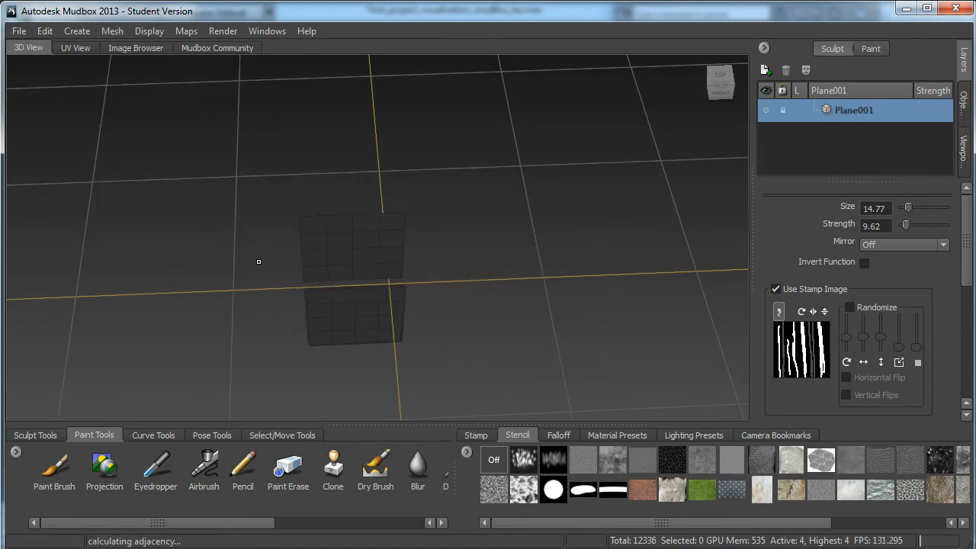
{"action": "middle_click_drag", "start_coordinate": [259, 300], "coordinate": [197, 239], "text": "alt"}
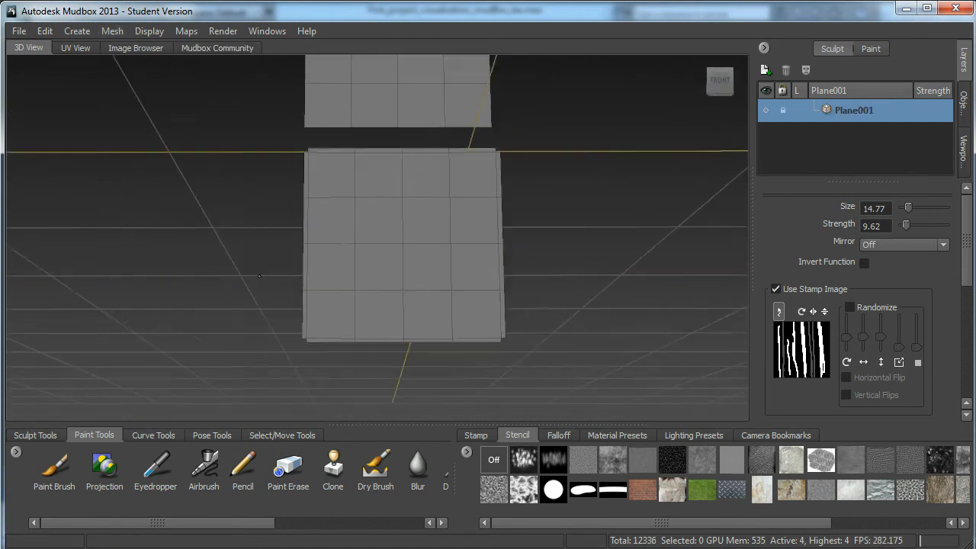
{"action": "right_click_drag", "start_coordinate": [196, 239], "coordinate": [179, 242], "text": "alt"}
{"action": "middle_click_drag", "start_coordinate": [180, 243], "coordinate": [190, 252], "text": "alt"}
{"action": "right_click_drag", "start_coordinate": [190, 251], "coordinate": [280, 375], "text": "alt"}
{"action": "left_click", "coordinate": [871, 49]}
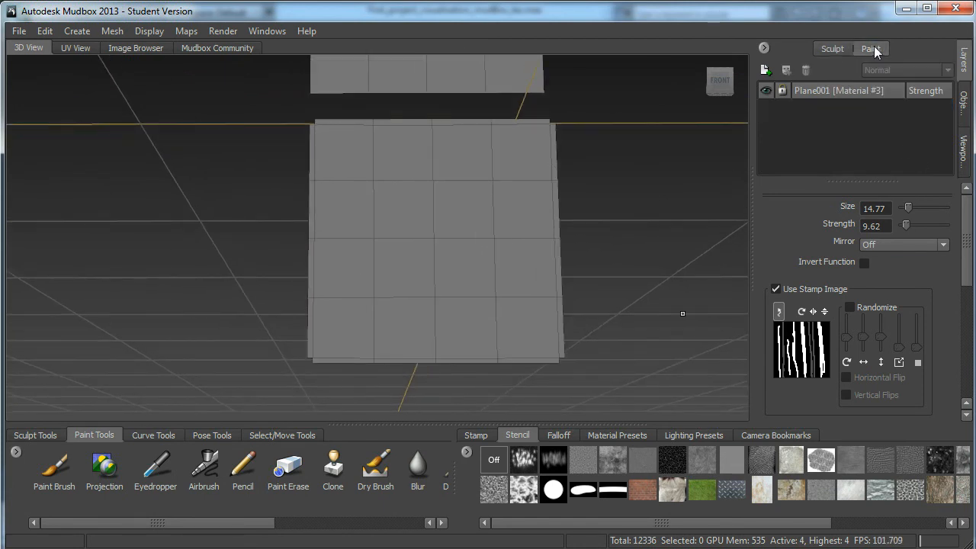
Step: Create a 1024 Diffuse paint layer named base_layer, saved as TIFF [8 bit, RGBA]
{"action": "left_click", "coordinate": [766, 71]}
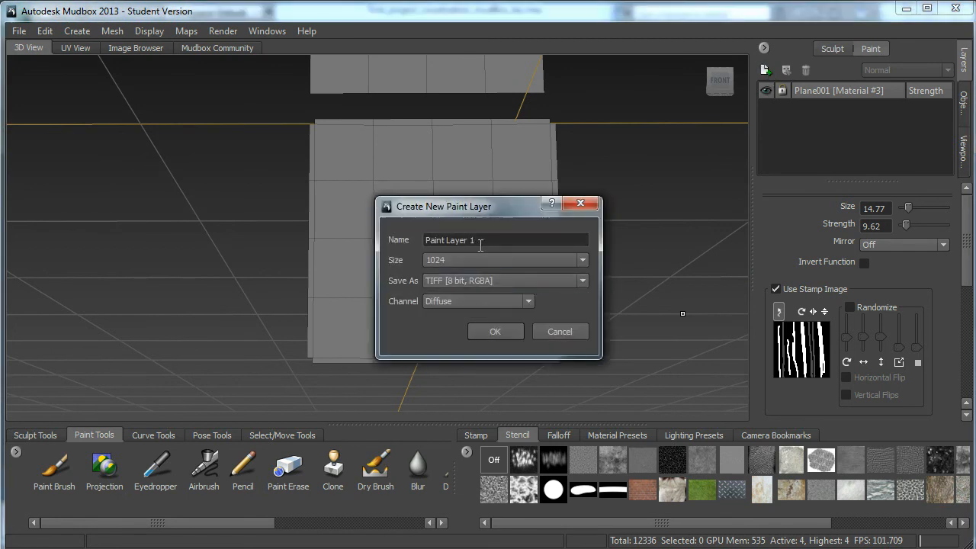
{"action": "type", "text": "bas"}
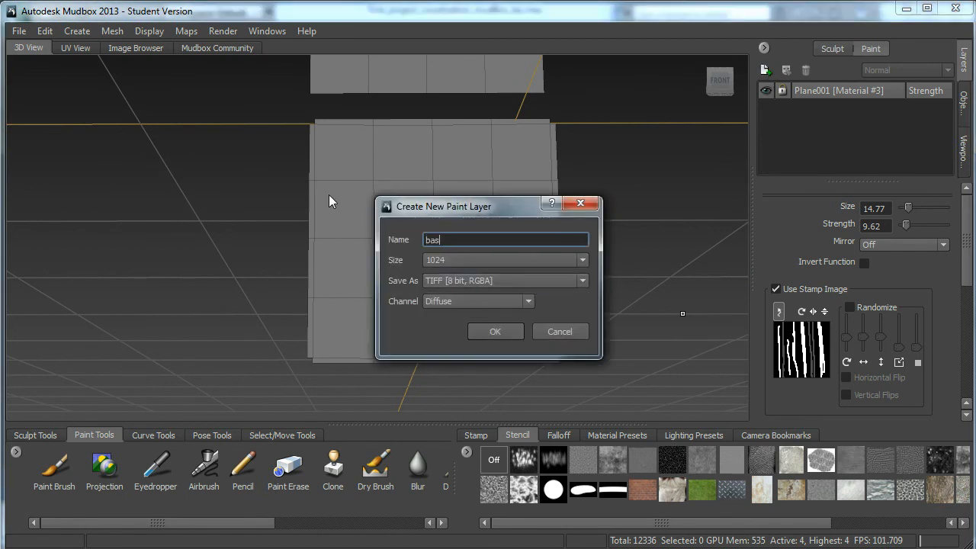
{"action": "type", "text": "e_layer"}
{"action": "left_click", "coordinate": [488, 333]}
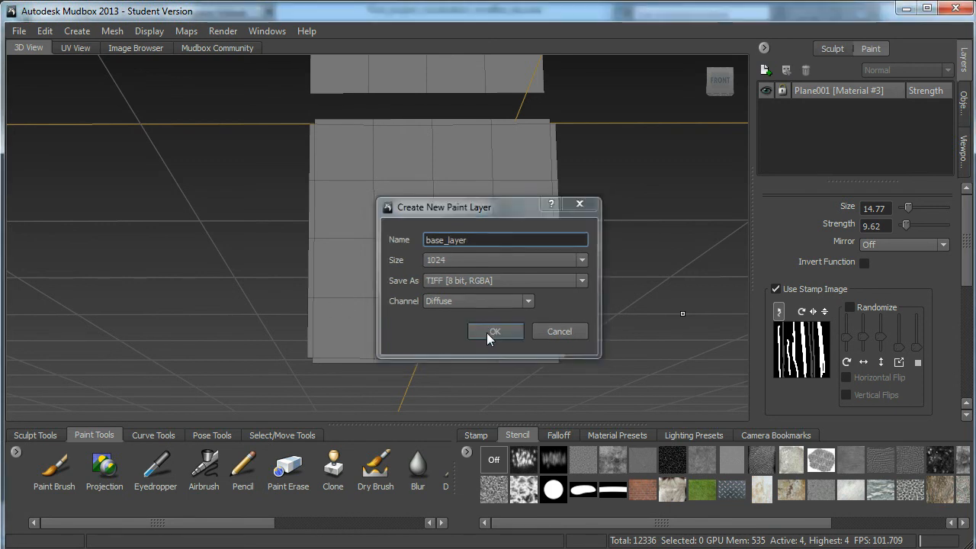
Step: Outline the left half of the lower UV shell in near-black using the Paint Brush at size 3.59
{"action": "left_click", "coordinate": [52, 477]}
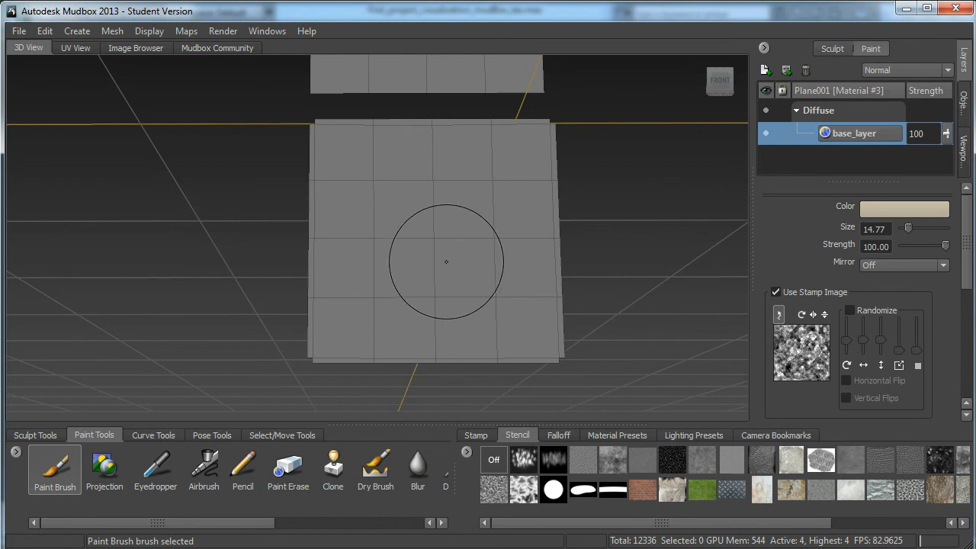
{"action": "left_click_drag", "start_coordinate": [448, 258], "coordinate": [404, 257]}
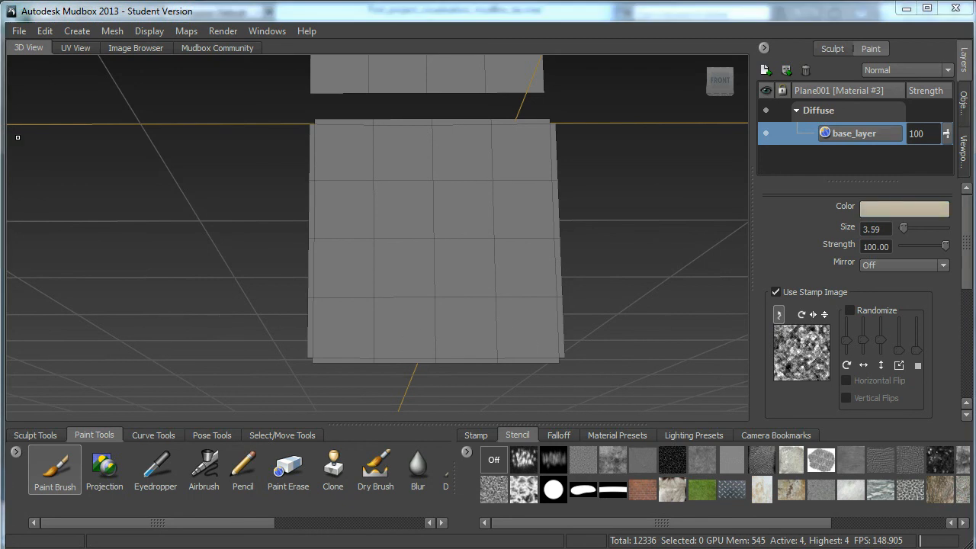
{"action": "left_click", "coordinate": [904, 208]}
{"action": "mouse_move", "coordinate": [678, 206]}
{"action": "left_mouse_down"}
{"action": "mouse_move", "coordinate": [286, 99]}
{"action": "mouse_move", "coordinate": [173, 99]}
{"action": "left_mouse_up"}
{"action": "left_click_drag", "start_coordinate": [126, 295], "coordinate": [121, 254]}
{"action": "left_click", "coordinate": [195, 409]}
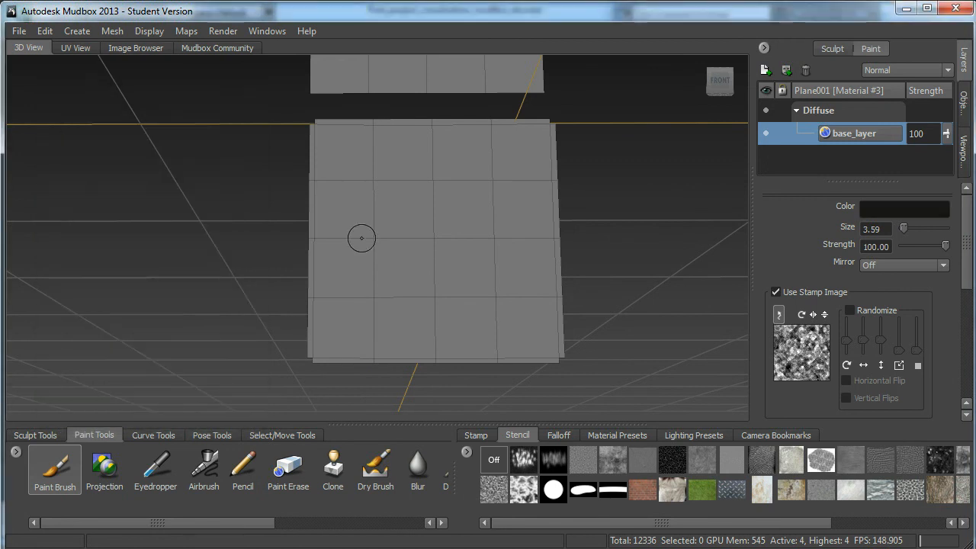
{"action": "left_click_drag", "start_coordinate": [429, 124], "coordinate": [405, 289]}
{"action": "mouse_move", "coordinate": [430, 124]}
{"action": "left_mouse_down"}
{"action": "mouse_move", "coordinate": [428, 362]}
{"action": "mouse_move", "coordinate": [319, 358]}
{"action": "left_mouse_up"}
{"action": "mouse_move", "coordinate": [320, 126]}
{"action": "left_mouse_down"}
{"action": "mouse_move", "coordinate": [319, 357]}
{"action": "mouse_move", "coordinate": [442, 122]}
{"action": "left_mouse_up"}
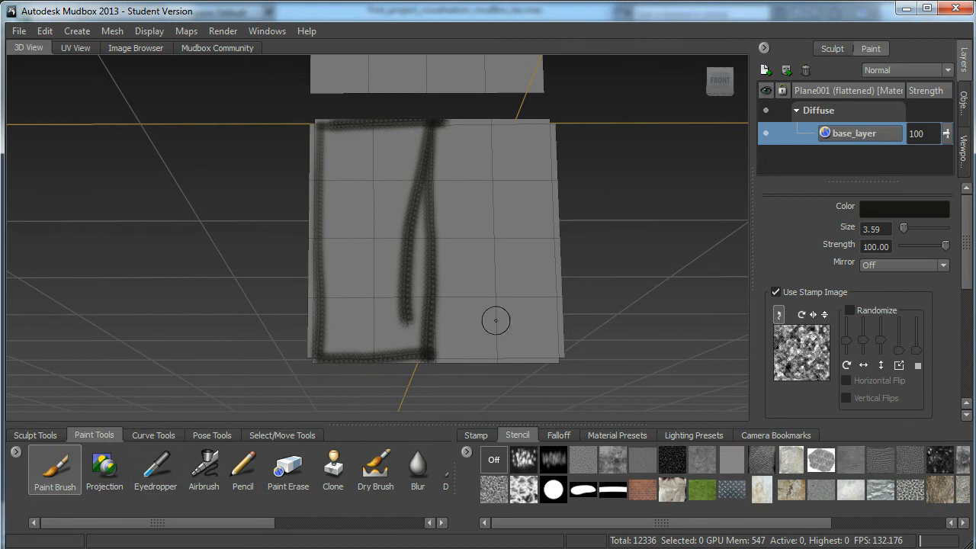
Step: Change the brush colour to orange and outline the right half of the lower UV shell
{"action": "left_click", "coordinate": [897, 207]}
{"action": "left_click_drag", "start_coordinate": [155, 293], "coordinate": [176, 317]}
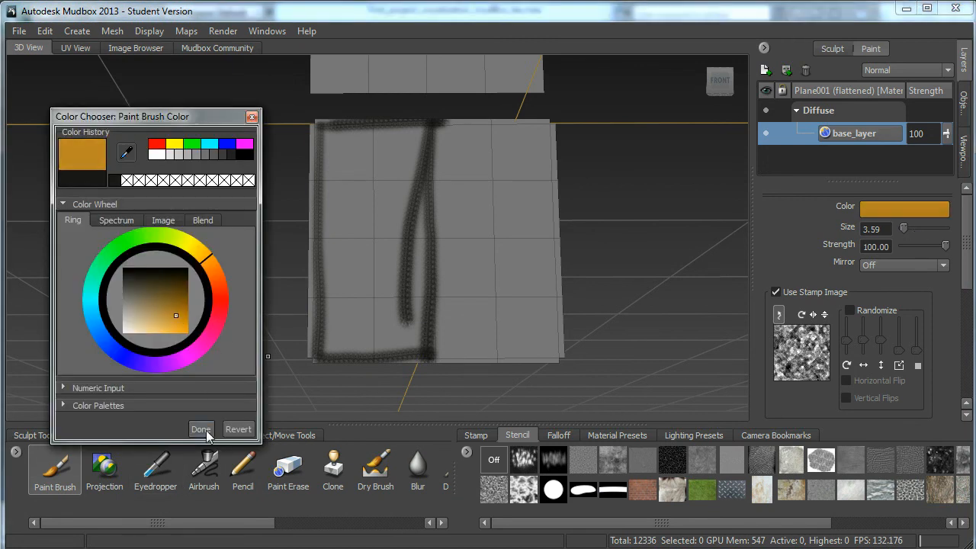
{"action": "left_click", "coordinate": [201, 429]}
{"action": "mouse_move", "coordinate": [432, 125]}
{"action": "left_mouse_down"}
{"action": "mouse_move", "coordinate": [576, 124]}
{"action": "mouse_move", "coordinate": [547, 355]}
{"action": "left_mouse_up"}
{"action": "mouse_move", "coordinate": [439, 125]}
{"action": "left_mouse_down"}
{"action": "mouse_move", "coordinate": [446, 283]}
{"action": "mouse_move", "coordinate": [435, 356]}
{"action": "mouse_move", "coordinate": [587, 358]}
{"action": "left_mouse_up"}
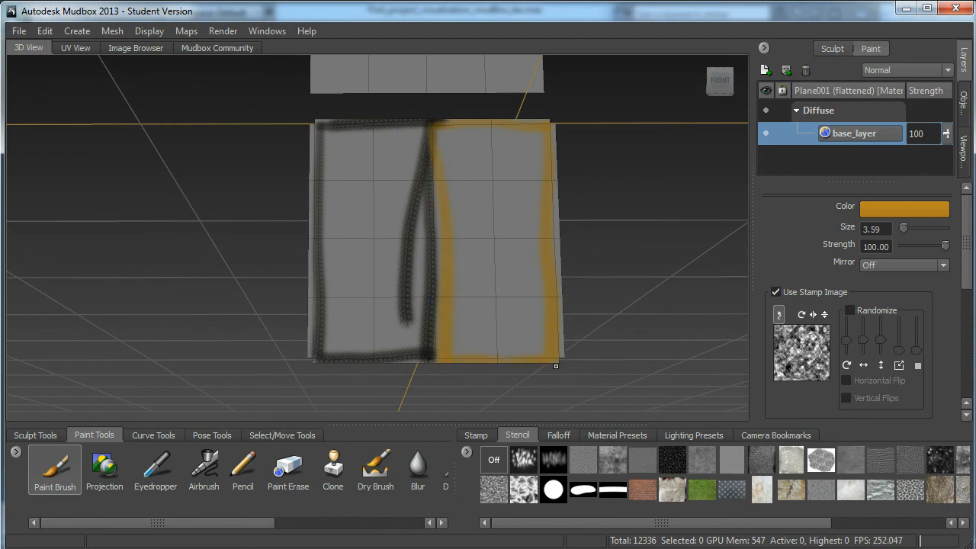
Step: Set the brush colour back to near-black and scribble inside the left half of the lower UV shell
{"action": "left_click", "coordinate": [882, 209]}
{"action": "mouse_move", "coordinate": [171, 313]}
{"action": "left_mouse_down"}
{"action": "mouse_move", "coordinate": [128, 299]}
{"action": "mouse_move", "coordinate": [147, 329]}
{"action": "left_mouse_up"}
{"action": "left_click", "coordinate": [206, 448]}
{"action": "mouse_move", "coordinate": [361, 228]}
{"action": "left_mouse_down"}
{"action": "mouse_move", "coordinate": [356, 284]}
{"action": "mouse_move", "coordinate": [385, 244]}
{"action": "mouse_move", "coordinate": [404, 301]}
{"action": "left_mouse_up"}
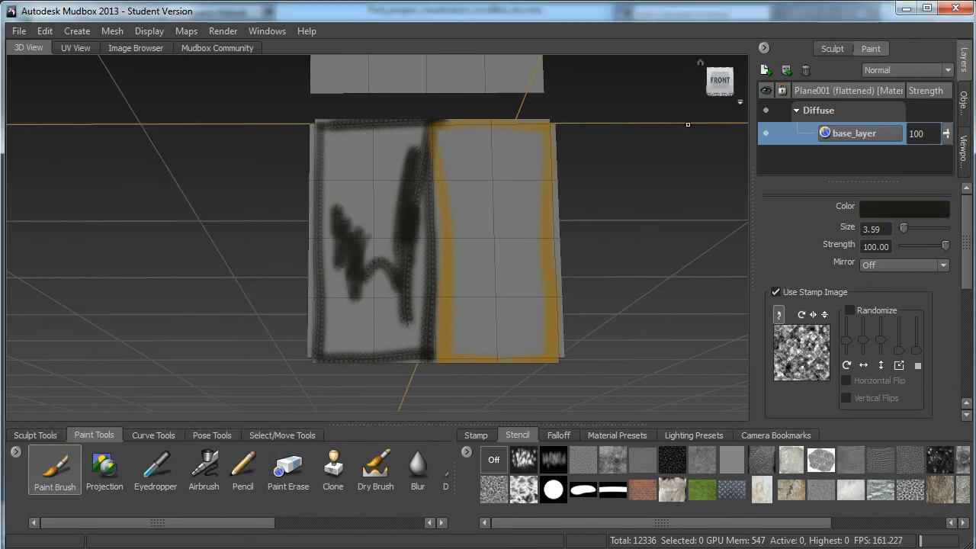
Step: Unflatten the painted slab from UV space to show it in 3D
{"action": "middle_click_drag", "start_coordinate": [671, 220], "coordinate": [632, 294], "text": "alt"}
{"action": "right_click_drag", "start_coordinate": [632, 295], "coordinate": [556, 236], "text": "alt"}
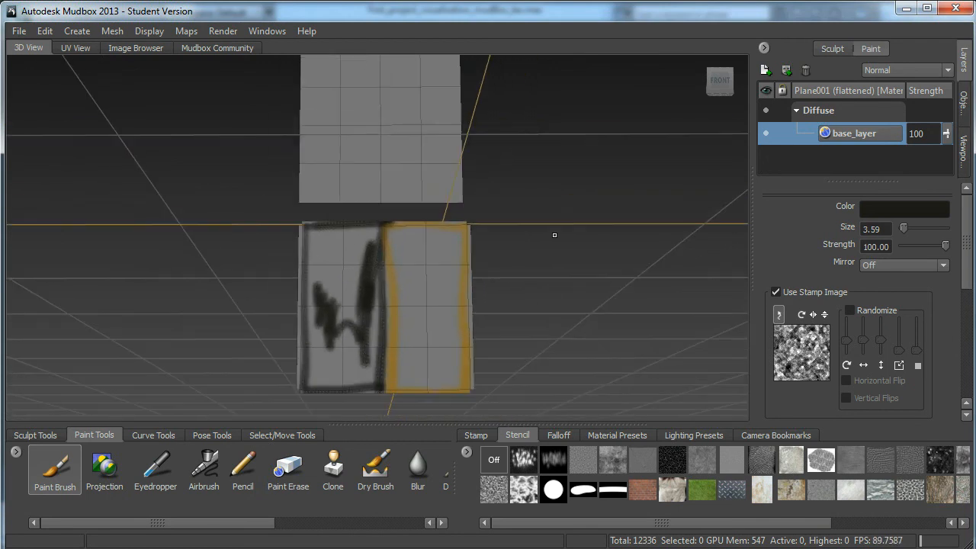
{"action": "left_click", "coordinate": [108, 31]}
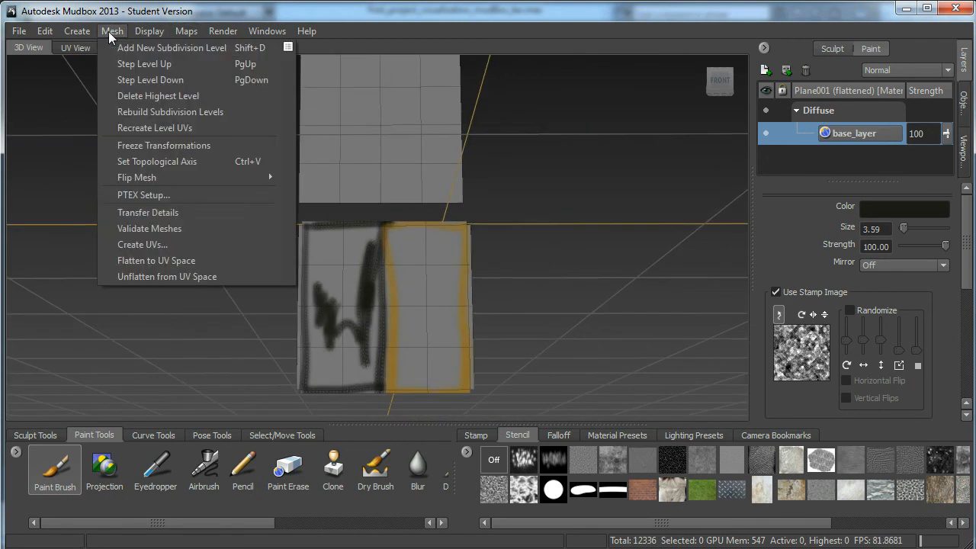
{"action": "left_click", "coordinate": [164, 276]}
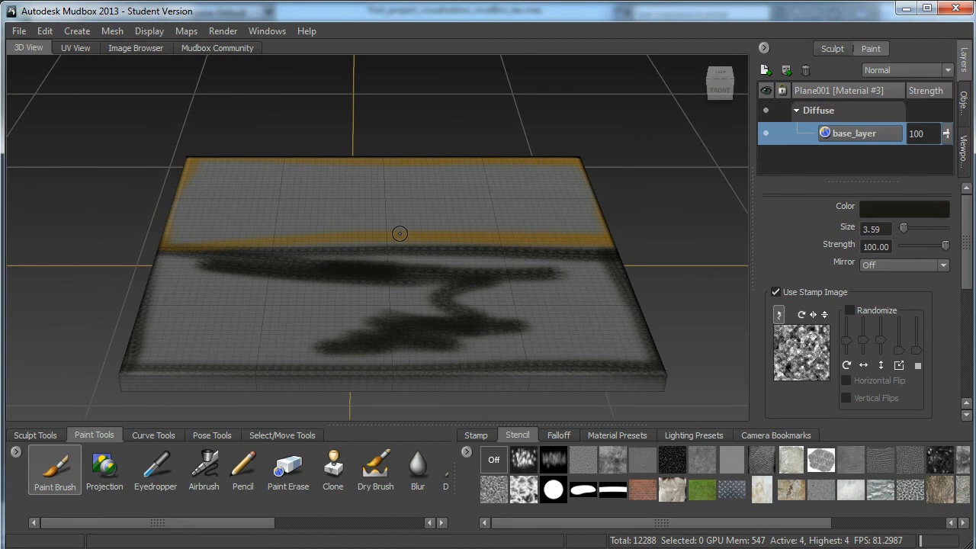
Step: Start exporting the paint channel containing base_layer to a PSD file
{"action": "right_click", "coordinate": [854, 135]}
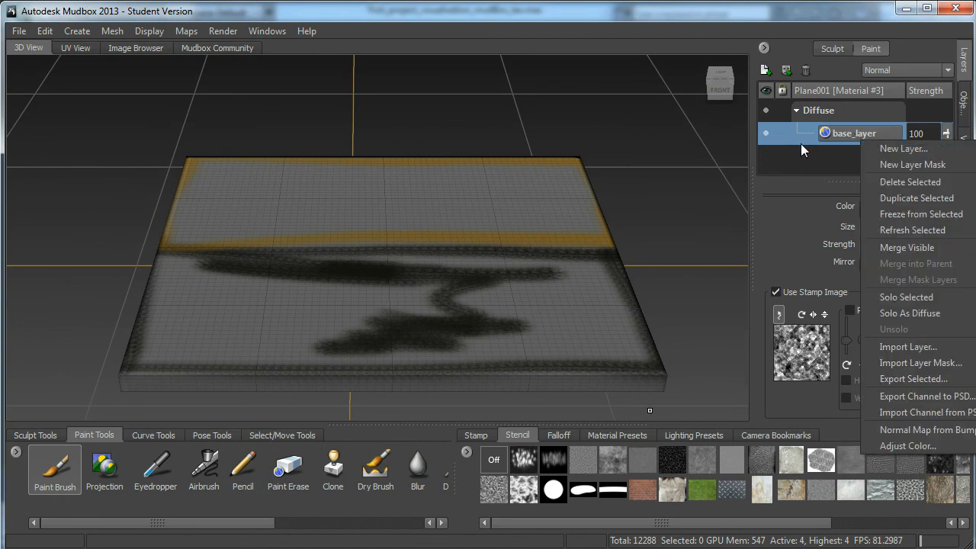
{"action": "left_click", "coordinate": [805, 138]}
{"action": "right_click", "coordinate": [867, 135]}
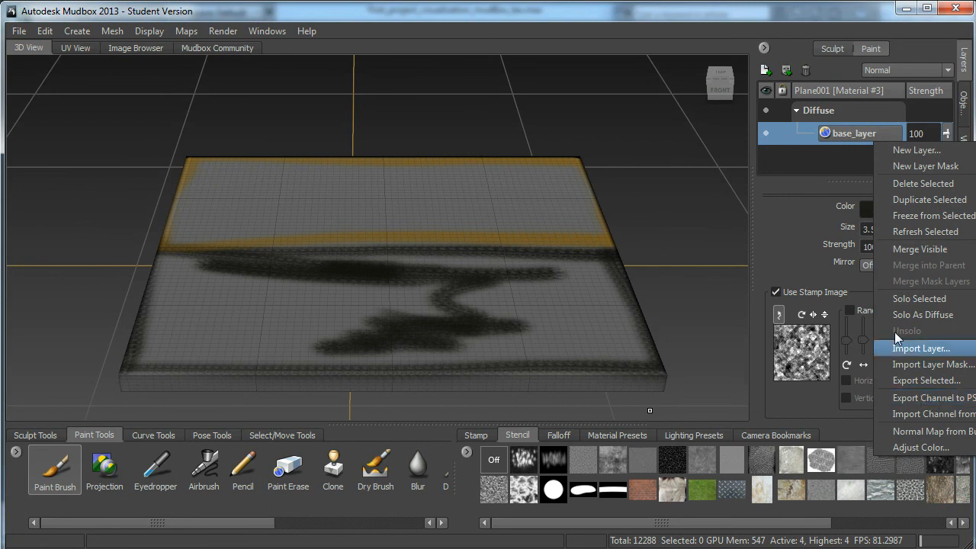
{"action": "right_click", "coordinate": [823, 158]}
{"action": "left_click", "coordinate": [831, 137]}
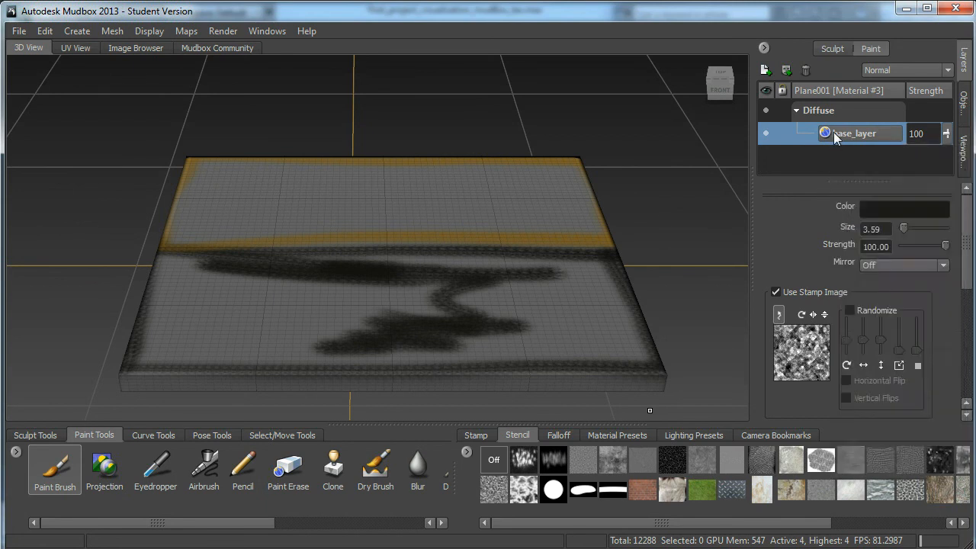
{"action": "right_click", "coordinate": [835, 135]}
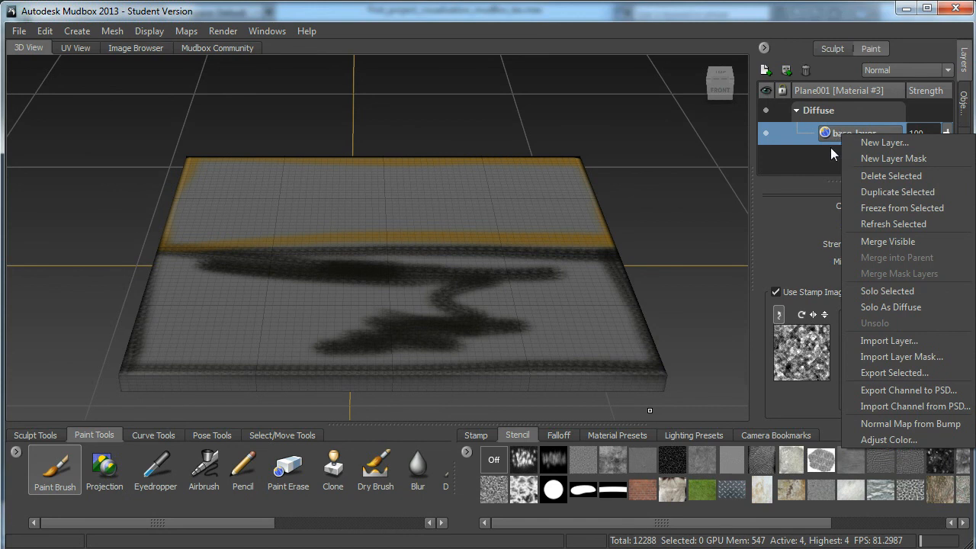
{"action": "left_click", "coordinate": [834, 137]}
{"action": "right_click", "coordinate": [833, 135]}
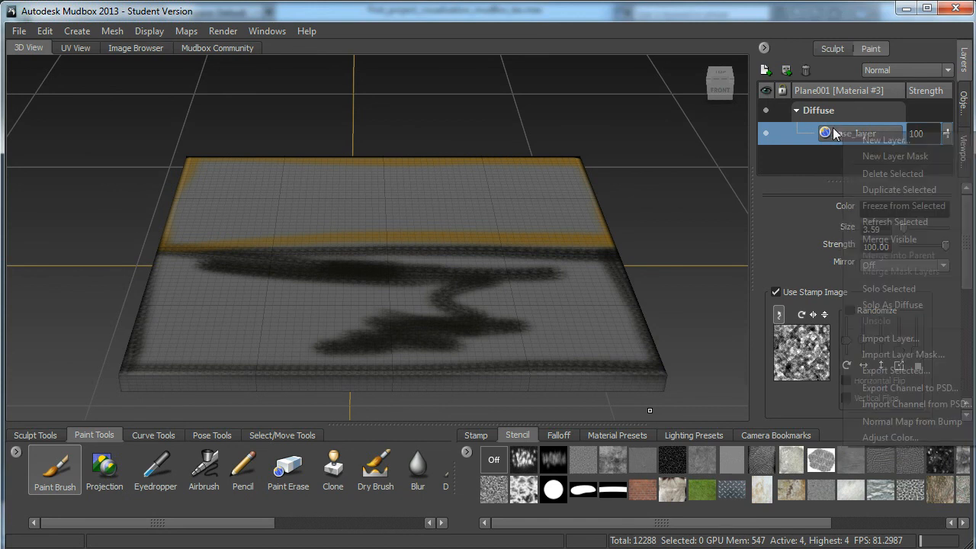
{"action": "left_click", "coordinate": [896, 388]}
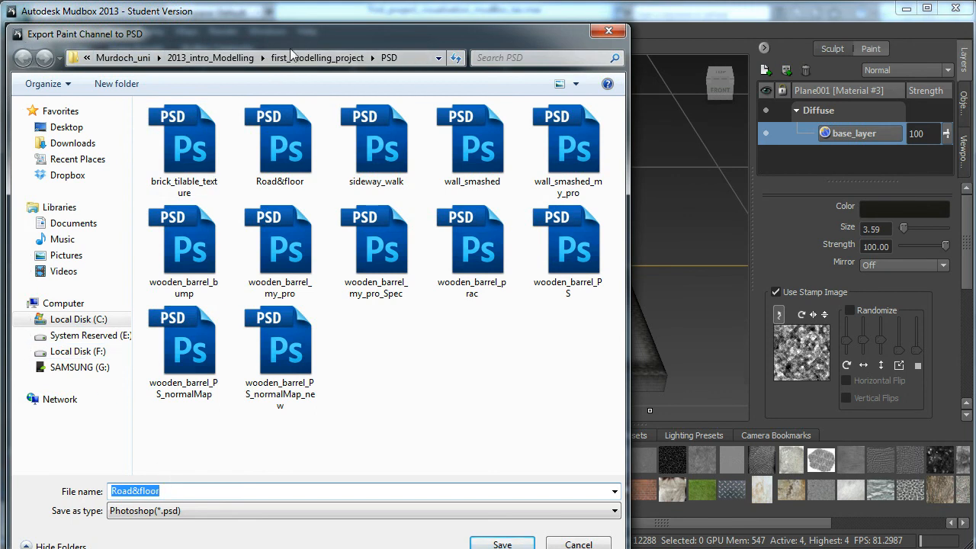
Step: Create a demo_PSD folder inside first_modelling_project and save the channel export there as Road&floor in Photoshop format
{"action": "left_click", "coordinate": [320, 58]}
{"action": "right_click", "coordinate": [168, 452]}
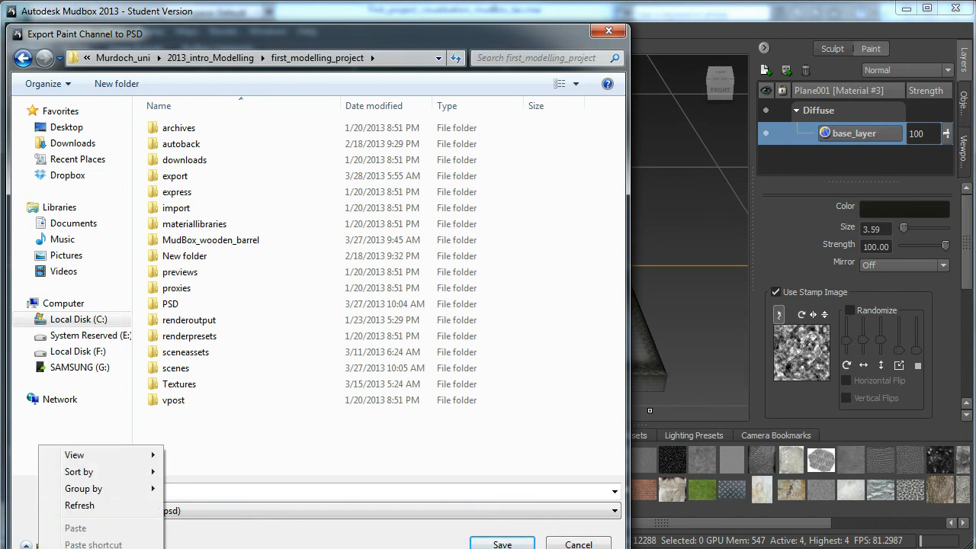
{"action": "left_click", "coordinate": [199, 547]}
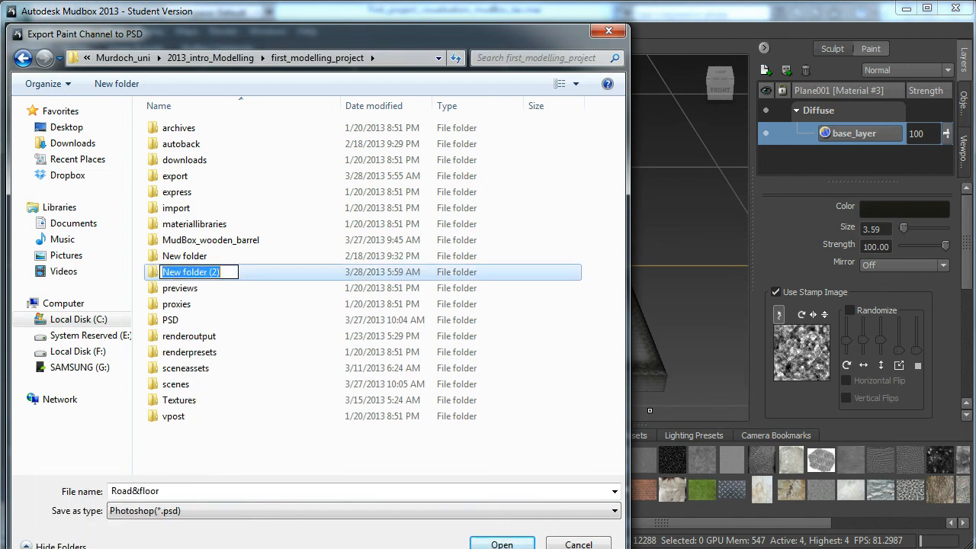
{"action": "type", "text": "demo_pasd"}
{"action": "key", "text": "BackSpace"}
{"action": "key", "text": "BackSpace"}
{"action": "key", "text": "BackSpace"}
{"action": "key", "text": "BackSpace"}
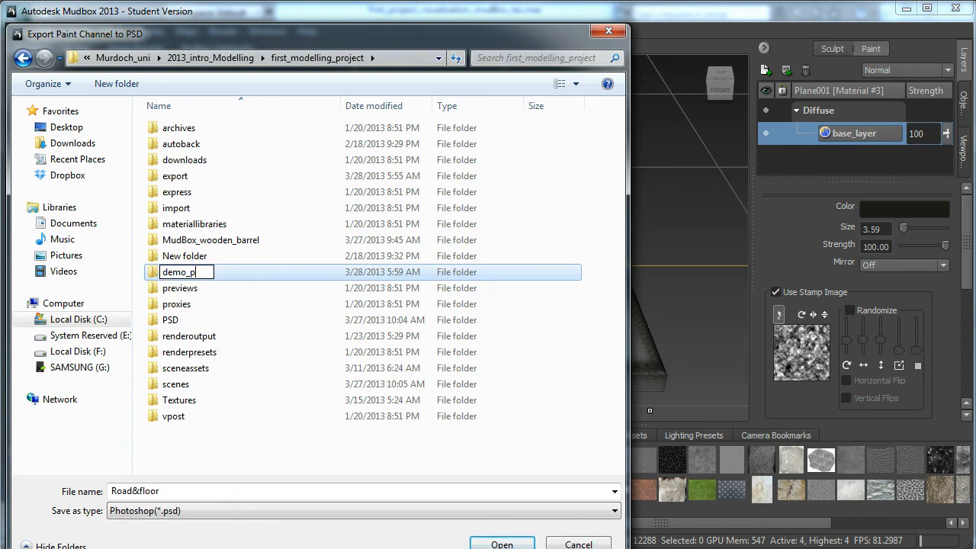
{"action": "type", "text": "PSD"}
{"action": "key", "text": "Return"}
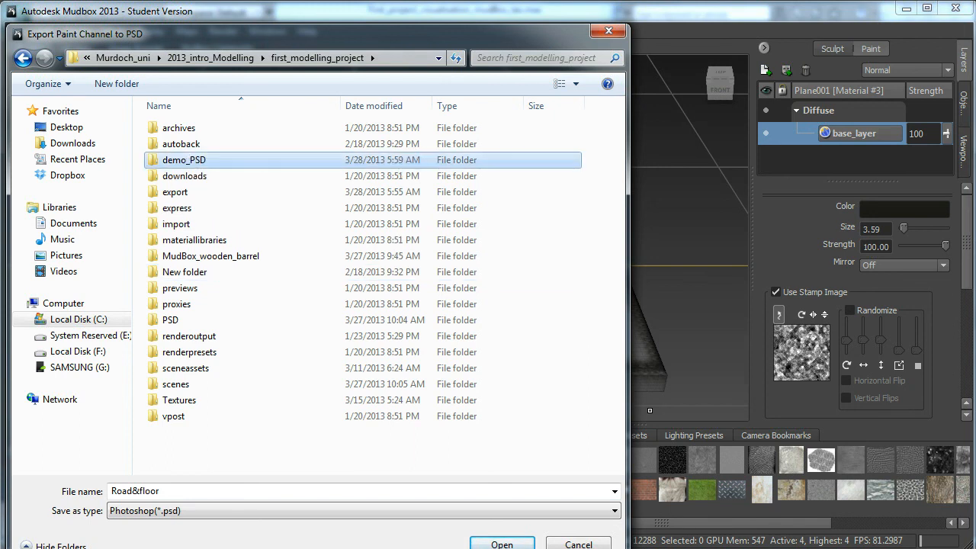
{"action": "key", "text": "Return"}
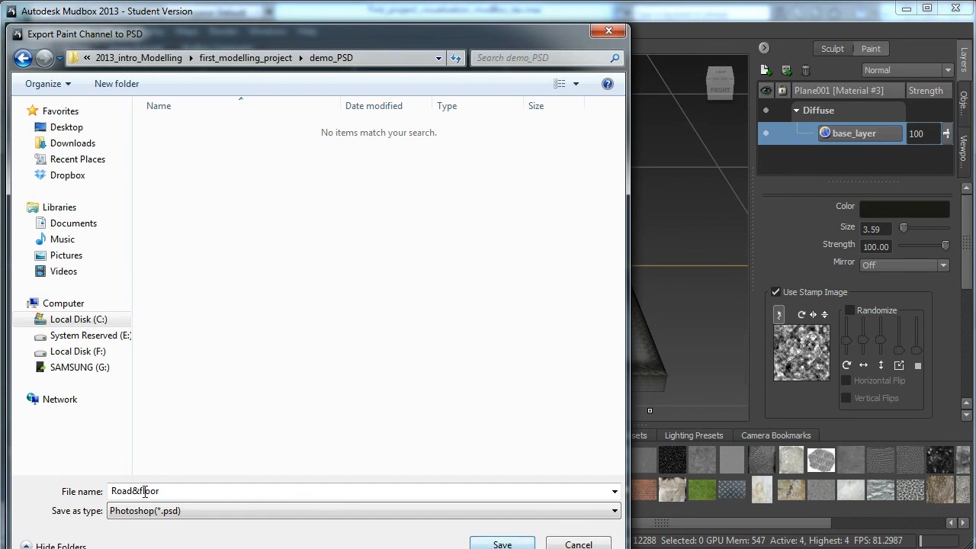
{"action": "left_click", "coordinate": [501, 543]}
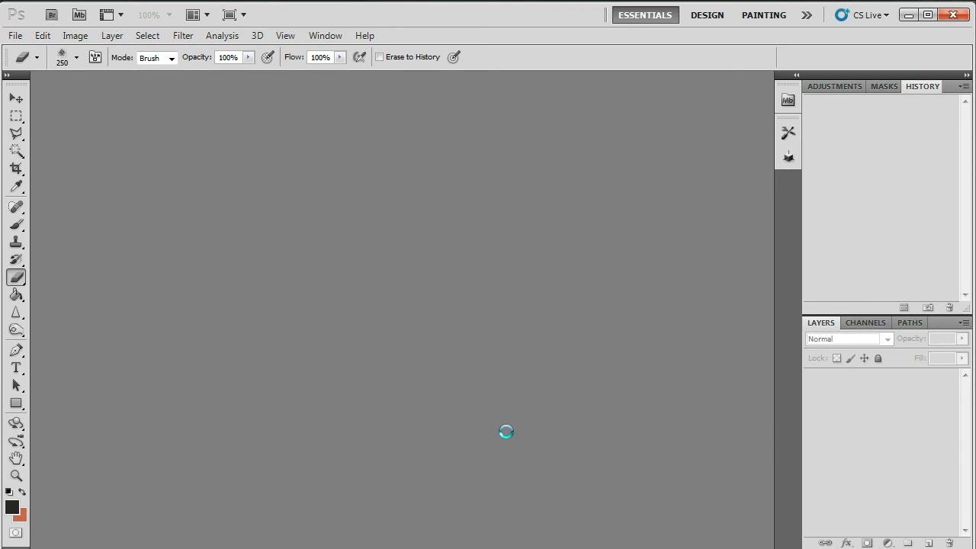